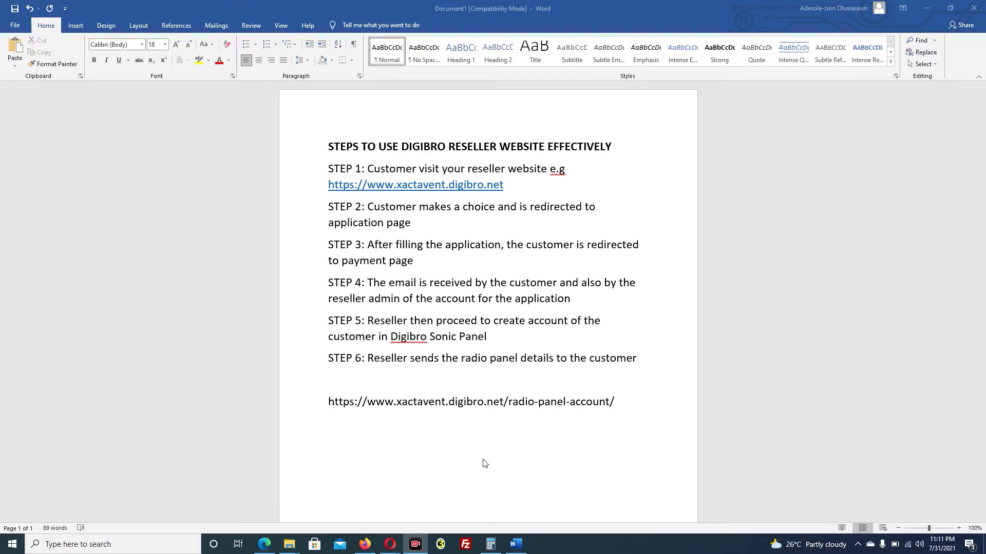
Step: Switch from the Word reseller guide to Firefox using the taskbar icon
{"action": "left_click", "coordinate": [365, 544]}
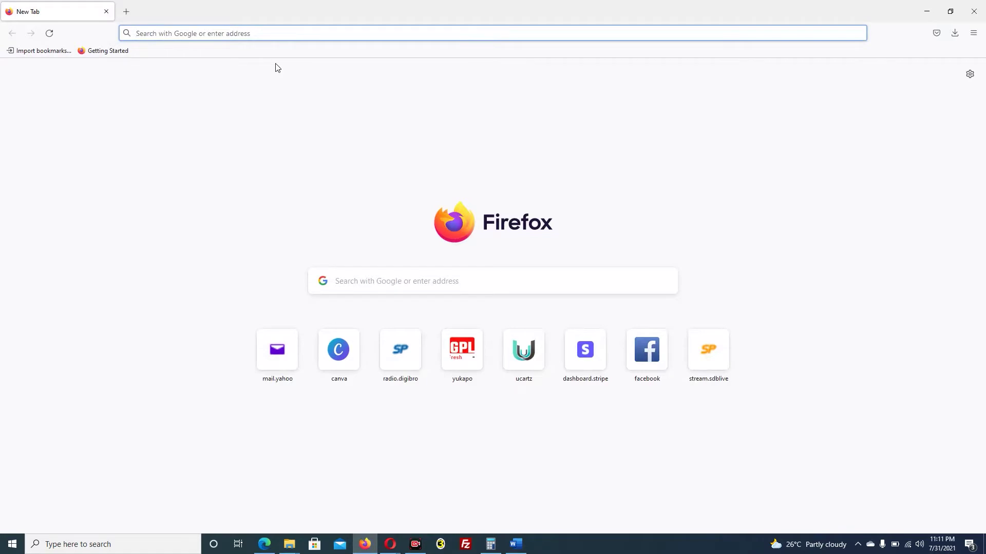
Step: Load xactavent.digibro.net and scroll down to the R300, R500 and R800 hosting plan cards
{"action": "type", "text": "xactavent.digibro.net/"}
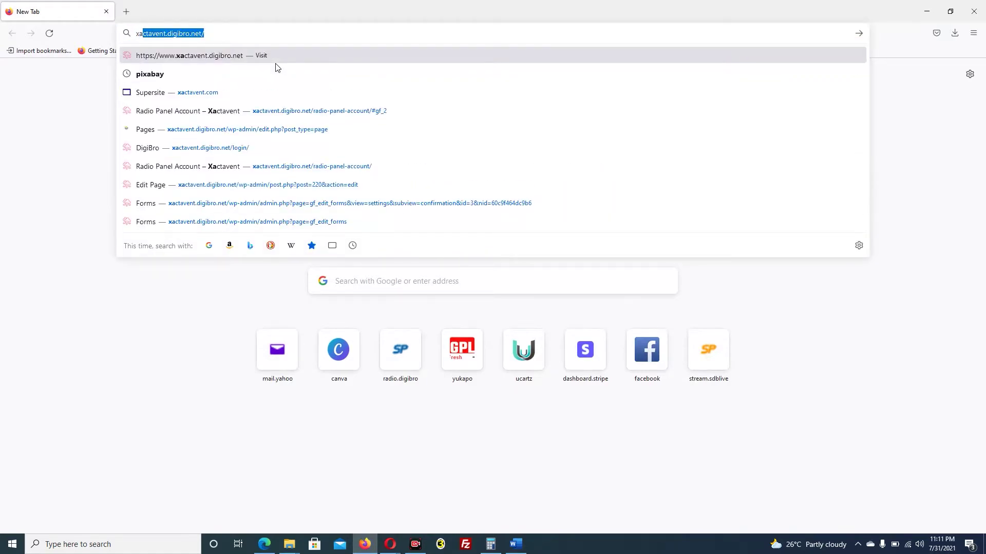
{"action": "key", "text": "Return"}
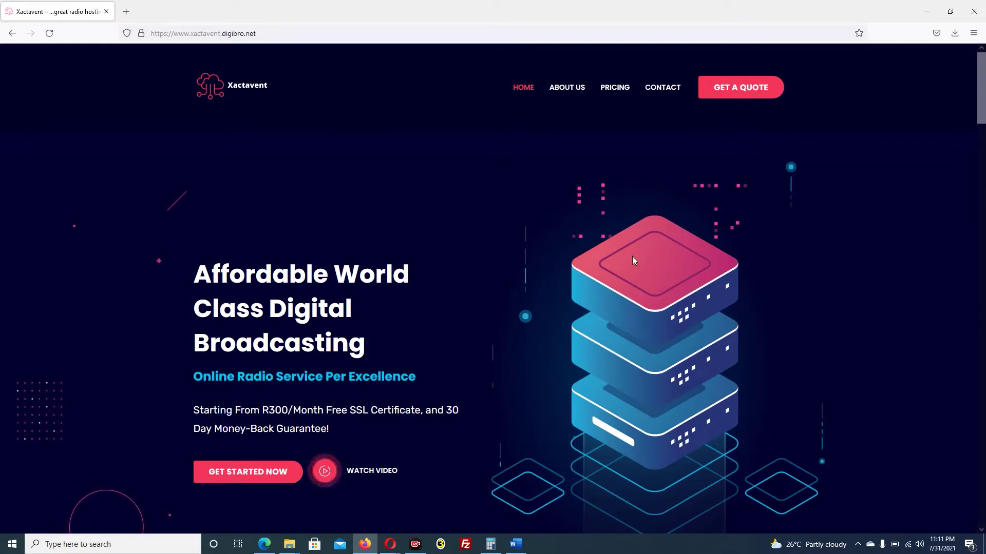
{"action": "scroll", "coordinate": [981, 98], "scroll_direction": "down", "scroll_amount": 3}
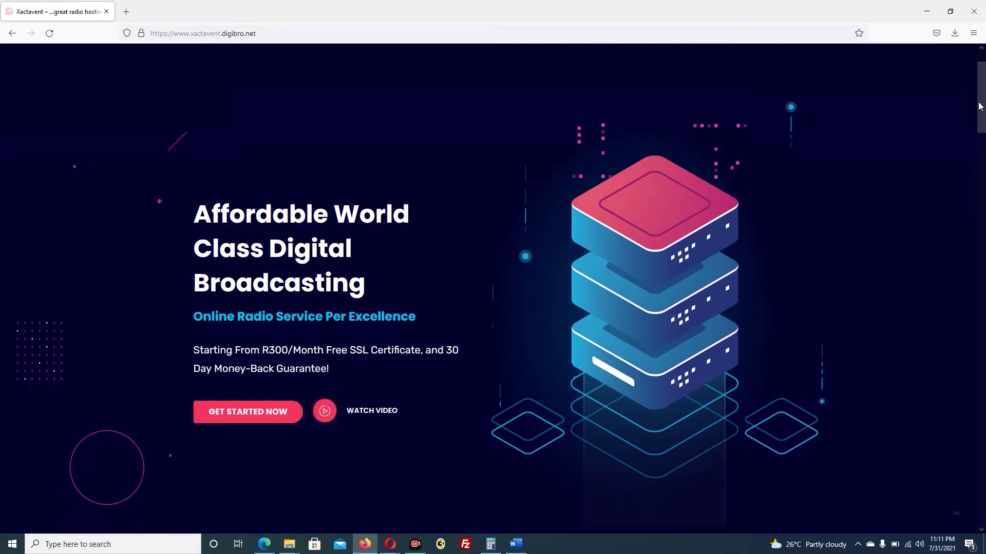
{"action": "left_click_drag", "start_coordinate": [975, 126], "coordinate": [972, 178]}
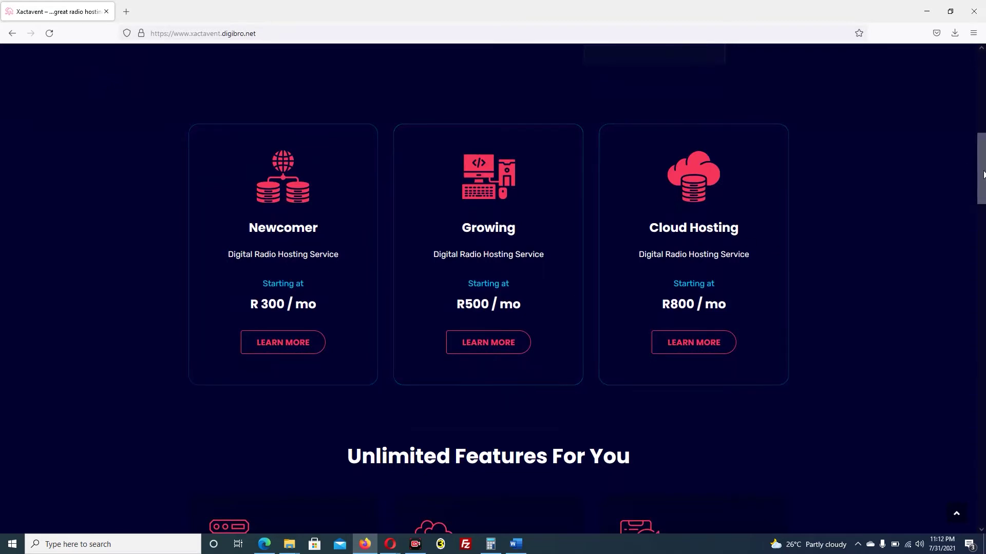
{"action": "mouse_move", "coordinate": [982, 174]}
{"action": "left_mouse_down"}
{"action": "mouse_move", "coordinate": [982, 224]}
{"action": "mouse_move", "coordinate": [984, 161]}
{"action": "left_mouse_up"}
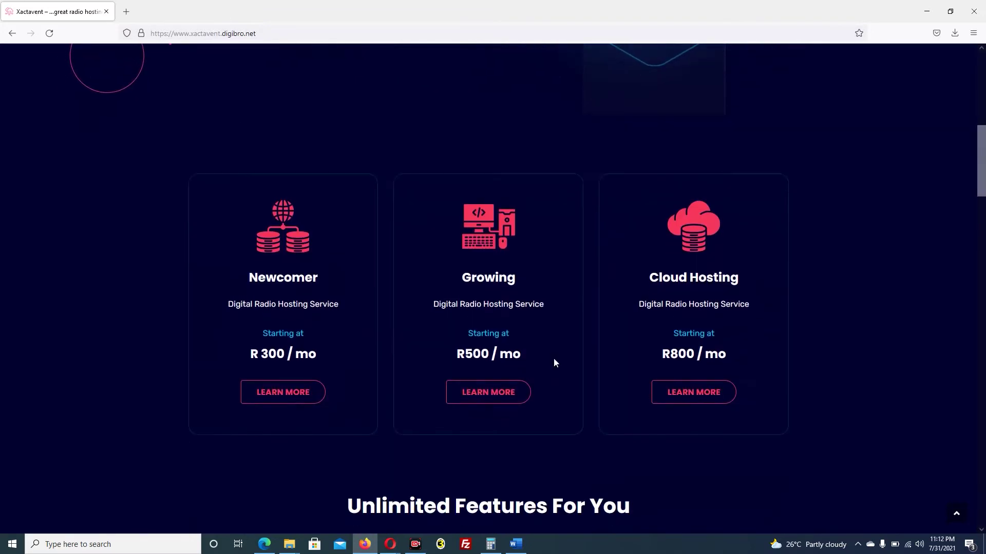
Step: Open the Pricing page from the Newcomer card and scroll to the Trial, NewComer, Growing and Big Dude columns
{"action": "left_click", "coordinate": [274, 393]}
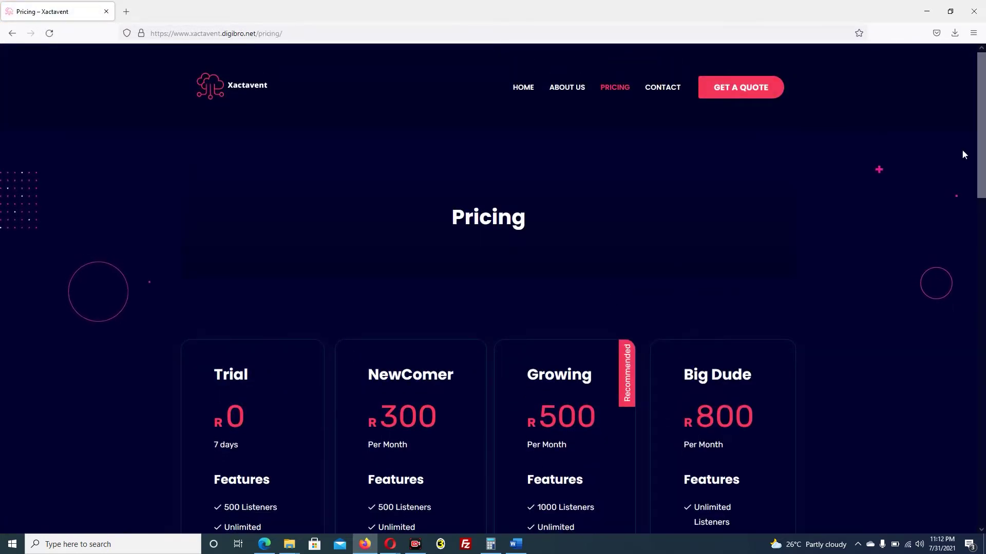
{"action": "left_click_drag", "start_coordinate": [980, 145], "coordinate": [976, 217]}
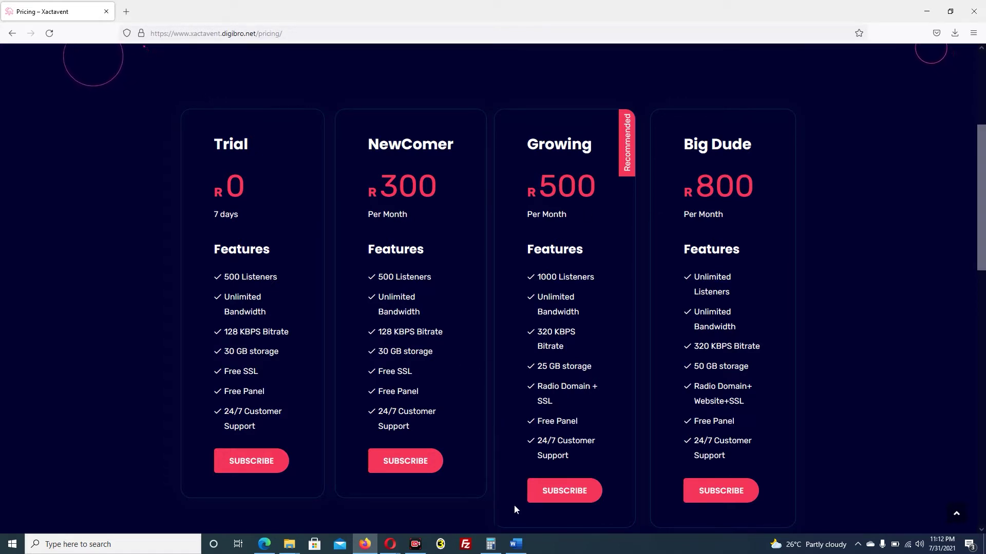
{"action": "left_click", "coordinate": [516, 545]}
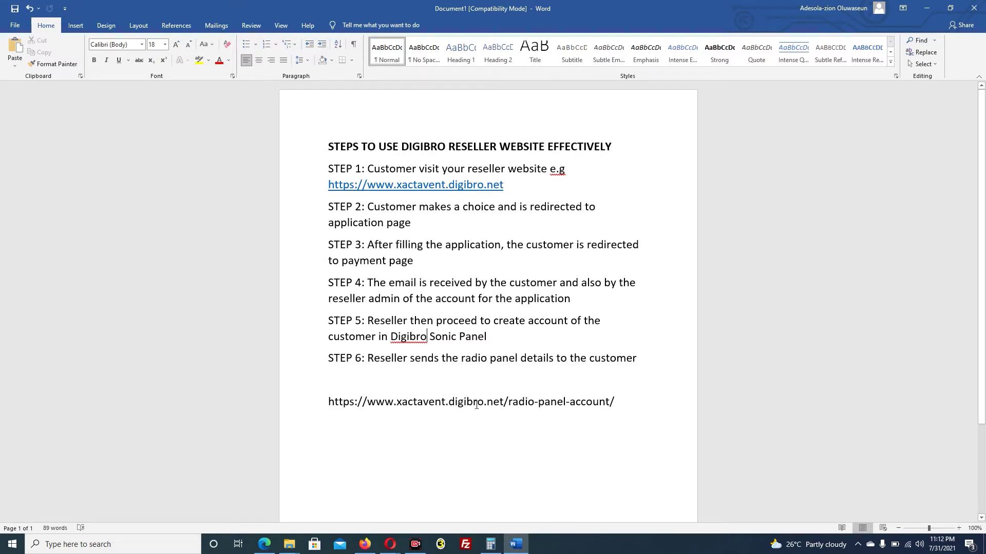
{"action": "left_click", "coordinate": [365, 544]}
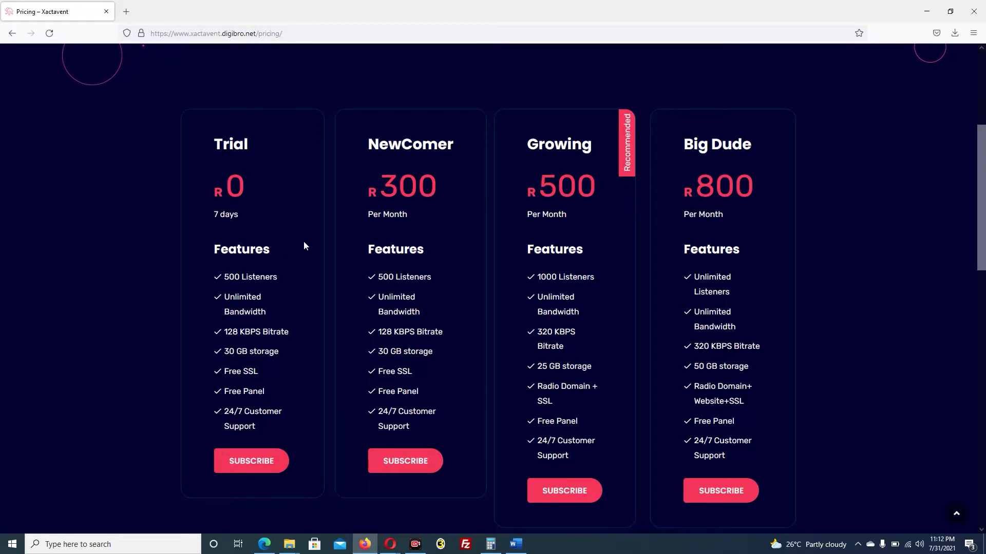
Step: Subscribe to the free Trial plan to load the empty Trial Subscription Account form
{"action": "left_click", "coordinate": [241, 461]}
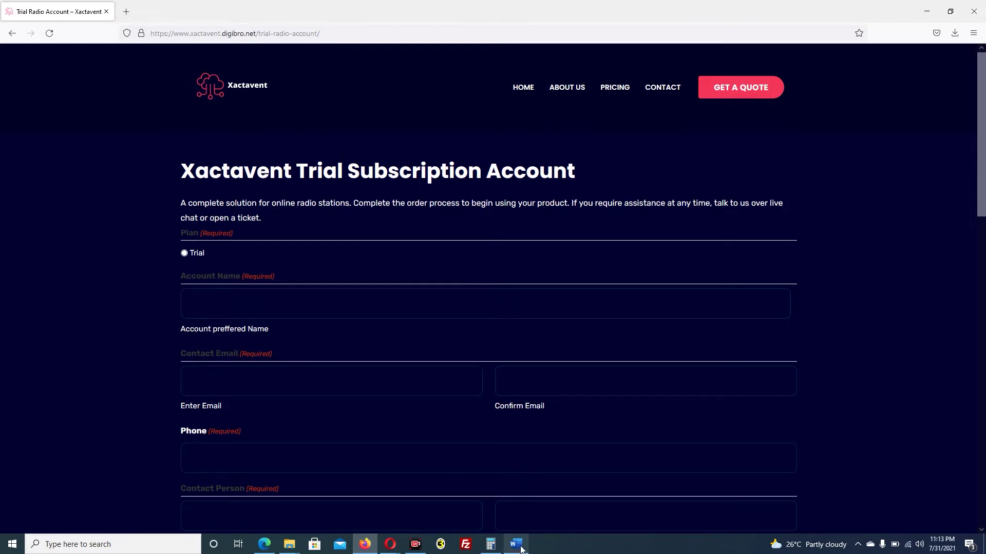
{"action": "mouse_move", "coordinate": [520, 549]}
{"action": "mouse_move", "coordinate": [982, 143]}
{"action": "left_mouse_down"}
{"action": "mouse_move", "coordinate": [966, 176]}
{"action": "mouse_move", "coordinate": [981, 238]}
{"action": "mouse_move", "coordinate": [979, 325]}
{"action": "mouse_move", "coordinate": [982, 144]}
{"action": "left_mouse_up"}
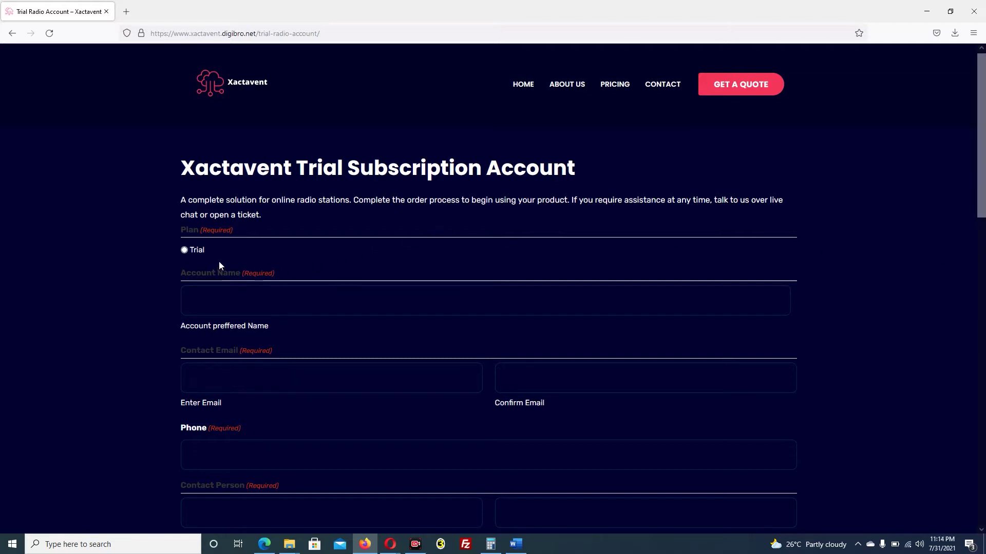
Step: Select the Trial plan, name the account 'Demo Radio', and enter the contact e-mail (twice) and phone number
{"action": "left_click", "coordinate": [185, 250]}
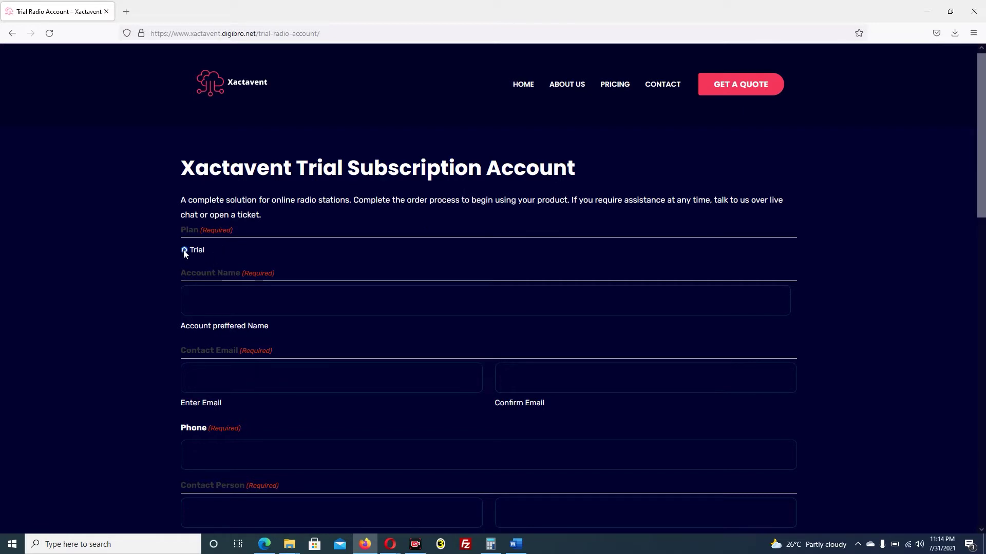
{"action": "left_click", "coordinate": [285, 301]}
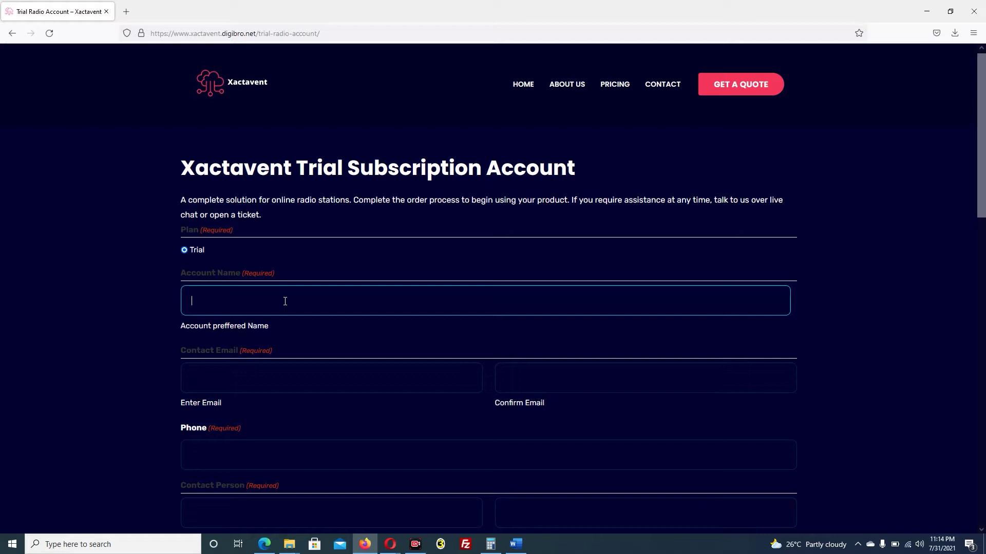
{"action": "type", "text": "Demo Radio"}
{"action": "left_click", "coordinate": [250, 373]}
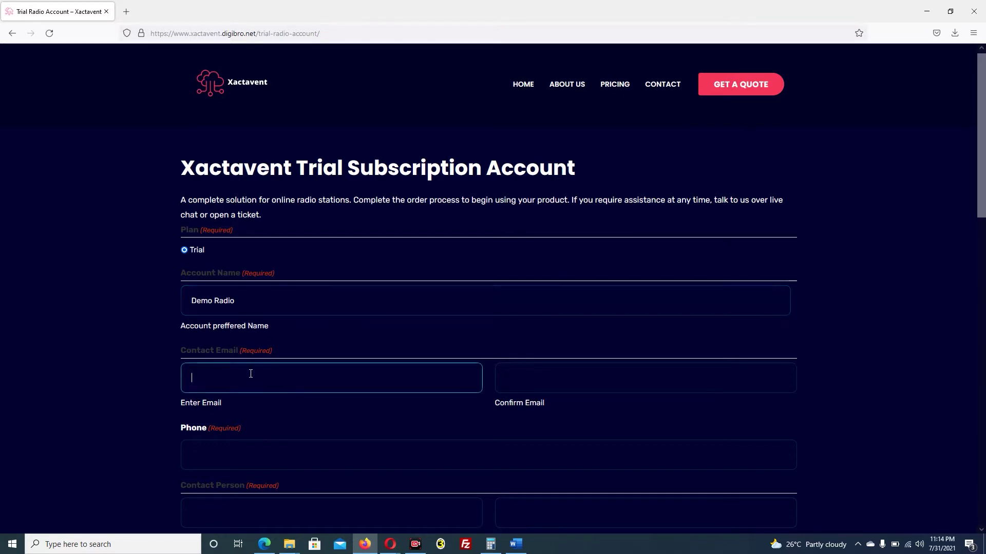
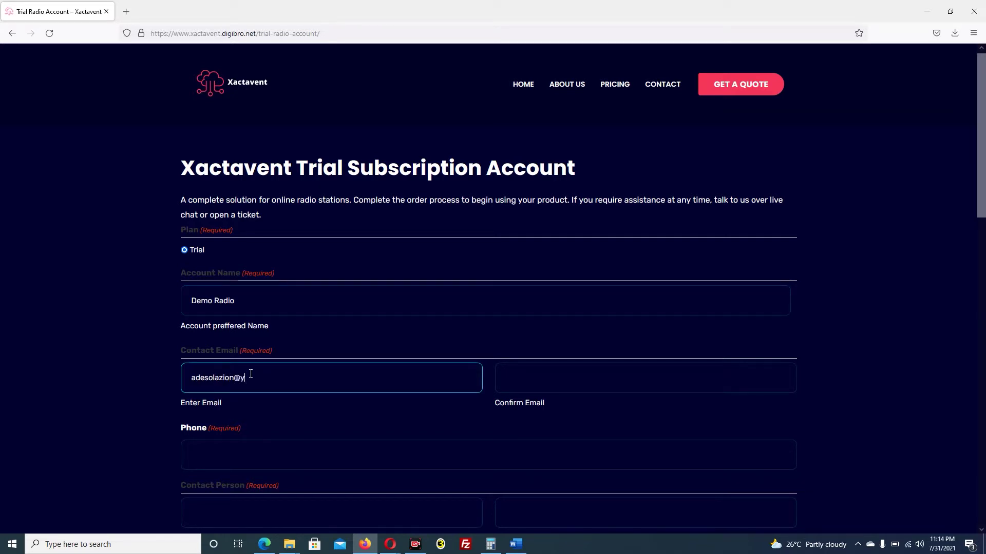
{"action": "left_click", "coordinate": [517, 380]}
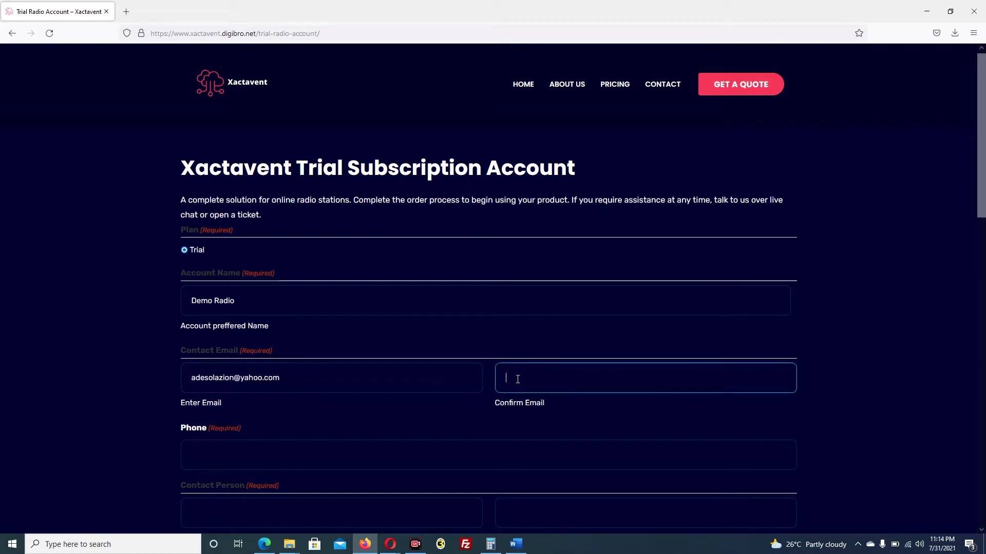
{"action": "left_click", "coordinate": [287, 450]}
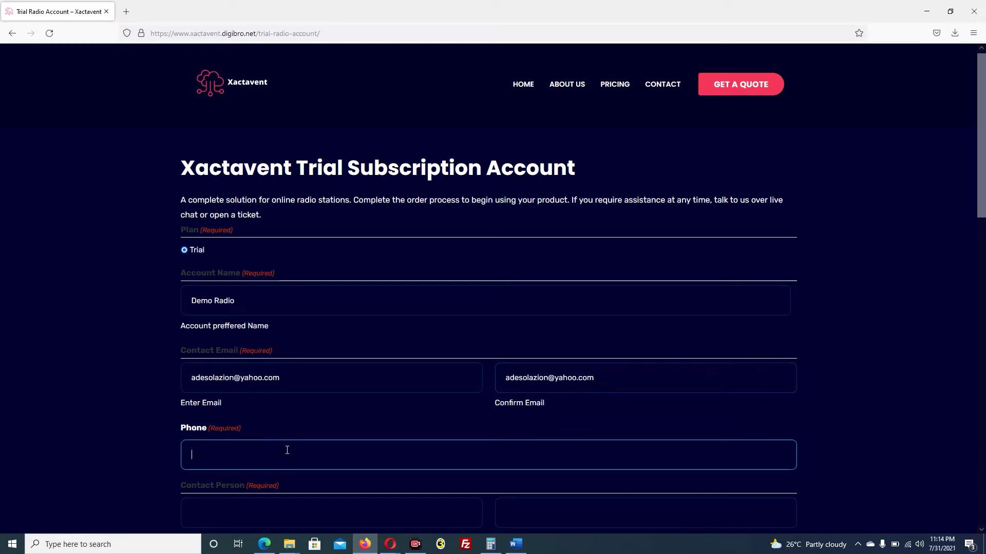
Step: Enter the contact person's first name and surname, correcting the misspelled surname
{"action": "left_click_drag", "start_coordinate": [981, 186], "coordinate": [977, 282]}
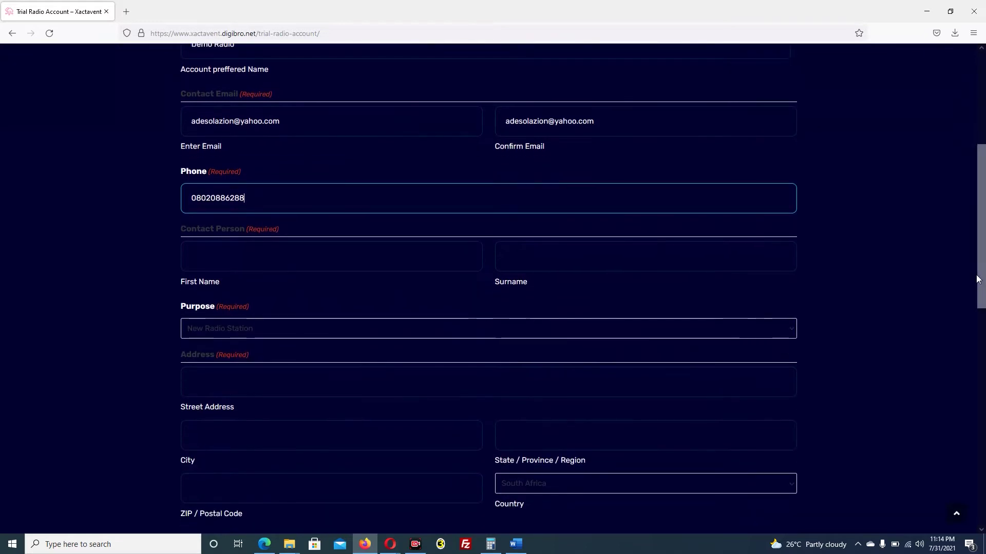
{"action": "left_click", "coordinate": [355, 245]}
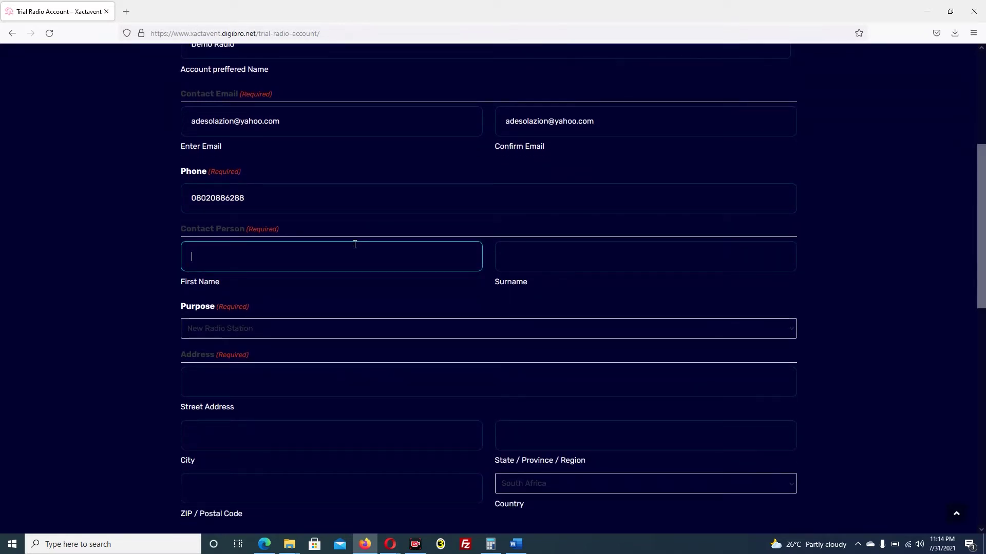
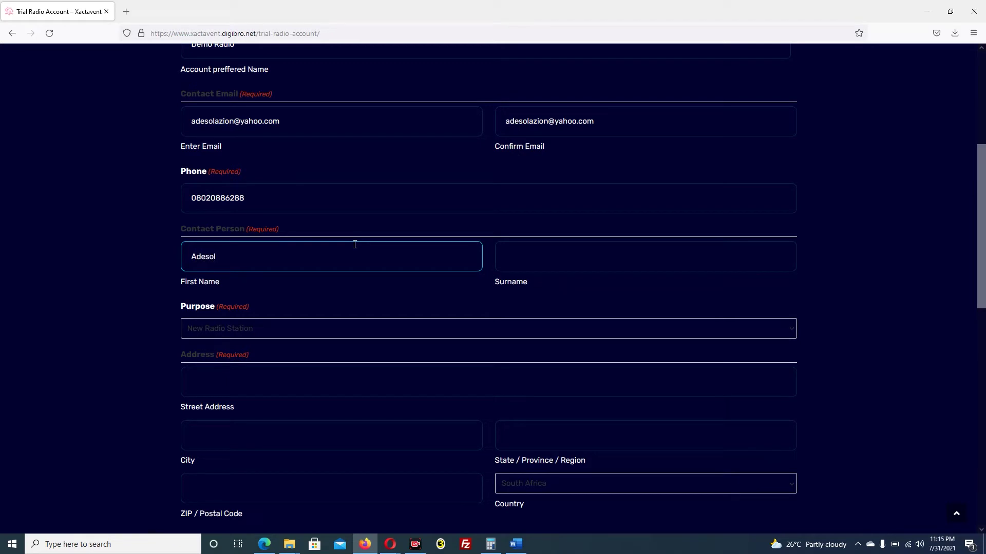
{"action": "left_click", "coordinate": [550, 255]}
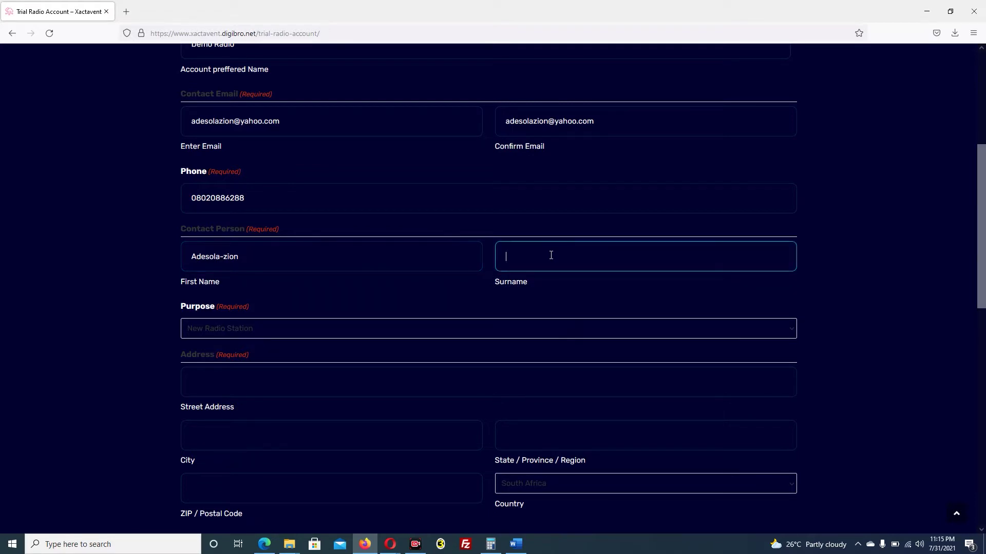
{"action": "type", "text": "Olueasun"}
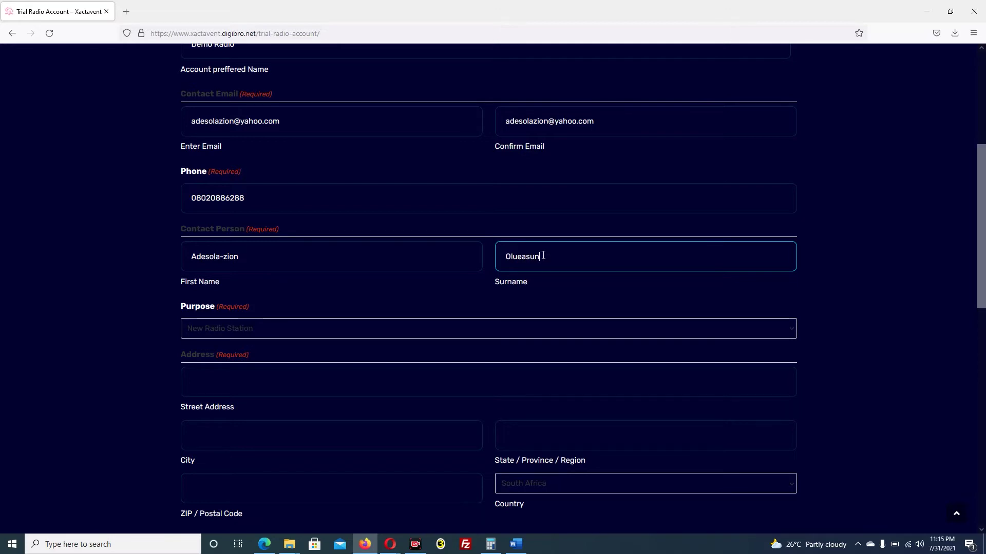
{"action": "key", "text": "super+s"}
{"action": "left_click_drag", "start_coordinate": [545, 260], "coordinate": [474, 269]}
Step: Set the purpose to New Radio Station and fill in the street address, city and state
{"action": "left_click", "coordinate": [292, 335]}
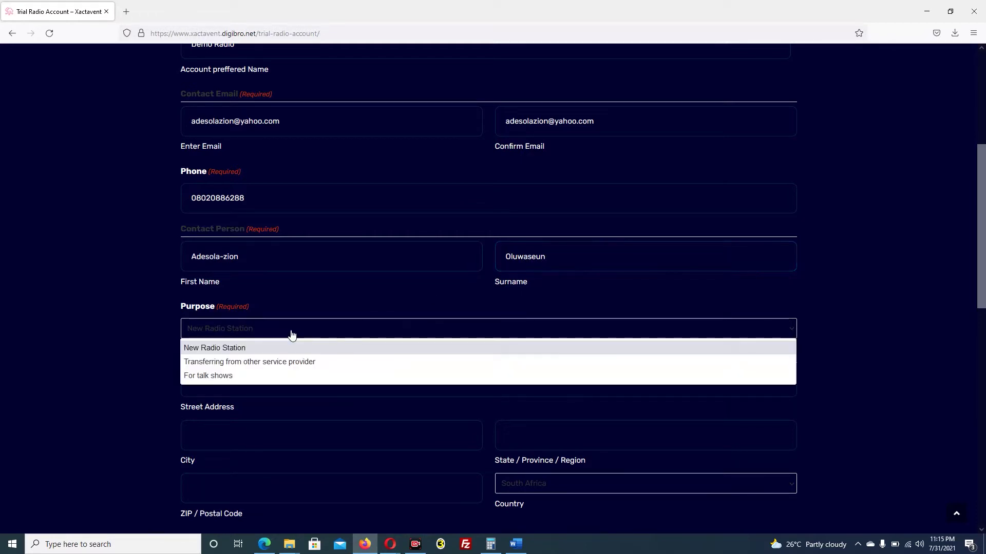
{"action": "left_click", "coordinate": [245, 350]}
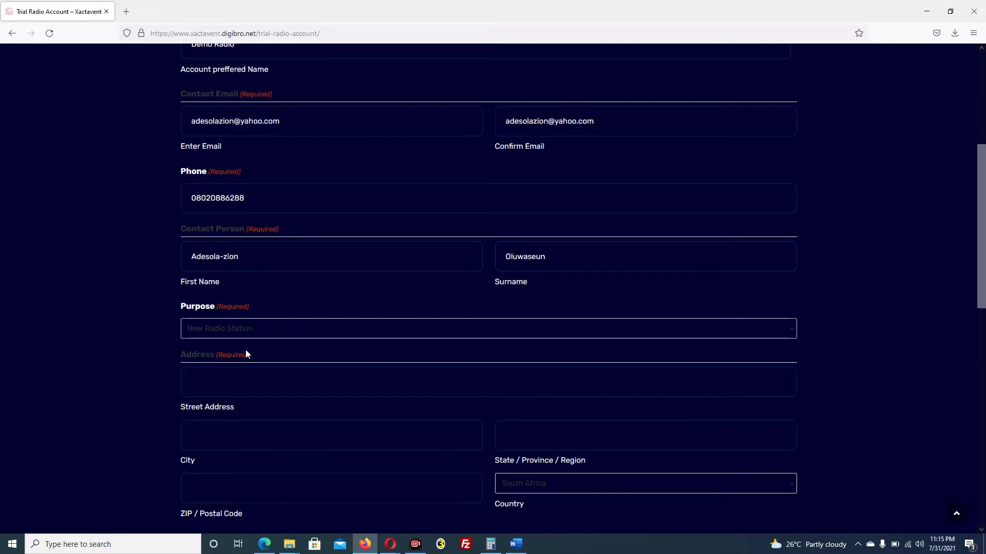
{"action": "left_click", "coordinate": [243, 378]}
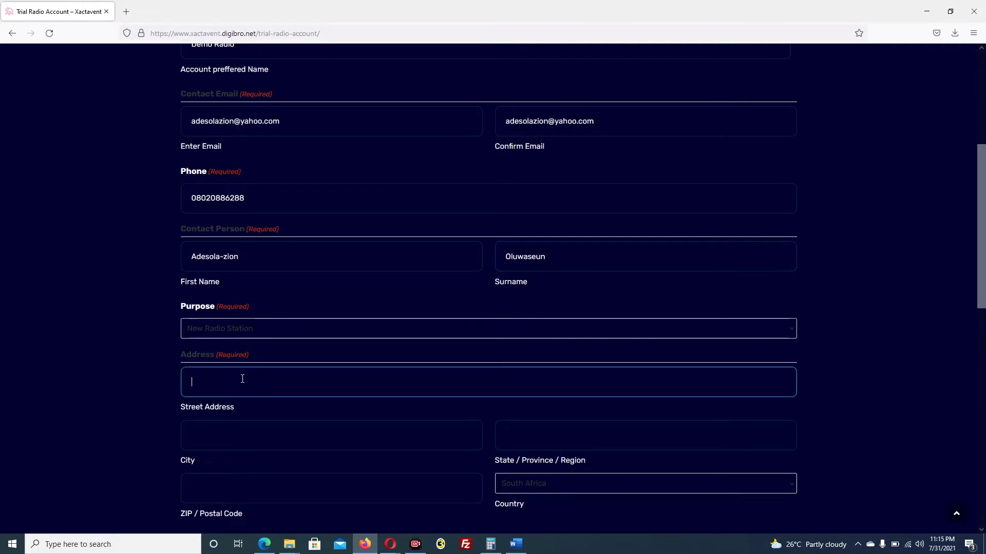
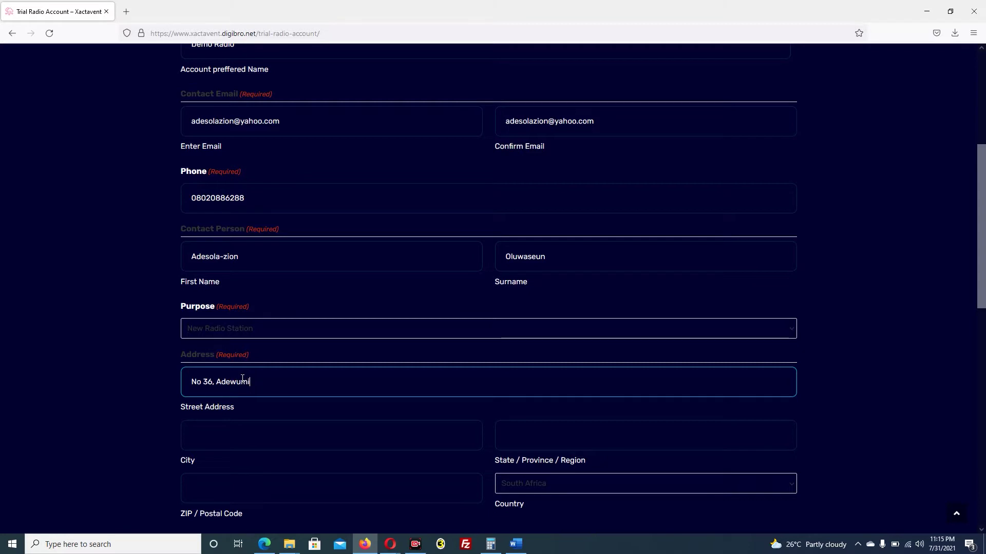
{"action": "left_click", "coordinate": [246, 432]}
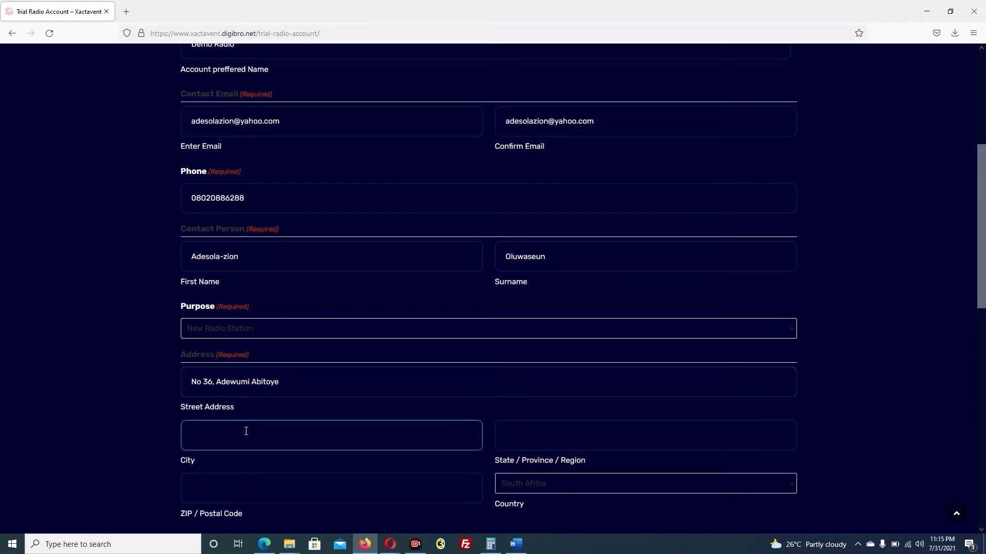
{"action": "type", "text": "Akure"}
{"action": "left_click", "coordinate": [523, 437]}
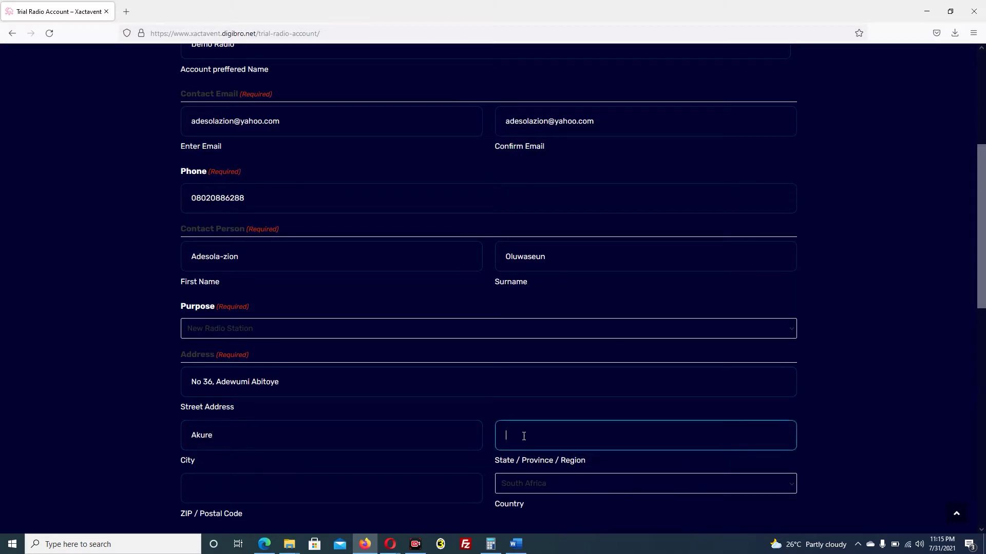
{"action": "type", "text": "Ondo"}
Step: Enter the postal code, choose Nigeria as country, answer No to having a website, and submit
{"action": "scroll", "coordinate": [984, 235], "scroll_direction": "down", "scroll_amount": 3}
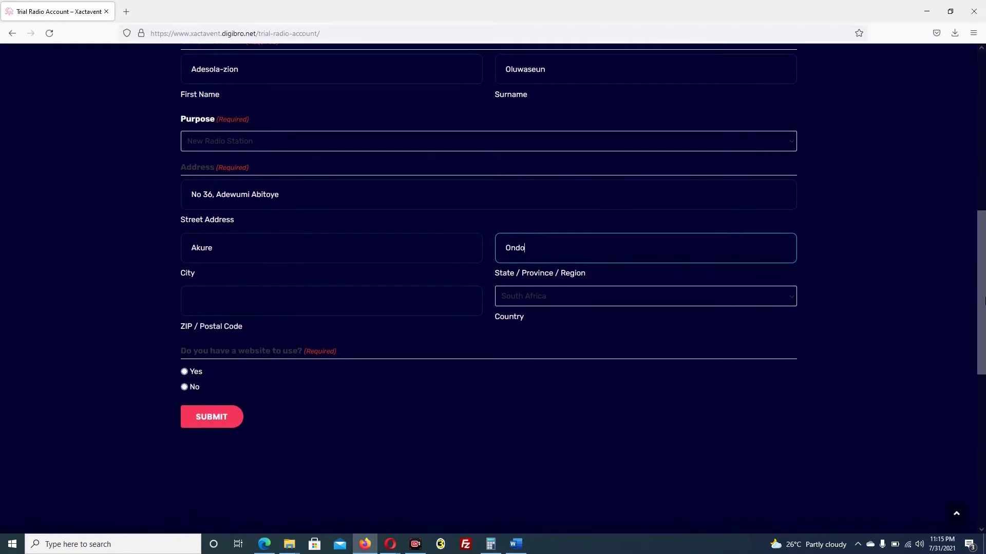
{"action": "left_click", "coordinate": [290, 306]}
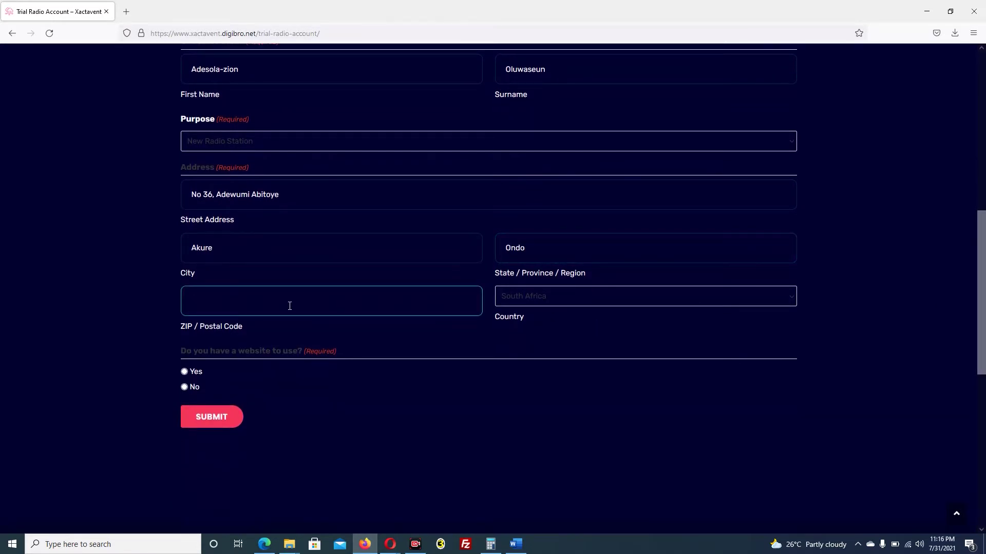
{"action": "type", "text": "340271"}
{"action": "left_click", "coordinate": [548, 293]}
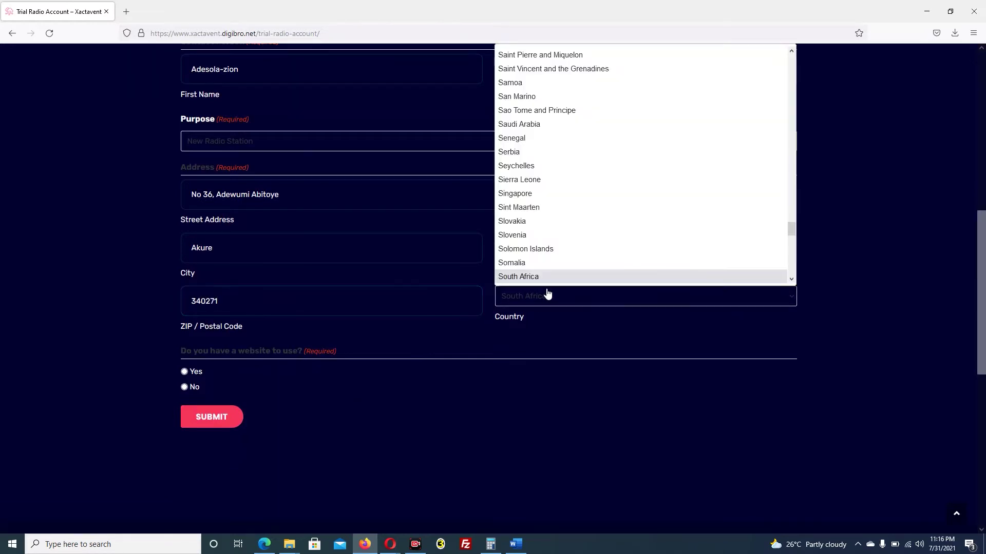
{"action": "key", "text": "n"}
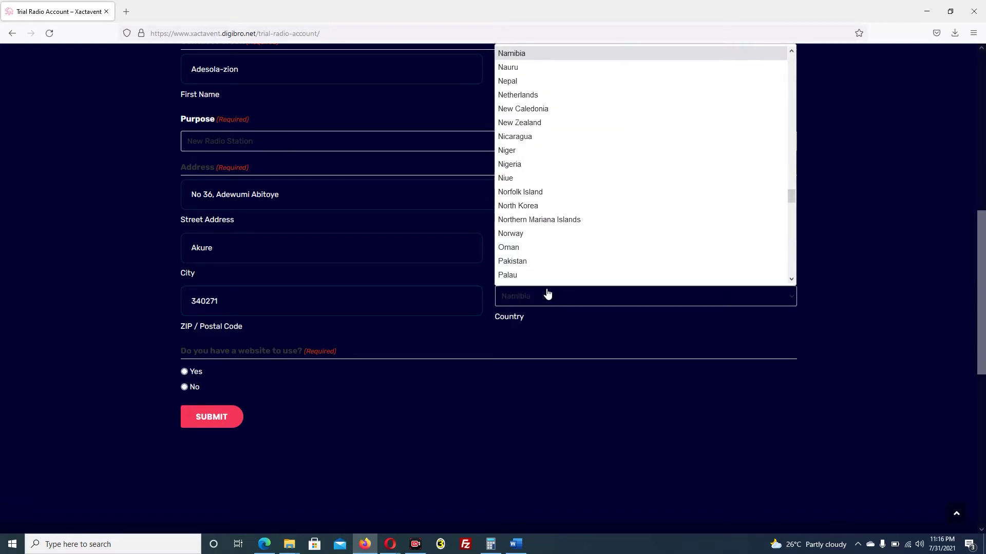
{"action": "key", "text": "Down"}
{"action": "key", "text": "Down"}
{"action": "key", "text": "Down"}
{"action": "key", "text": "Down"}
{"action": "key", "text": "Down"}
{"action": "key", "text": "Down"}
{"action": "key", "text": "Down"}
{"action": "key", "text": "Down"}
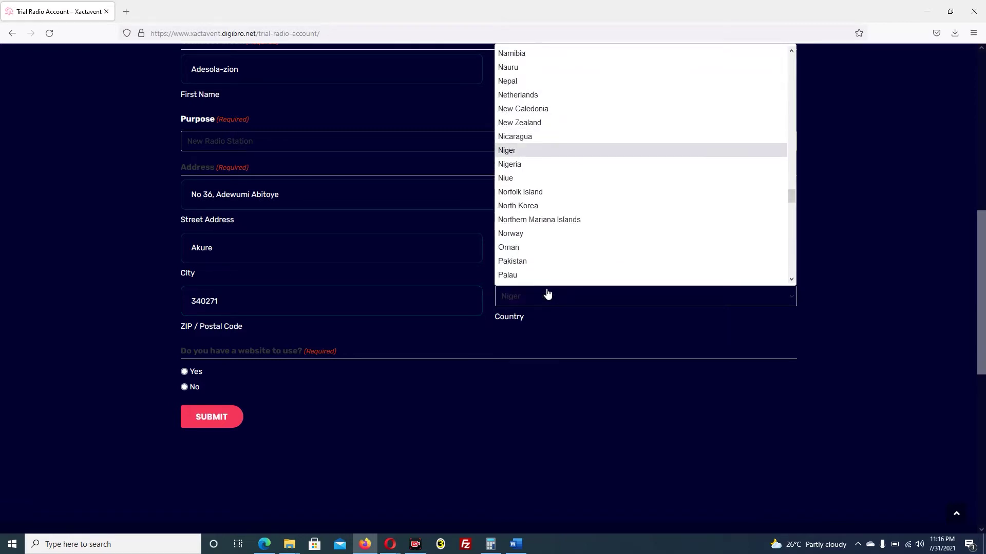
{"action": "key", "text": "Return"}
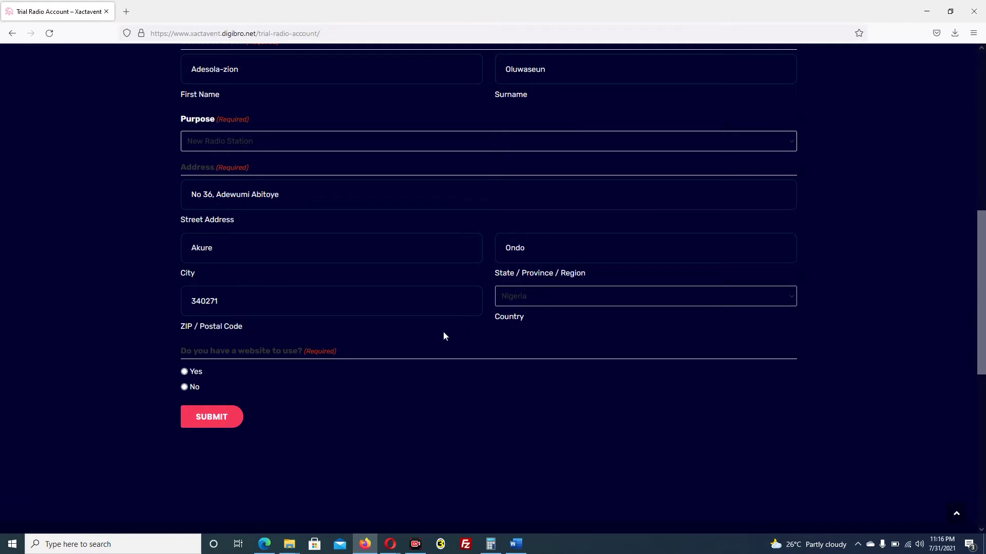
{"action": "left_click", "coordinate": [183, 387]}
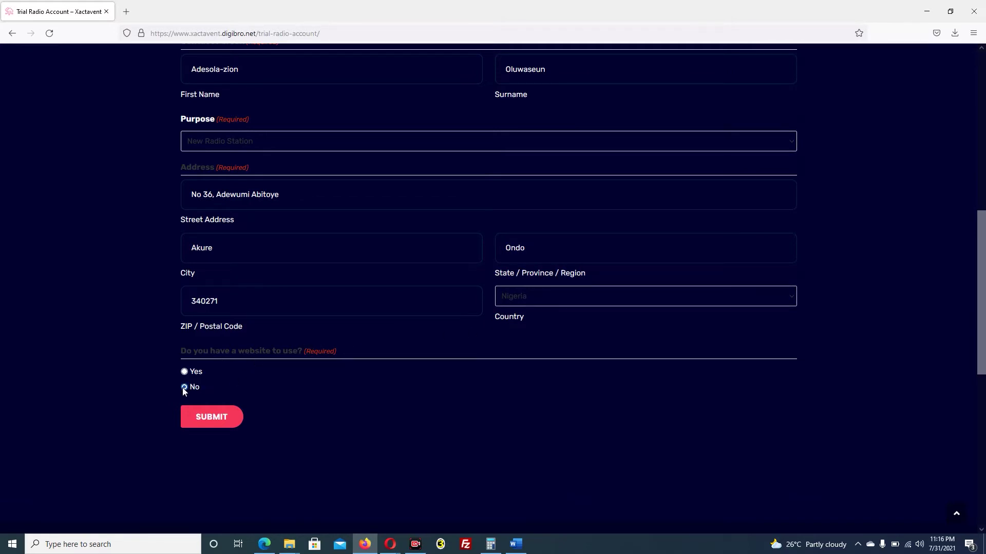
{"action": "left_click", "coordinate": [208, 422]}
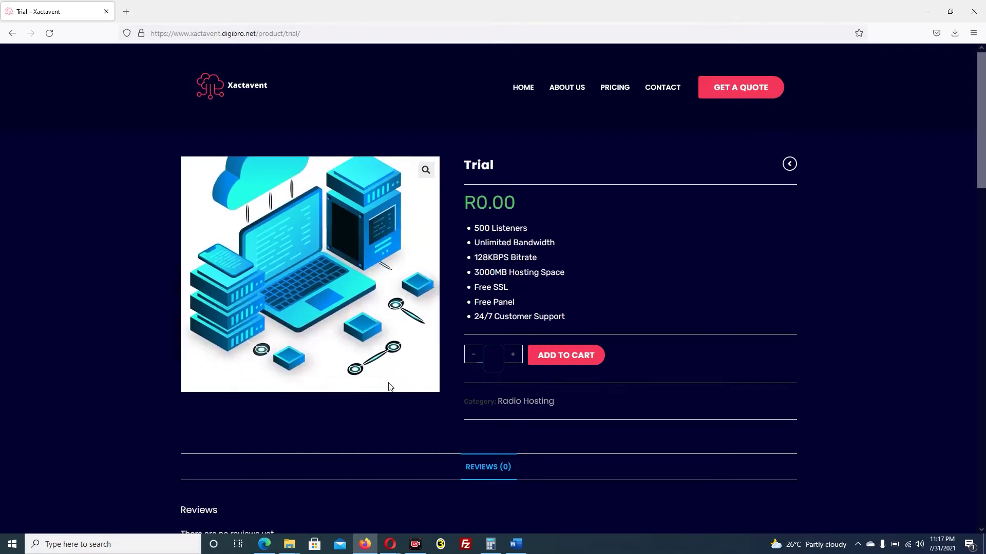
Step: Add the R0.00 Trial plan to the cart and proceed to the checkout billing details form
{"action": "left_click", "coordinate": [575, 355]}
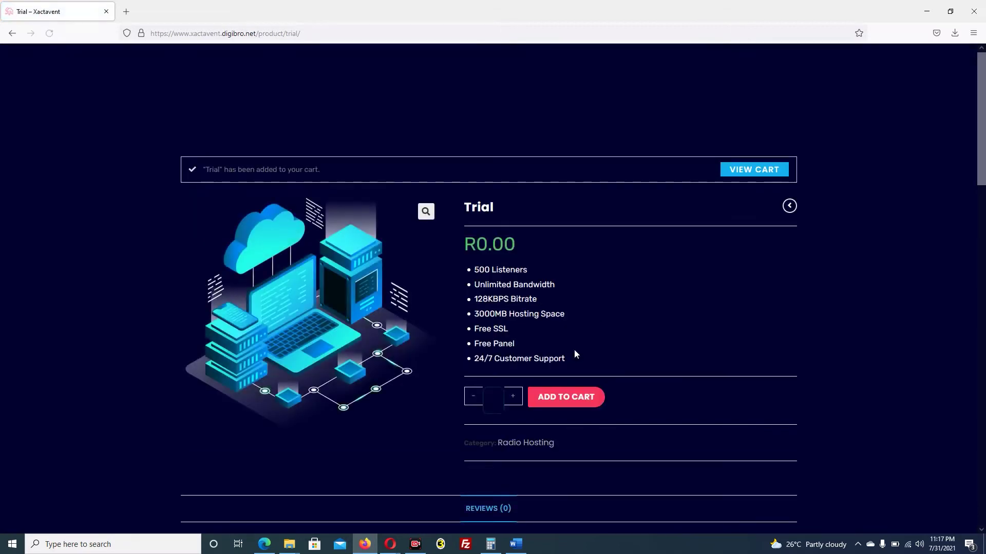
{"action": "left_click", "coordinate": [752, 174]}
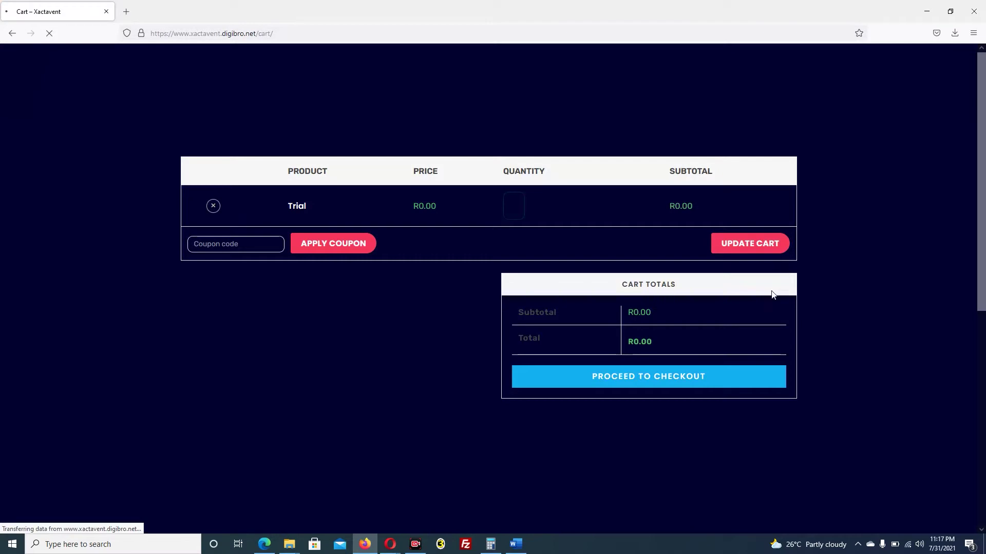
{"action": "left_click", "coordinate": [649, 381]}
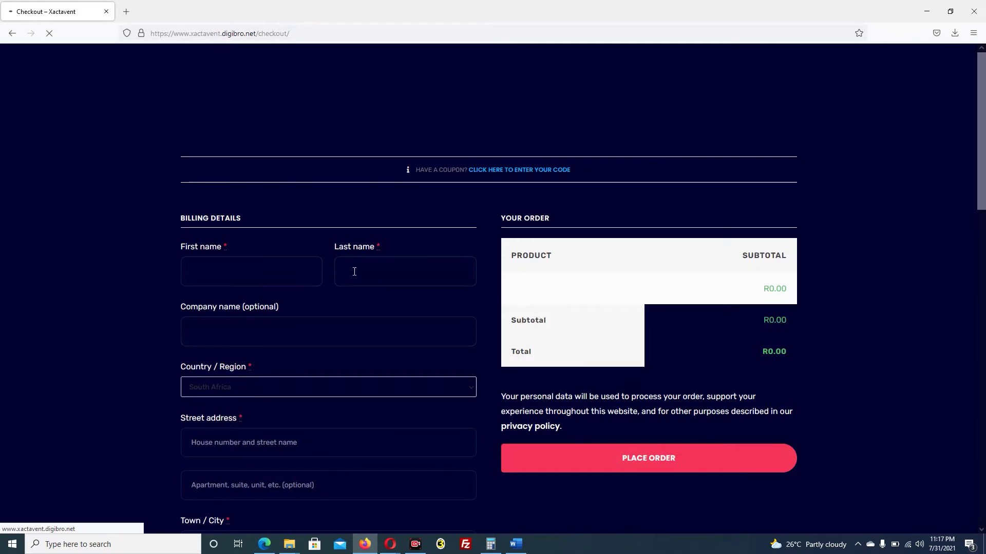
{"action": "left_click", "coordinate": [247, 278]}
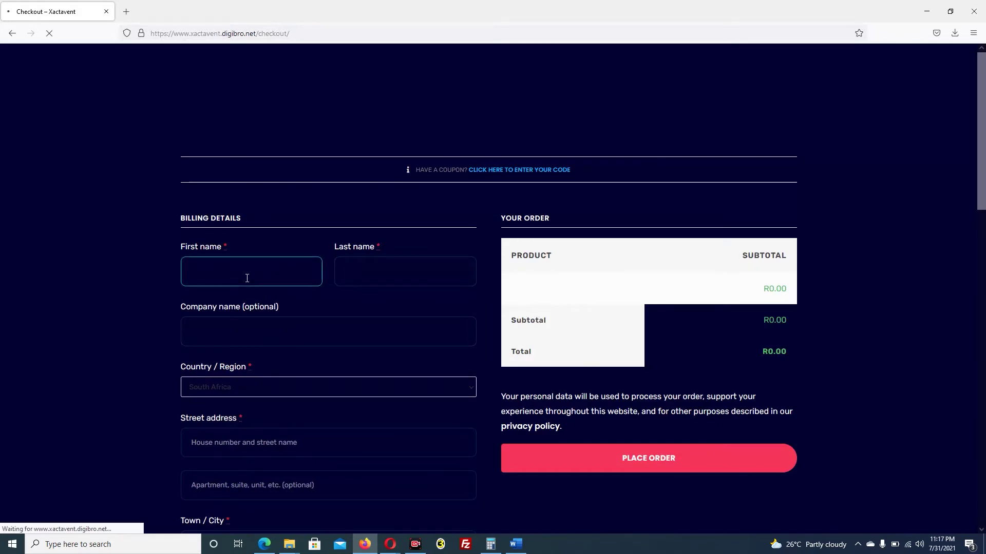
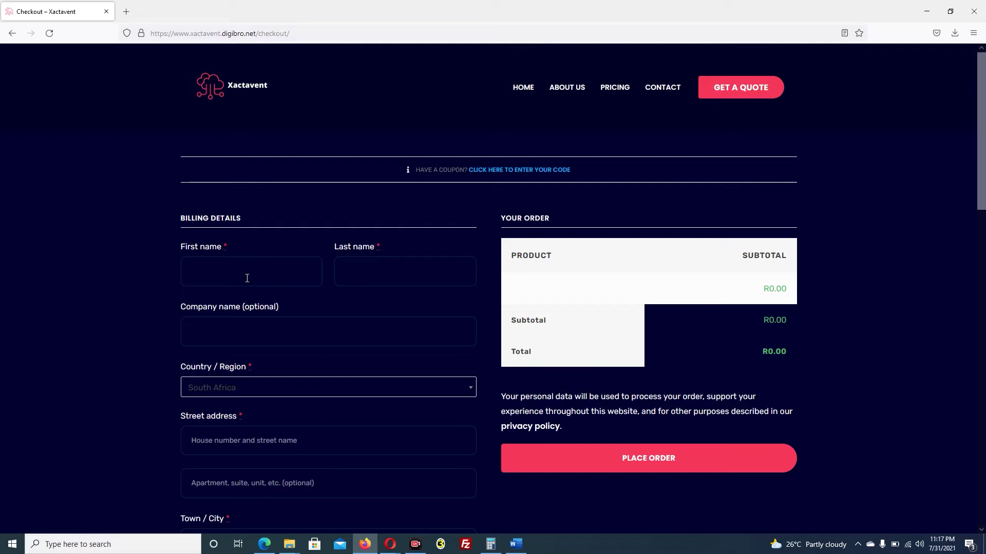
Step: Enter the customer's first name and last name in the checkout billing fields
{"action": "left_click", "coordinate": [273, 275]}
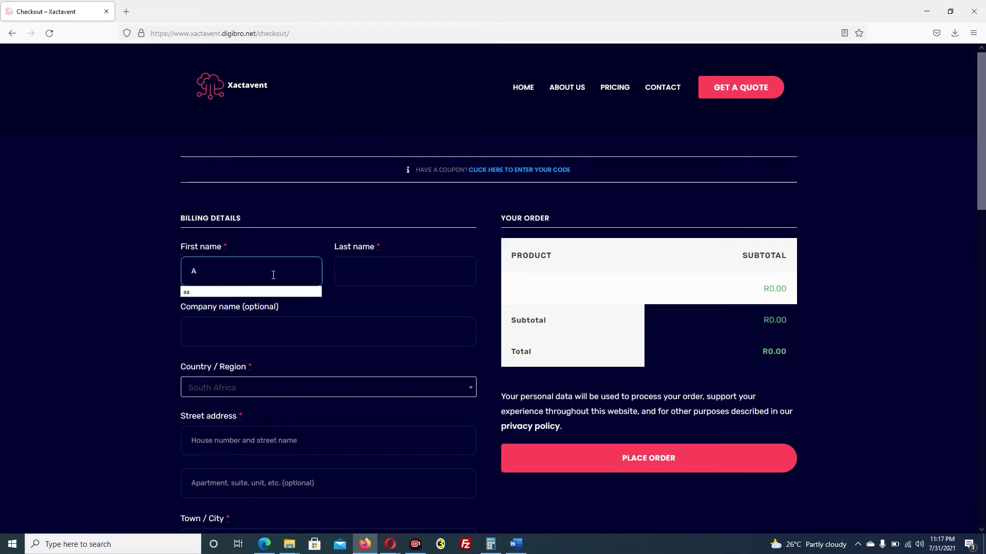
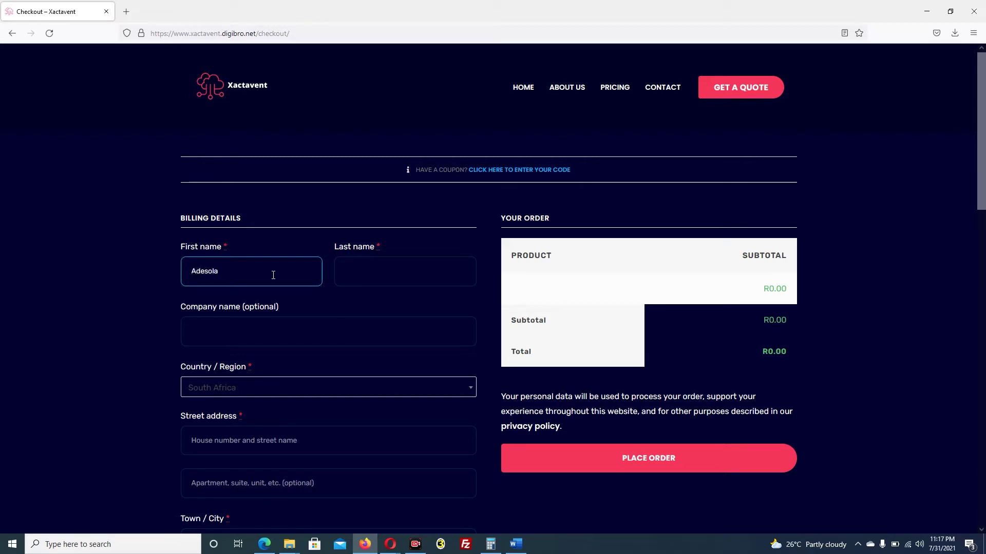
{"action": "left_click", "coordinate": [365, 279]}
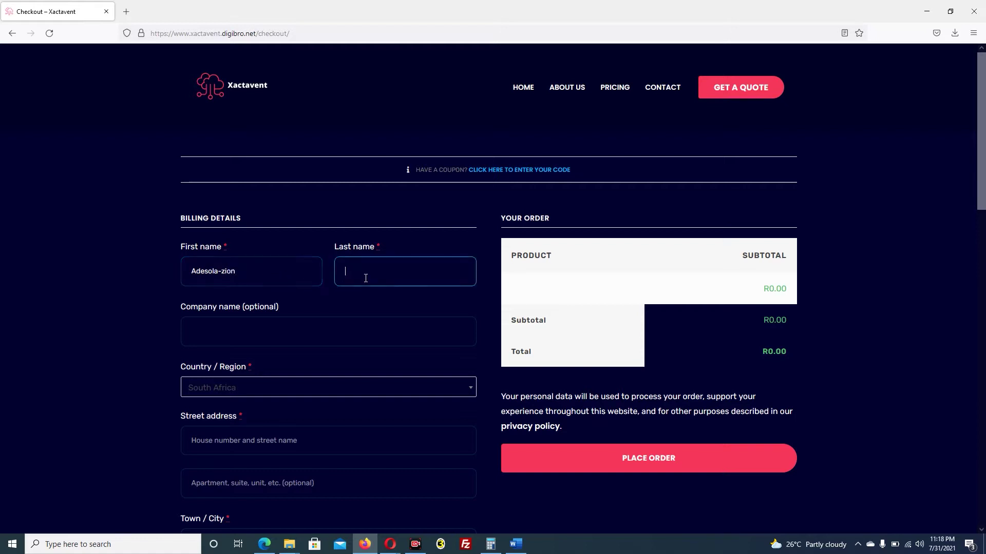
Step: Set the billing Country / Region to Vietnam
{"action": "left_click", "coordinate": [281, 387]}
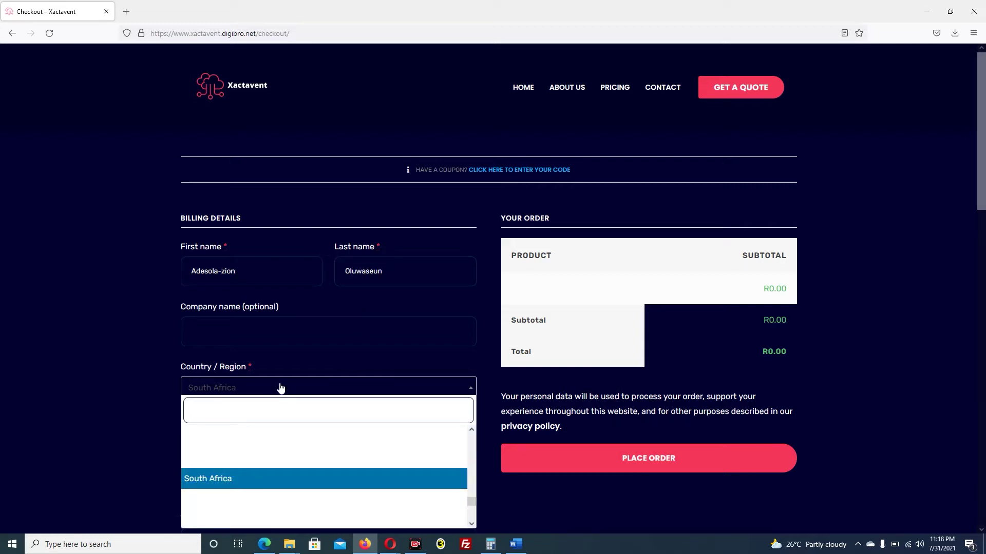
{"action": "key", "text": "Down"}
{"action": "key", "text": "Down"}
{"action": "key", "text": "Down"}
{"action": "key", "text": "Down"}
{"action": "key", "text": "Down"}
{"action": "key", "text": "Down"}
{"action": "key", "text": "Down"}
{"action": "key", "text": "Down"}
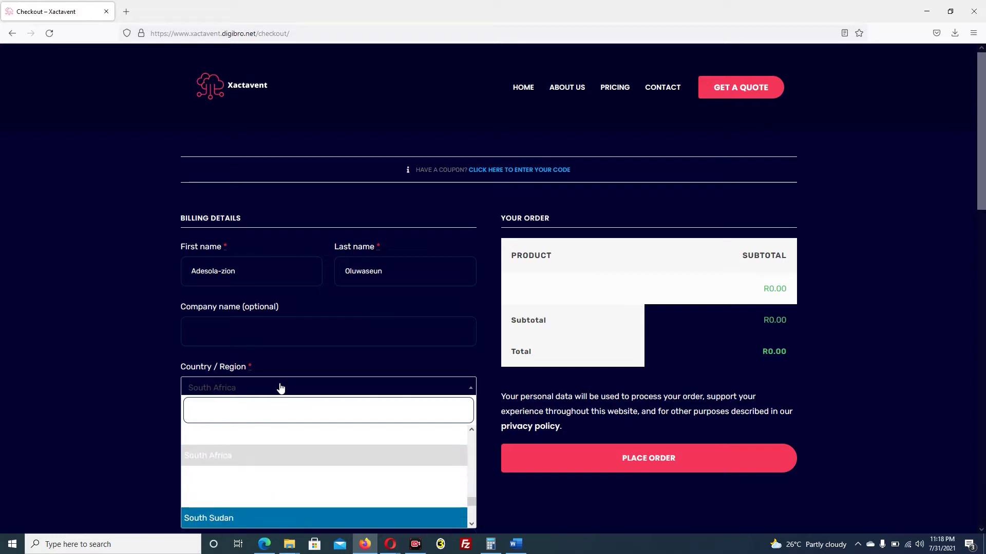
{"action": "key", "text": "Down"}
{"action": "key", "text": "Down"}
{"action": "key", "text": "Down"}
{"action": "key", "text": "Down"}
{"action": "key", "text": "Down"}
{"action": "key", "text": "Down"}
{"action": "key", "text": "Down"}
{"action": "key", "text": "Down"}
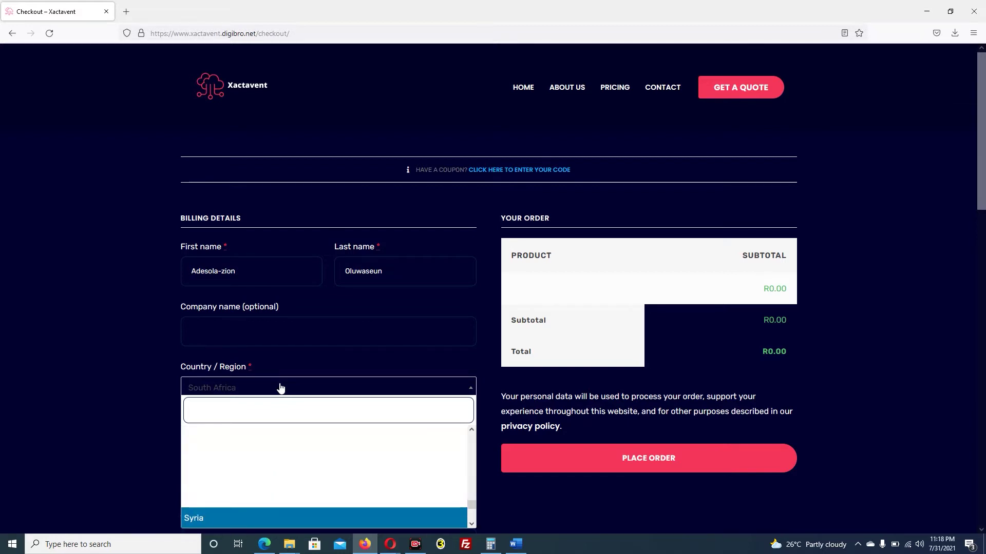
{"action": "key", "text": "Down"}
{"action": "key", "text": "Down"}
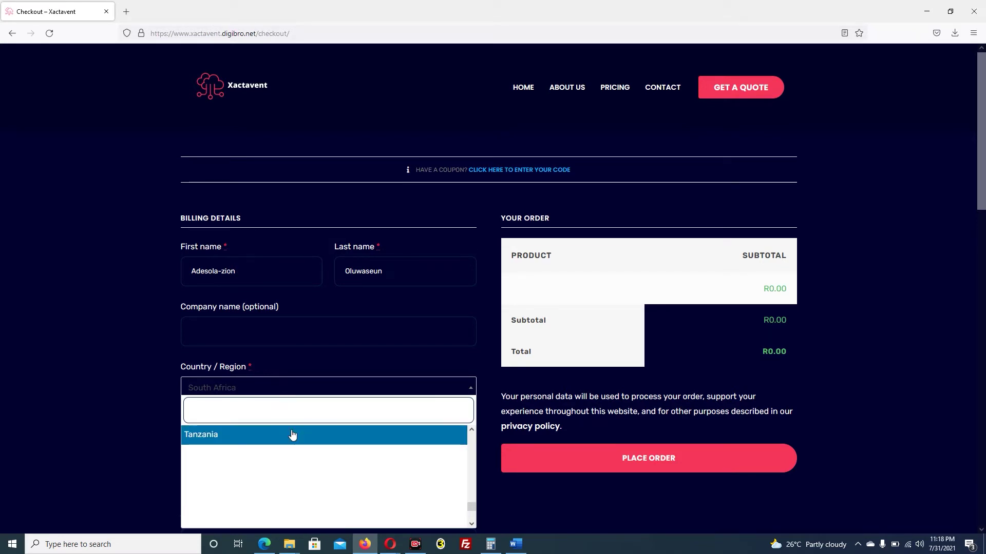
{"action": "key", "text": "Down"}
{"action": "key", "text": "Down"}
{"action": "key", "text": "Down"}
{"action": "key", "text": "Down"}
{"action": "key", "text": "Down"}
{"action": "key", "text": "Down"}
{"action": "key", "text": "Down"}
{"action": "key", "text": "Down"}
{"action": "key", "text": "Down"}
{"action": "key", "text": "Down"}
{"action": "key", "text": "Down"}
{"action": "key", "text": "Down"}
{"action": "key", "text": "Down"}
{"action": "key", "text": "Down"}
{"action": "key", "text": "Down"}
{"action": "key", "text": "Down"}
{"action": "key", "text": "Down"}
{"action": "key", "text": "Down"}
{"action": "key", "text": "Down"}
{"action": "key", "text": "Down"}
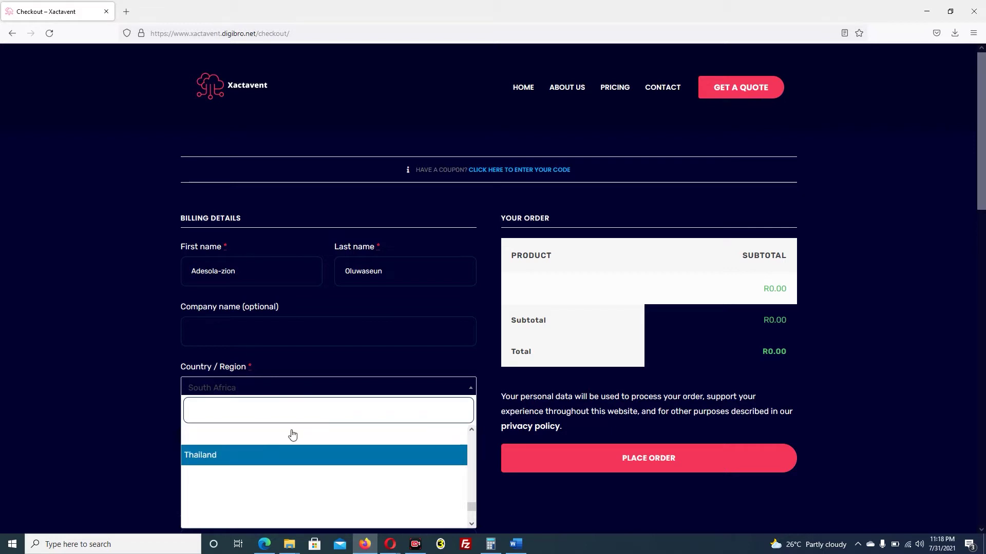
{"action": "key", "text": "Up"}
{"action": "key", "text": "Up"}
{"action": "key", "text": "Up"}
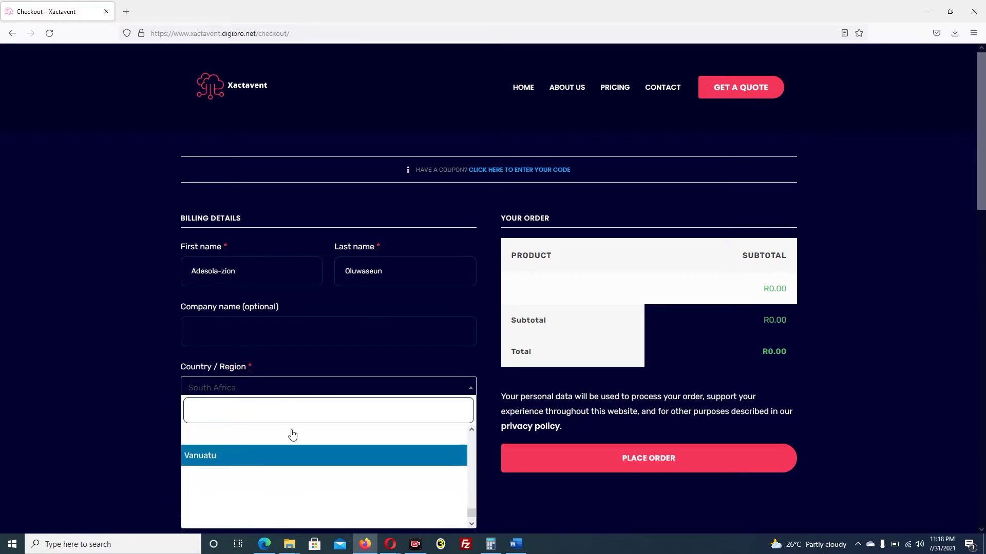
{"action": "key", "text": "Down"}
{"action": "key", "text": "Down"}
{"action": "key", "text": "Down"}
{"action": "key", "text": "Up"}
{"action": "key", "text": "Up"}
{"action": "key", "text": "Up"}
{"action": "key", "text": "Up"}
{"action": "key", "text": "Down"}
{"action": "key", "text": "Down"}
{"action": "key", "text": "Down"}
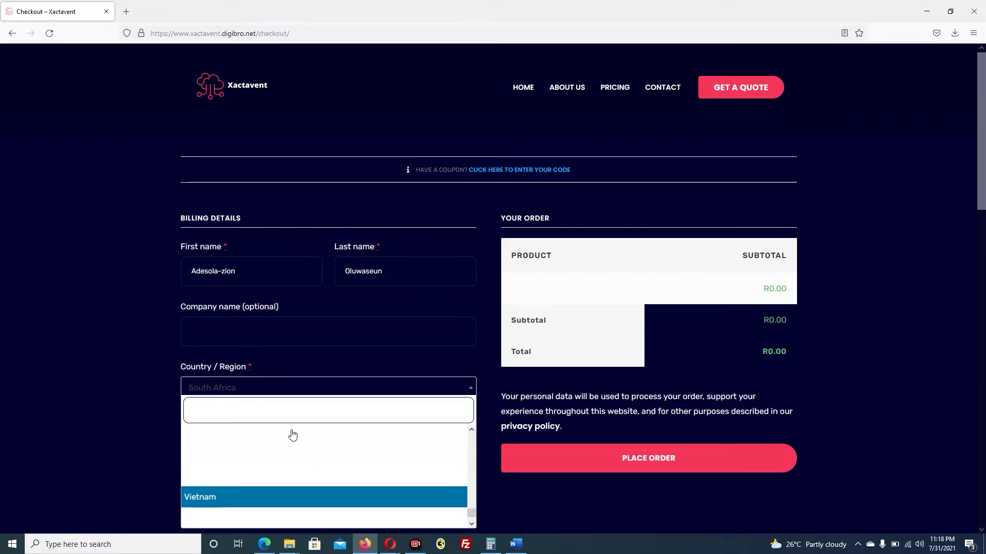
{"action": "key", "text": "Down"}
{"action": "key", "text": "Up"}
{"action": "key", "text": "Up"}
{"action": "key", "text": "Down"}
{"action": "key", "text": "Down"}
{"action": "key", "text": "Down"}
{"action": "key", "text": "Up"}
{"action": "key", "text": "Up"}
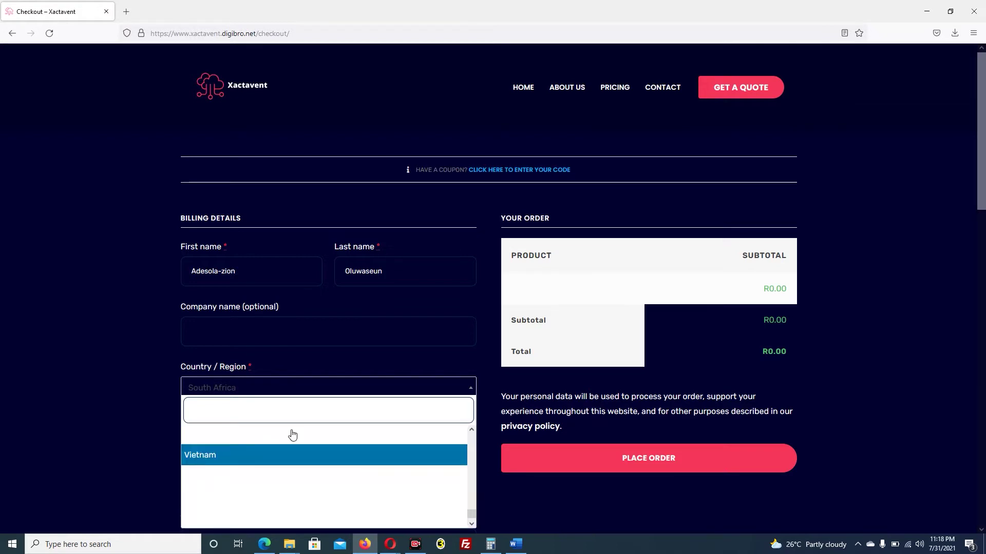
{"action": "key", "text": "Return"}
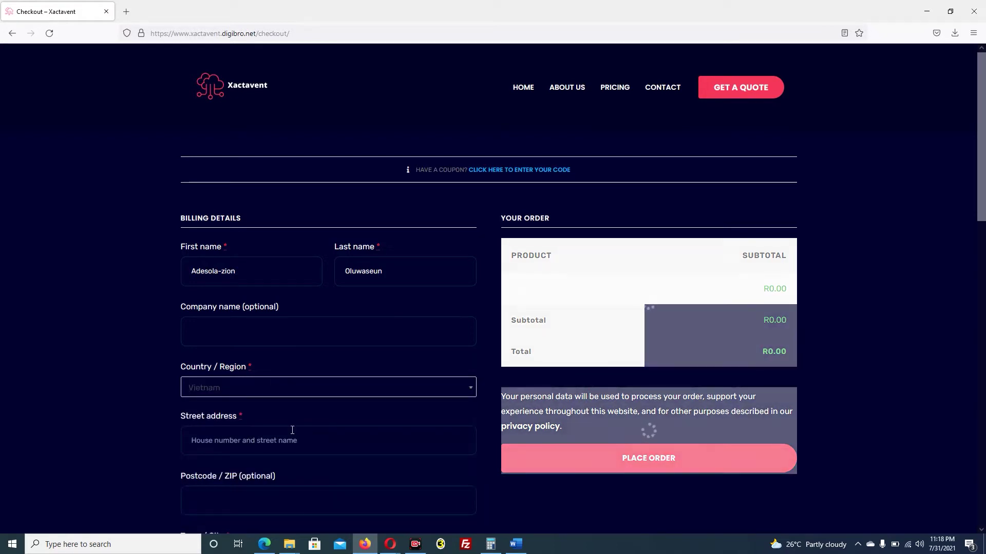
Step: Enter the customer's street address in the billing details
{"action": "left_click", "coordinate": [319, 444]}
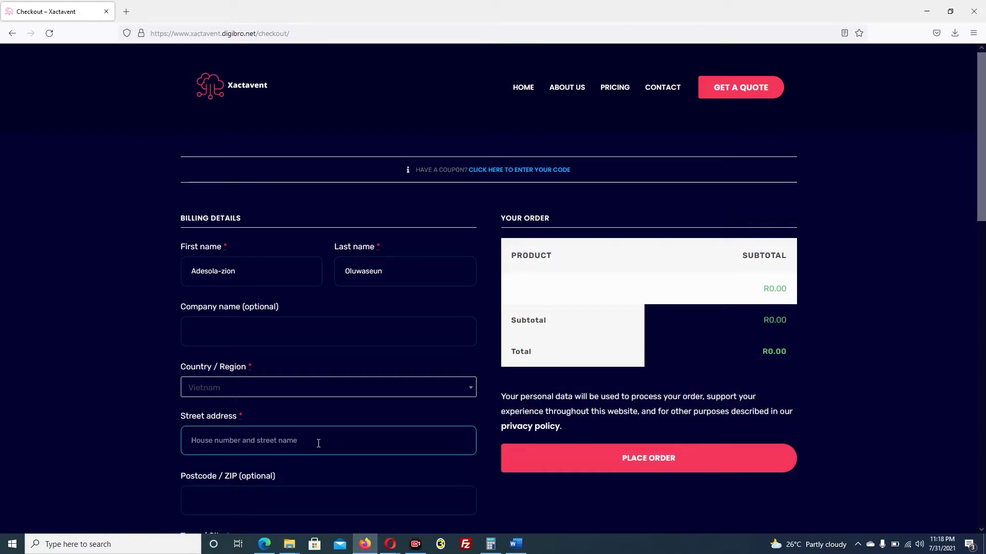
{"action": "type", "text": "No 36"}
{"action": "left_click", "coordinate": [296, 494]}
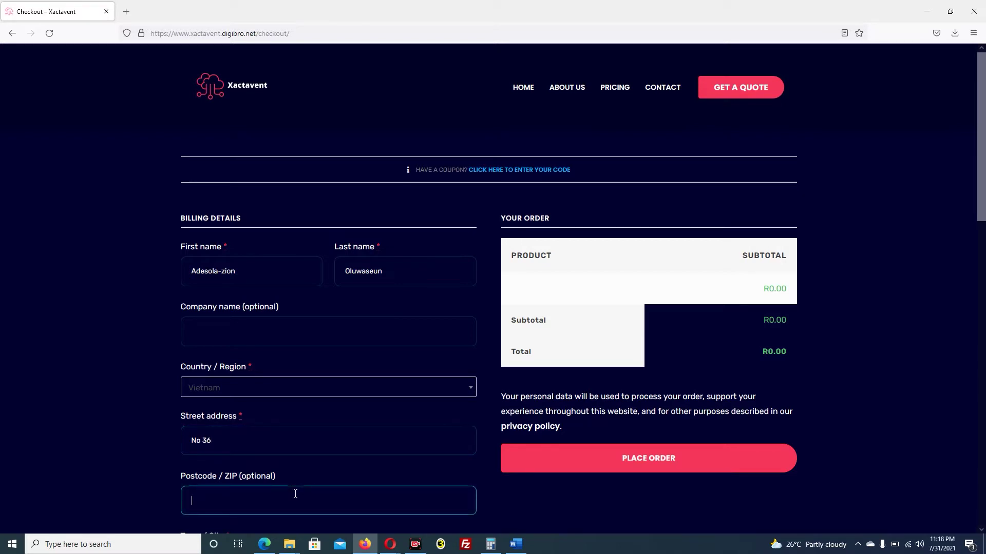
{"action": "left_click_drag", "start_coordinate": [981, 153], "coordinate": [983, 238]}
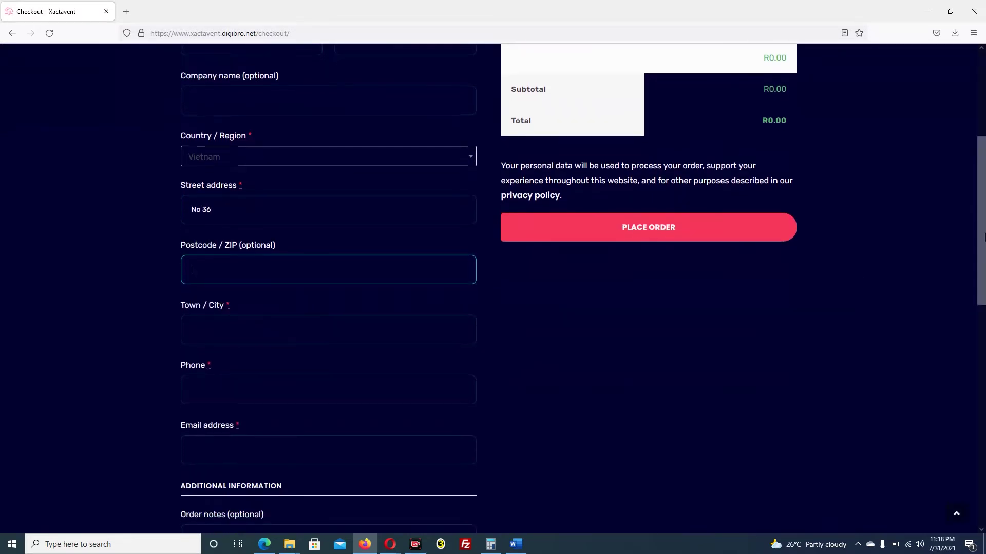
Step: Fill in the customer's town, phone number and e-mail address, correcting the e-mail typo
{"action": "left_click", "coordinate": [342, 344]}
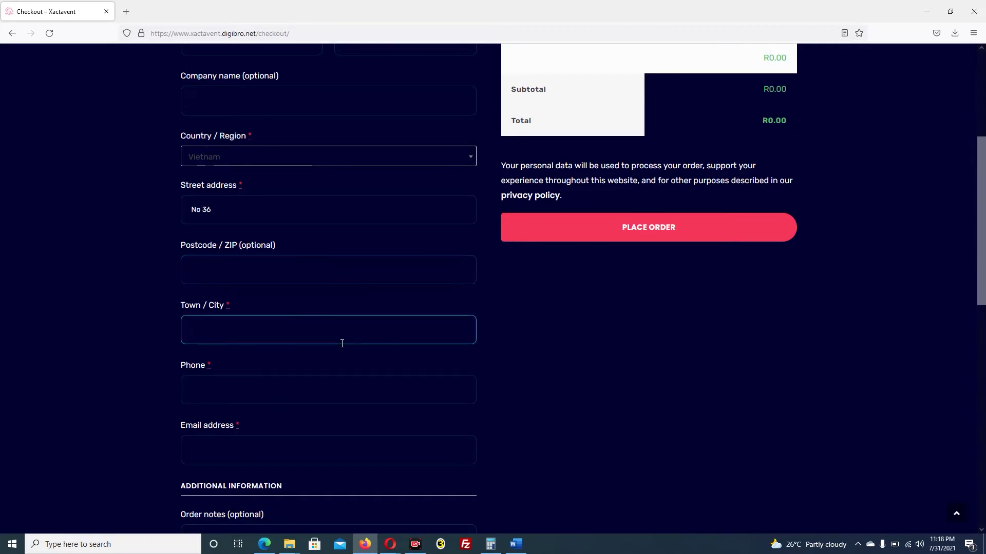
{"action": "type", "text": "Akure"}
{"action": "left_click", "coordinate": [238, 392]}
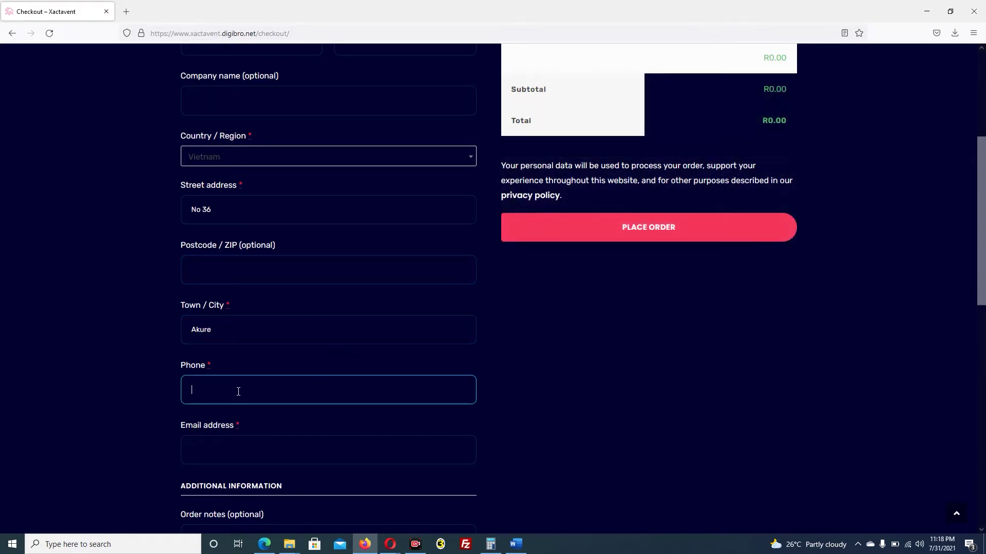
{"action": "left_click", "coordinate": [260, 444]}
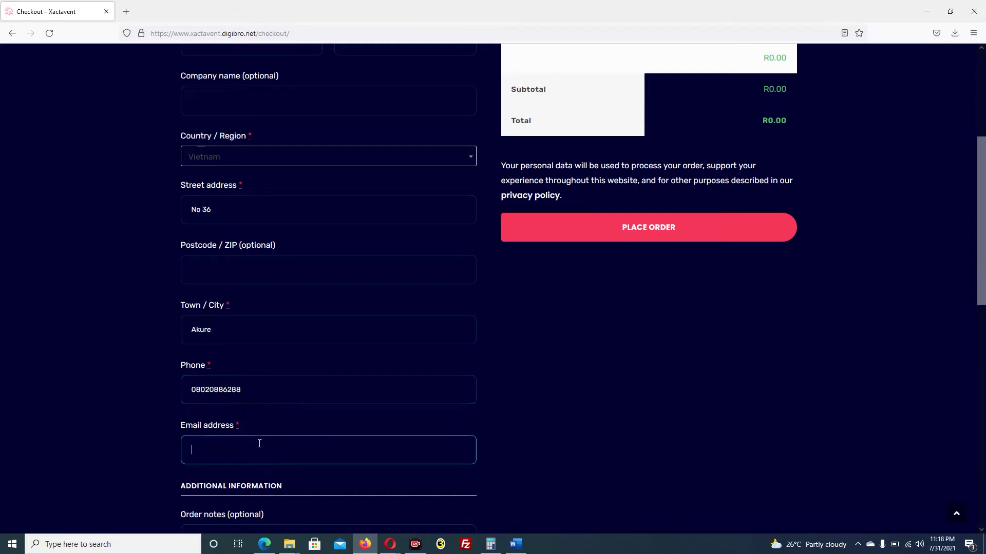
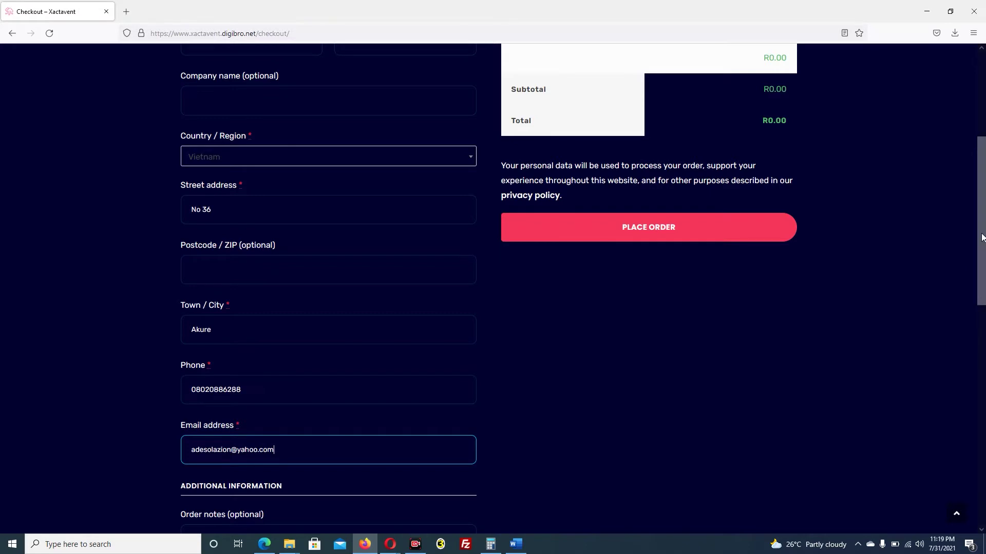
{"action": "left_click_drag", "start_coordinate": [981, 237], "coordinate": [979, 193]}
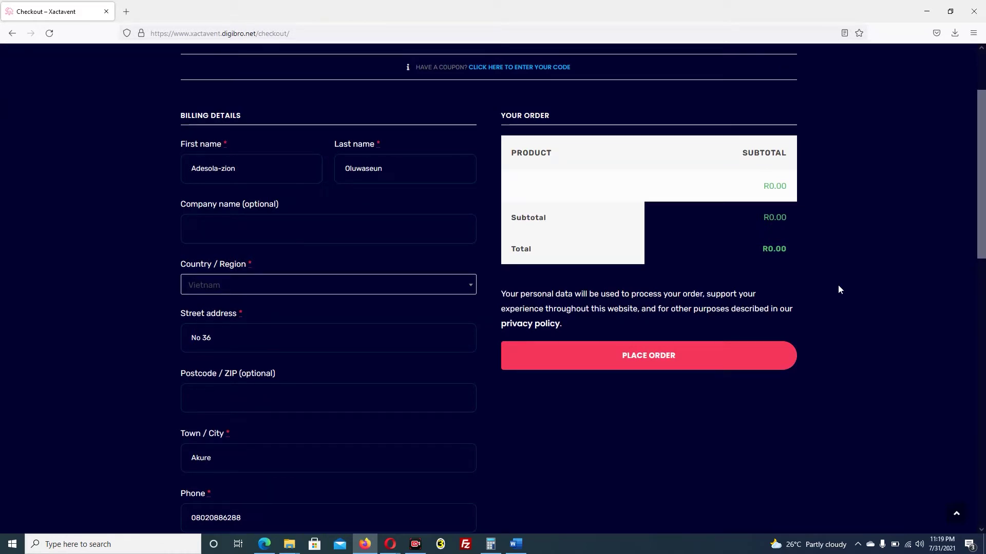
Step: Place the Trial order and view the order-received confirmation at R0.00
{"action": "left_click", "coordinate": [652, 357]}
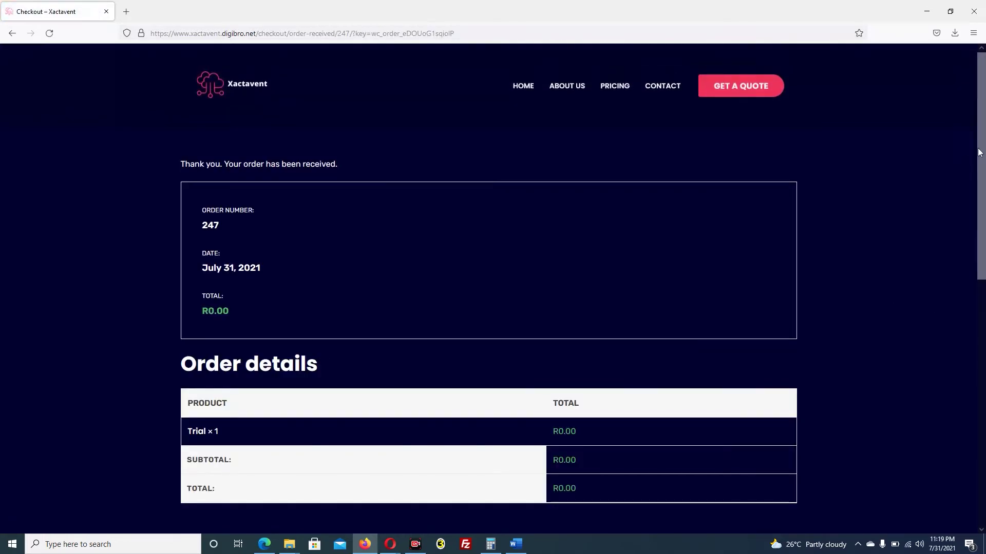
{"action": "mouse_move", "coordinate": [983, 143]}
{"action": "left_mouse_down"}
{"action": "mouse_move", "coordinate": [980, 230]}
{"action": "mouse_move", "coordinate": [975, 154]}
{"action": "left_mouse_up"}
{"action": "scroll", "coordinate": [975, 154], "scroll_direction": "up", "scroll_amount": 1}
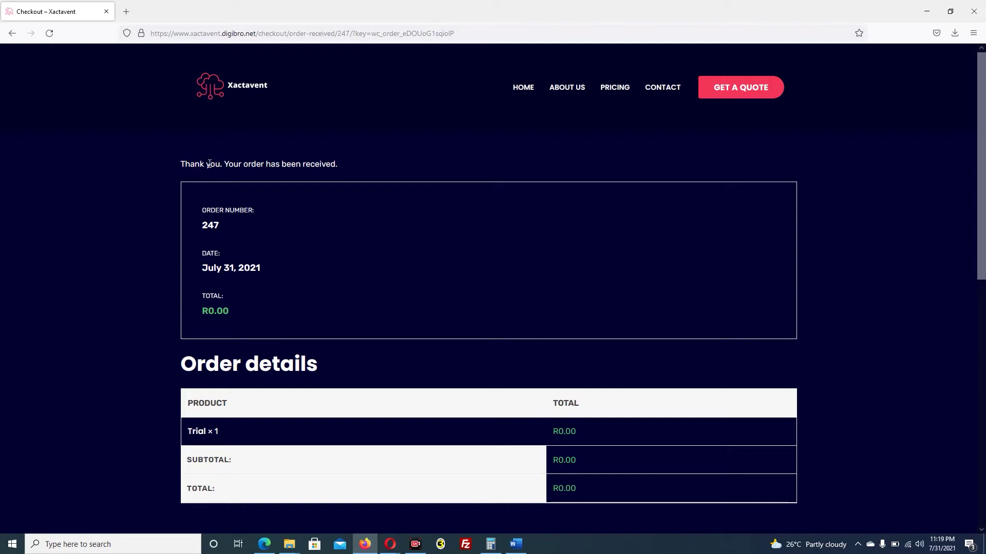
Step: Load the Yahoo Mail inbox in a new tab via the 'yahoo' history suggestion
{"action": "left_click", "coordinate": [126, 11]}
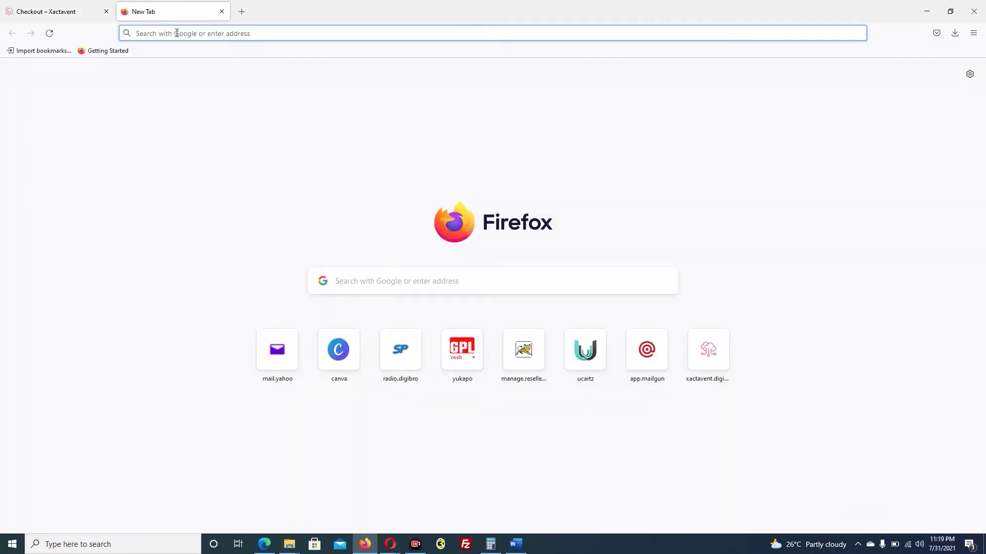
{"action": "type", "text": "yah"}
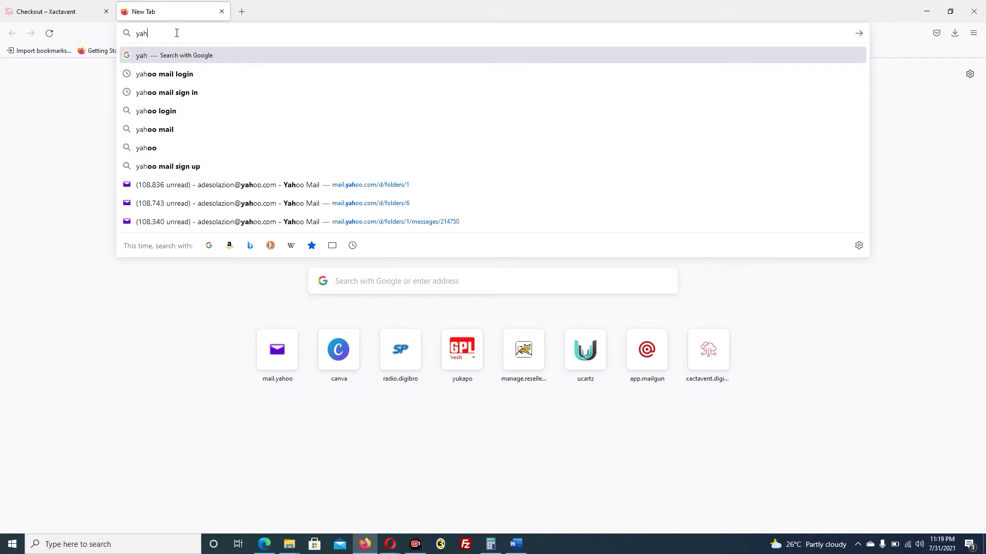
{"action": "type", "text": "oo"}
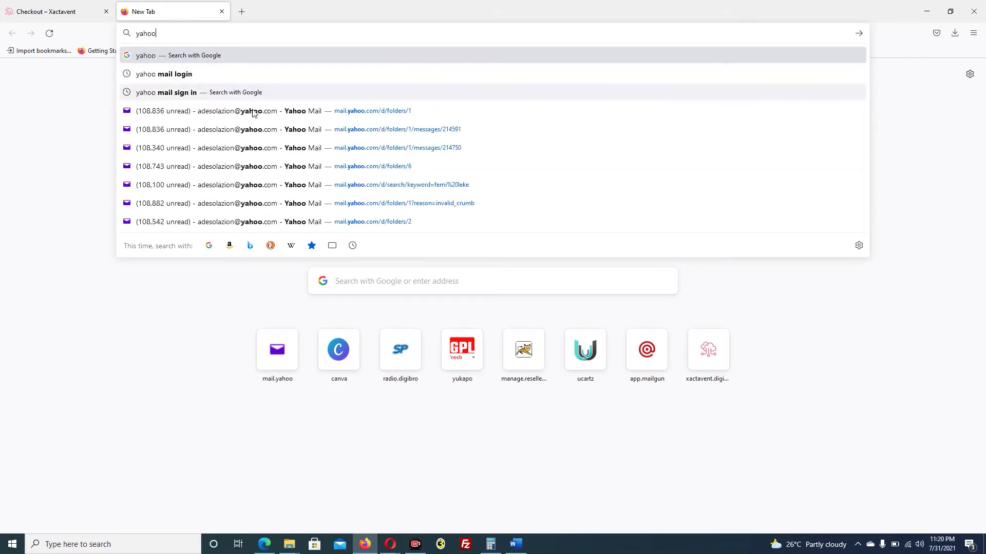
{"action": "left_click", "coordinate": [261, 110]}
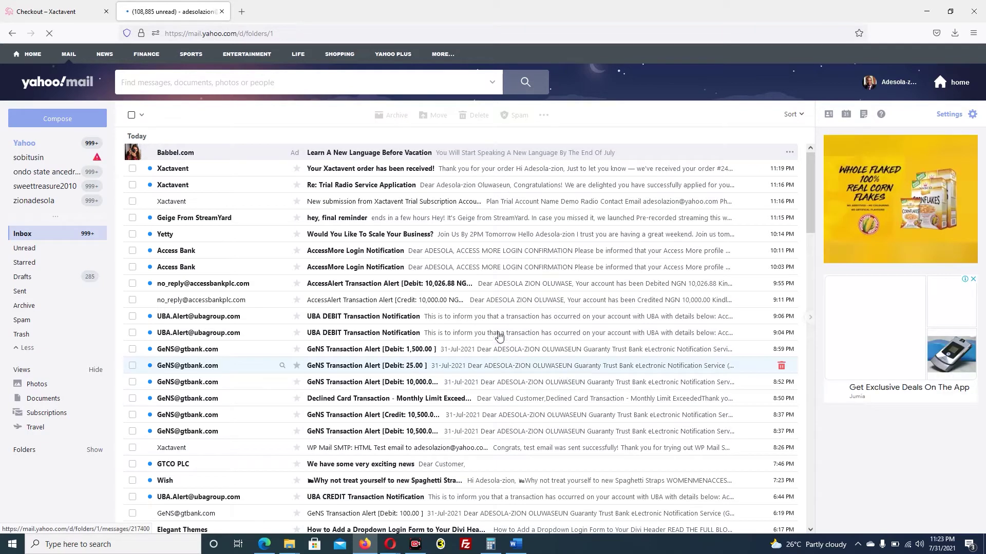
Step: Check the Xactavent submission email, then open the 'Re: Trial Radio Service Application' reply
{"action": "left_click", "coordinate": [364, 207]}
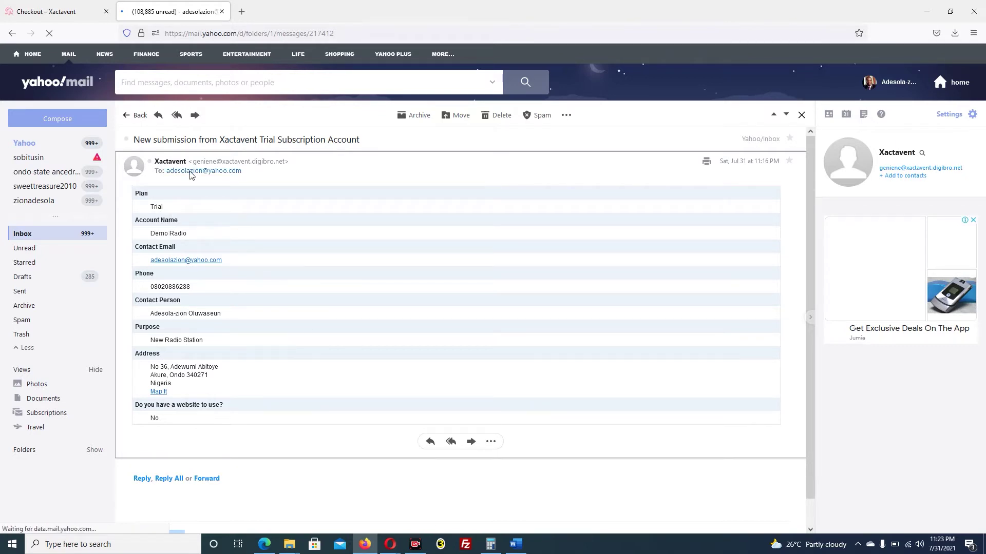
{"action": "left_click", "coordinate": [141, 117]}
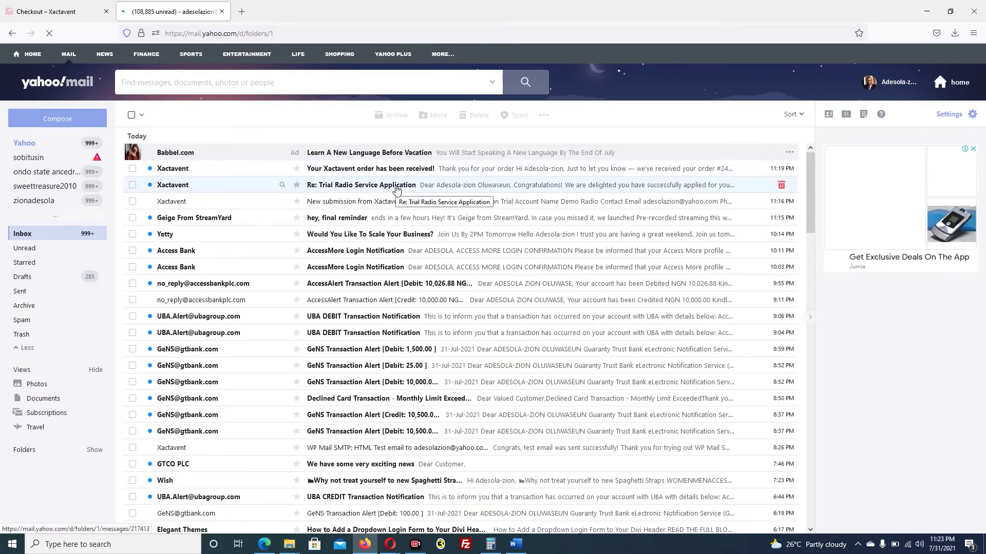
{"action": "left_click", "coordinate": [396, 190]}
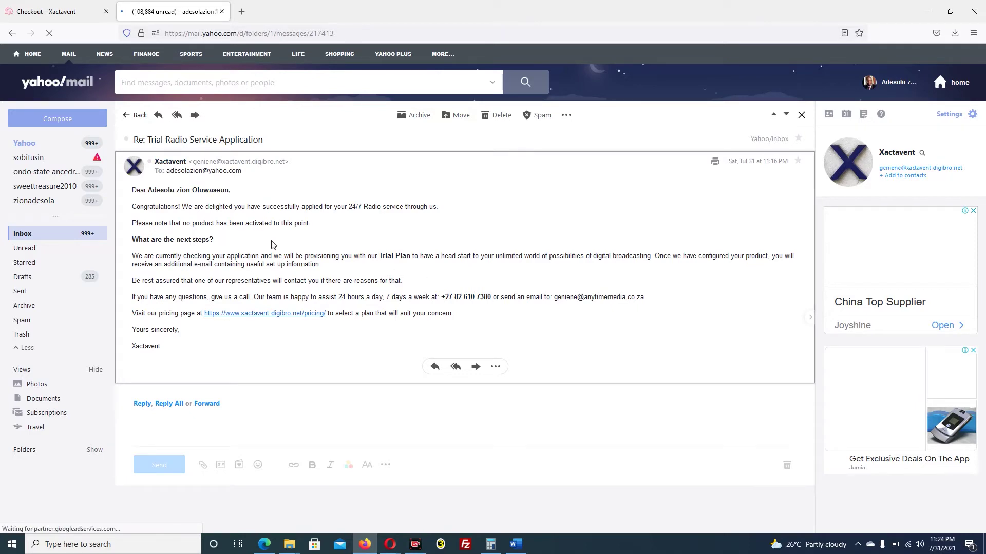
Step: Read through the Xactavent order confirmation email from the inbox
{"action": "left_click", "coordinate": [139, 116]}
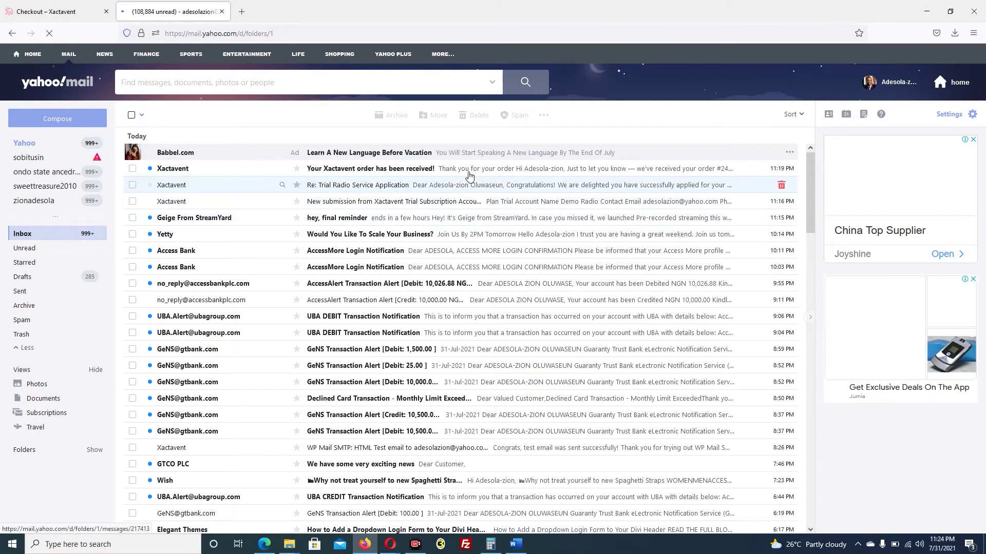
{"action": "left_click", "coordinate": [469, 169]}
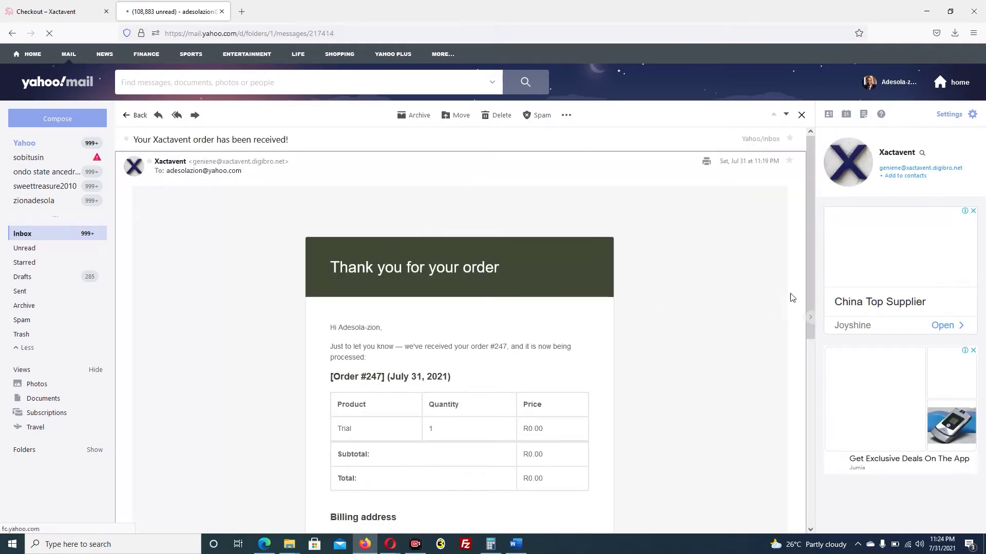
{"action": "left_click_drag", "start_coordinate": [808, 258], "coordinate": [811, 310]}
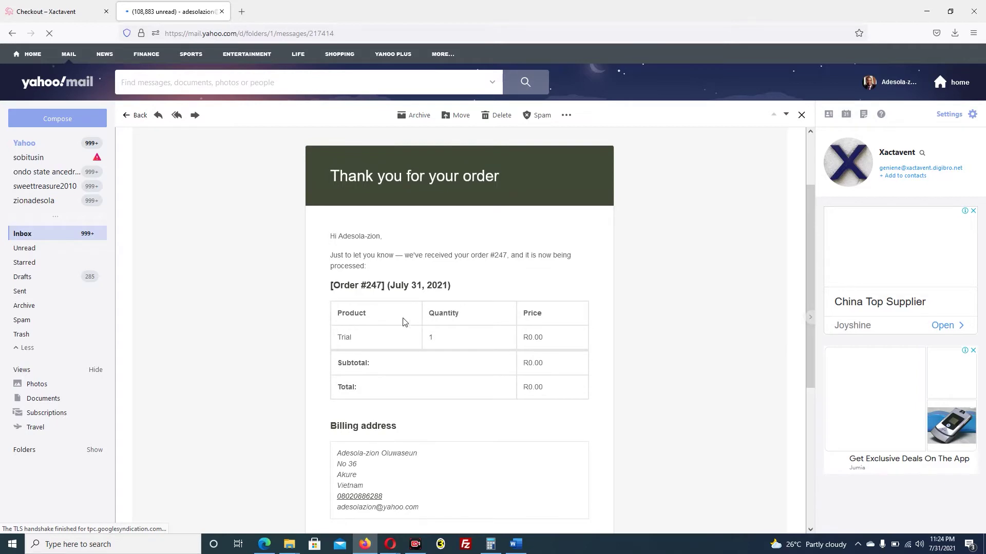
Step: View the trial subscription submission email, then switch to the Xactavent order-received tab
{"action": "left_click", "coordinate": [131, 117]}
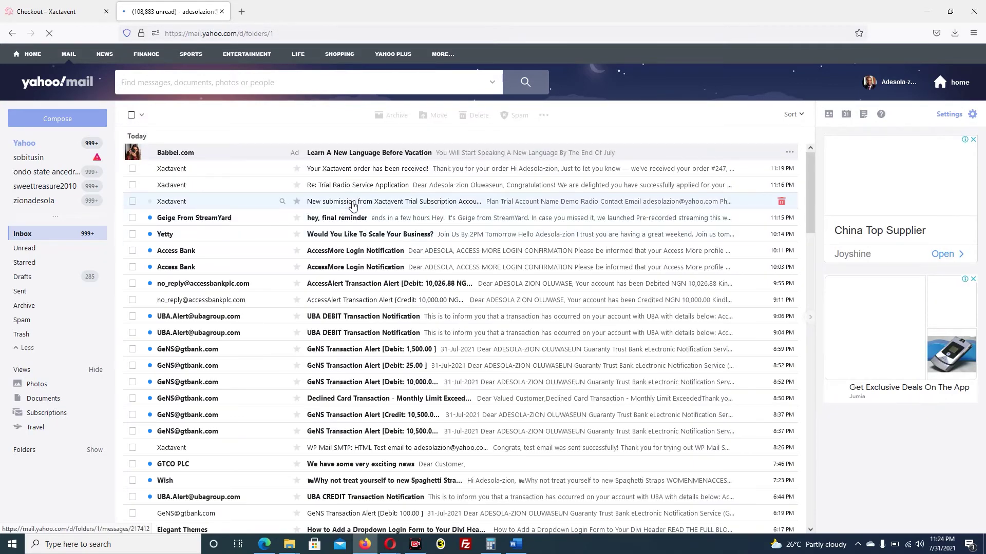
{"action": "left_click", "coordinate": [353, 203]}
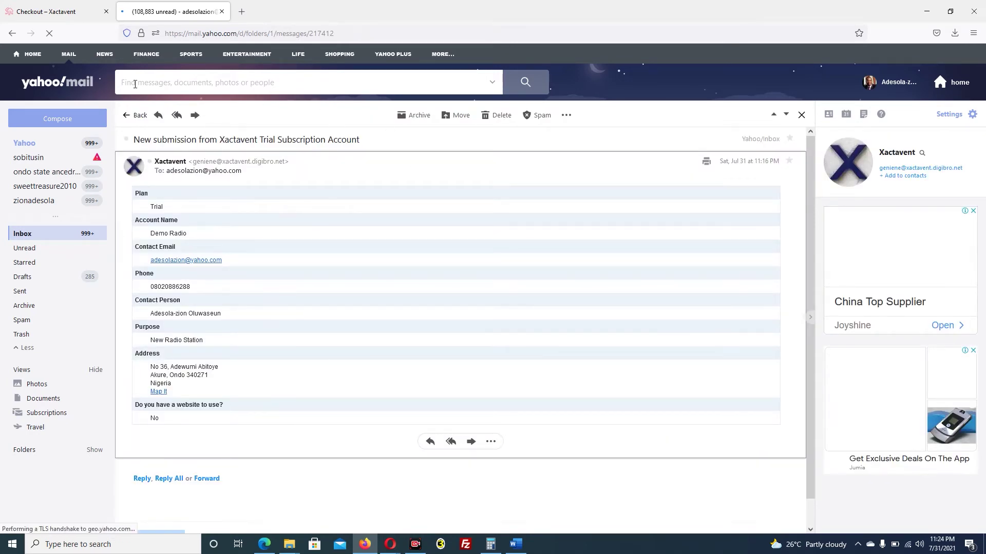
{"action": "left_click", "coordinate": [136, 119]}
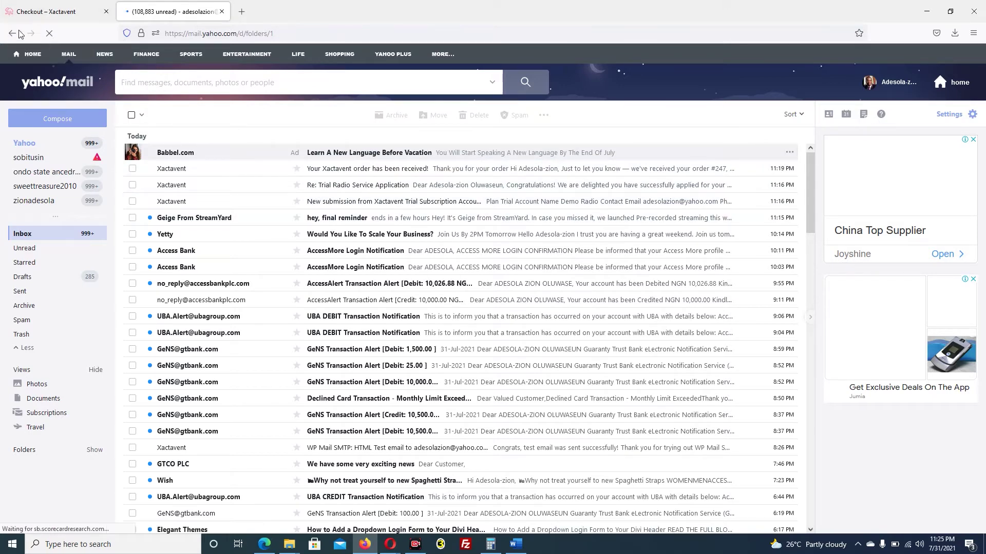
{"action": "left_click", "coordinate": [53, 6]}
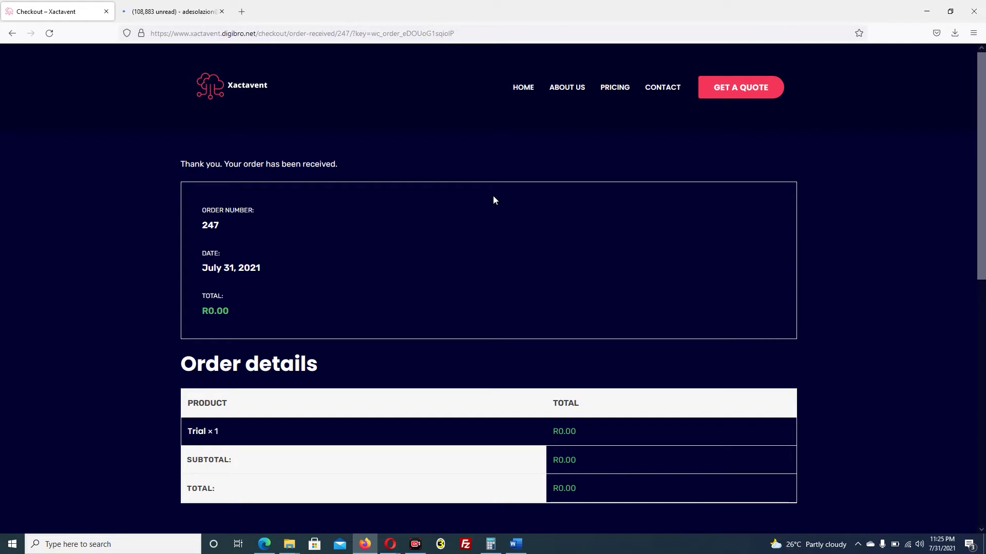
Step: Reopen the 'New submission from Xactavent Trial Subscription Account' email and start a blank tab
{"action": "left_click", "coordinate": [170, 11]}
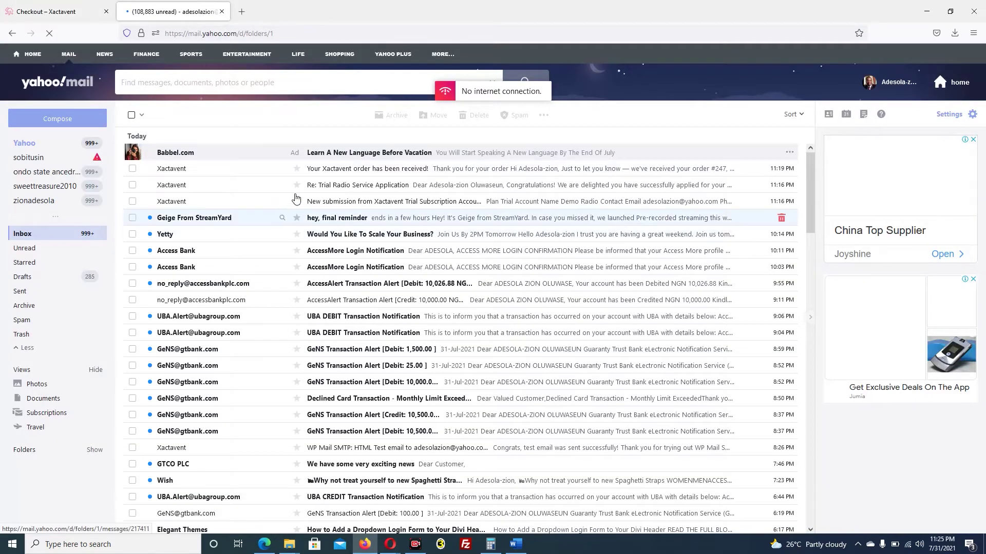
{"action": "left_click", "coordinate": [341, 201]}
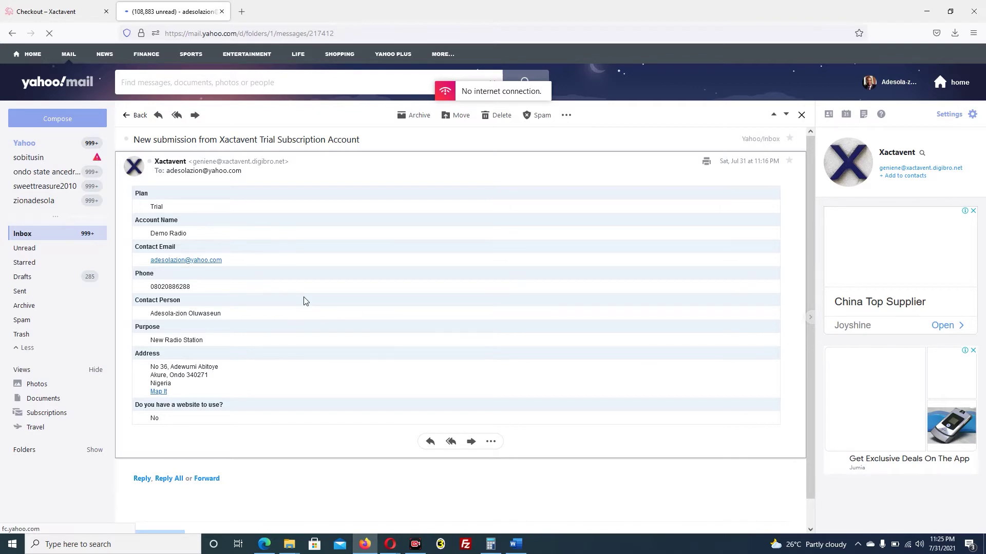
{"action": "left_click", "coordinate": [241, 9]}
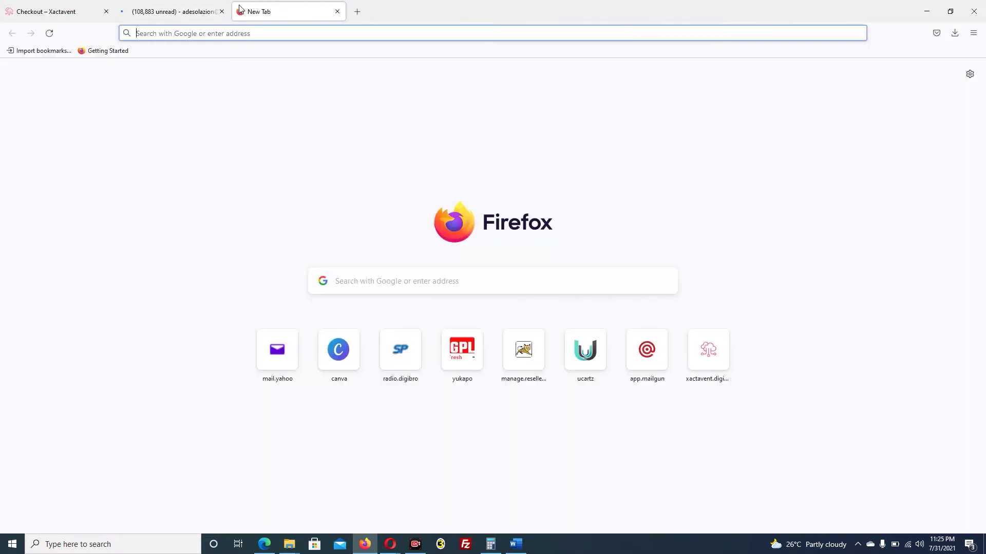
Step: Go to radio.digibro.net:2086 using the 'rad' address autocomplete
{"action": "left_click", "coordinate": [265, 37]}
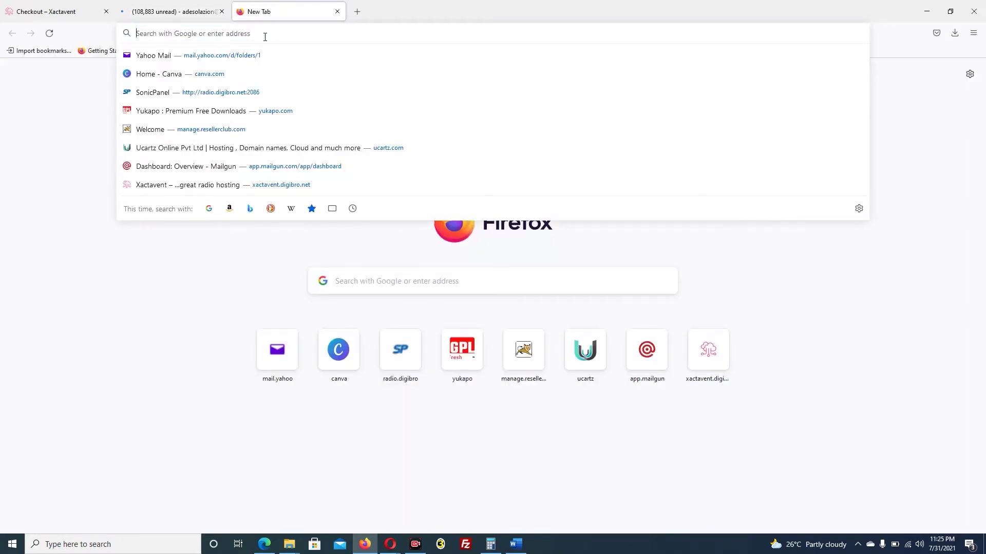
{"action": "type", "text": "radio.digibro.net:2086/"}
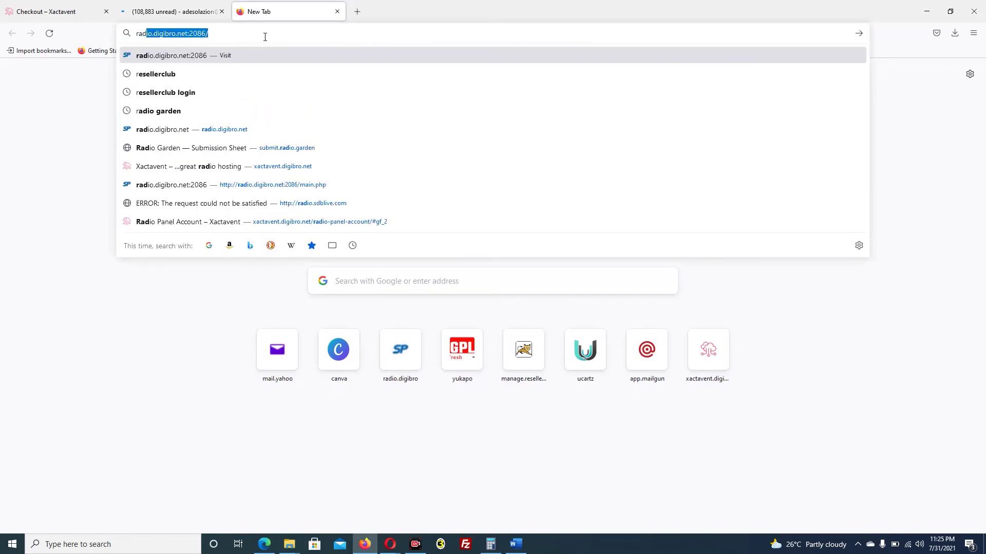
{"action": "key", "text": "Return"}
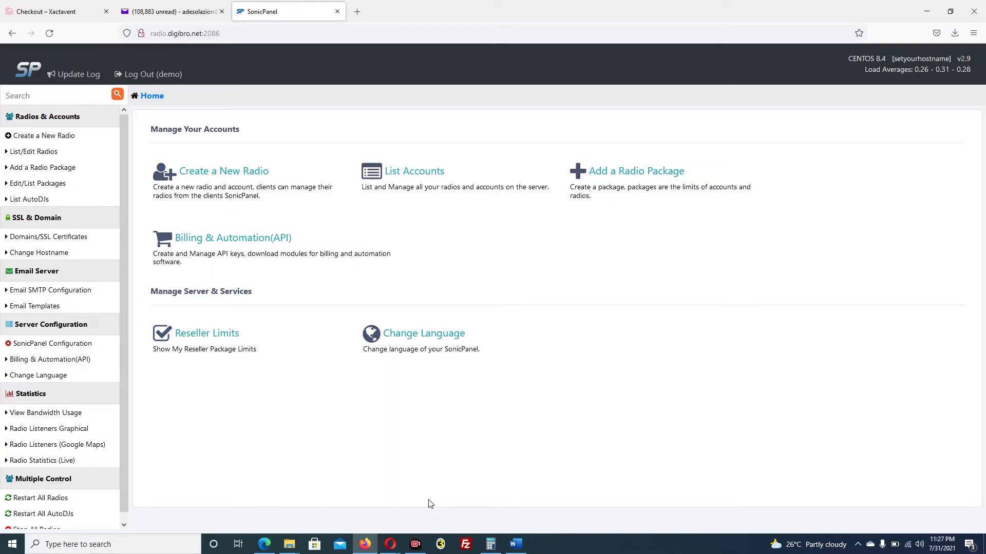
Step: On the Create a New Radio form, enter a login username and replace the SP login password
{"action": "left_click", "coordinate": [221, 174]}
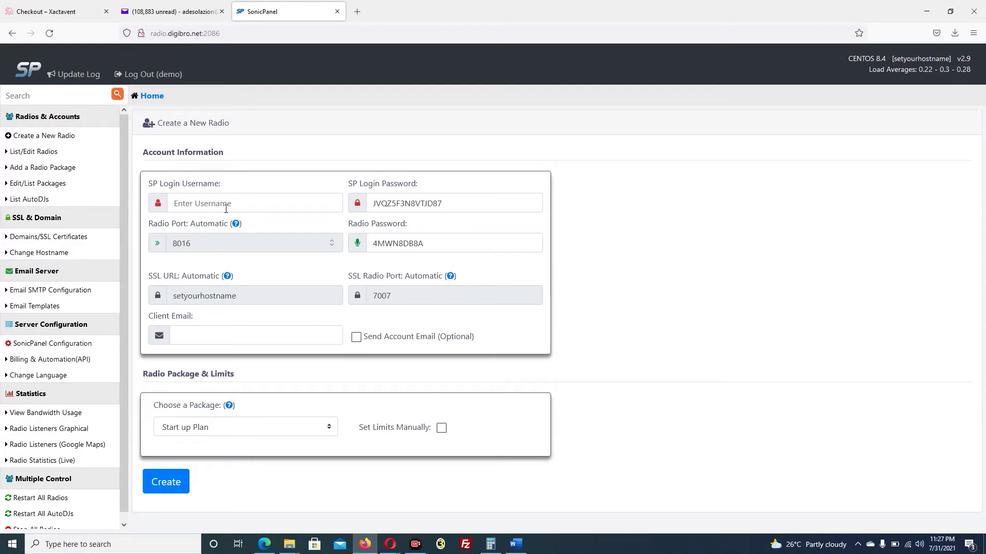
{"action": "left_click", "coordinate": [219, 203]}
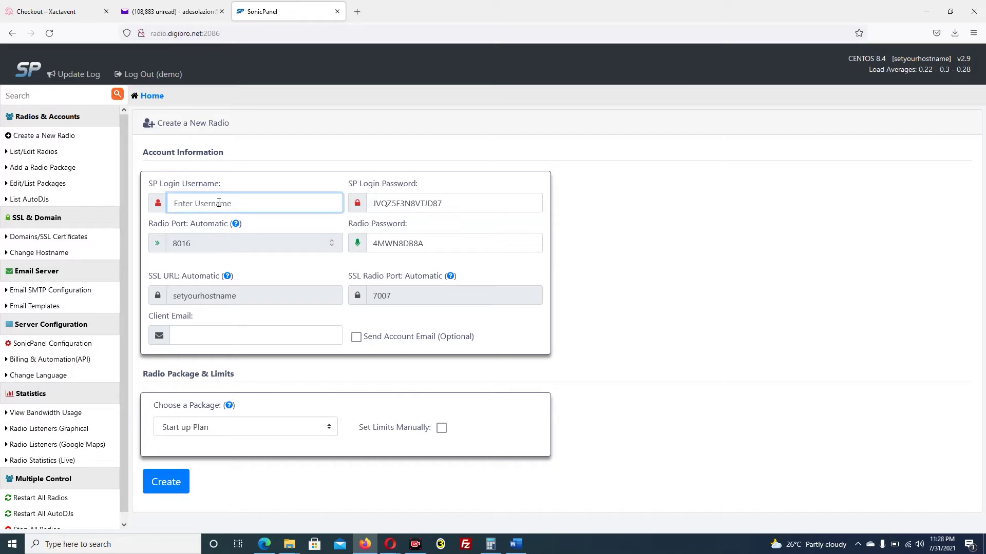
{"action": "type", "text": "demo"}
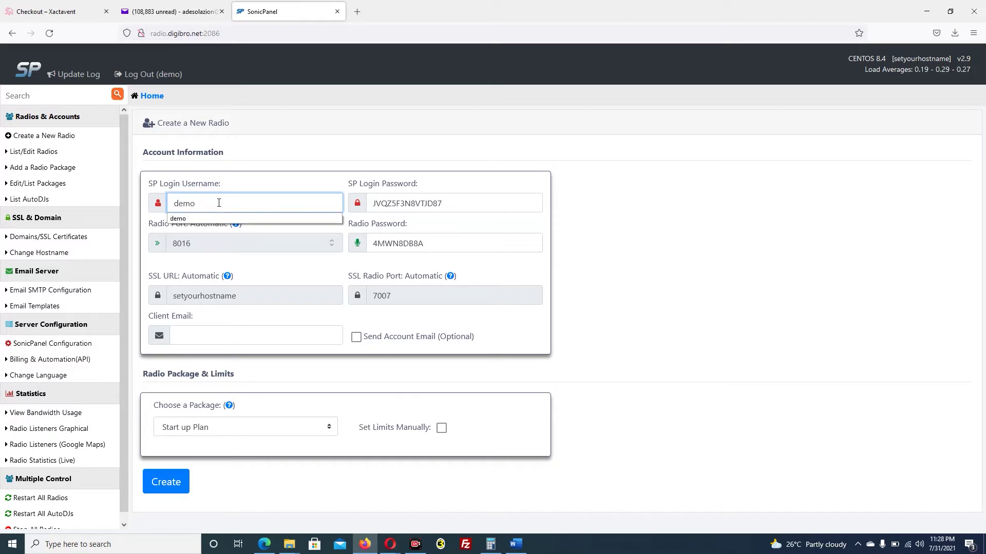
{"action": "type", "text": "r"}
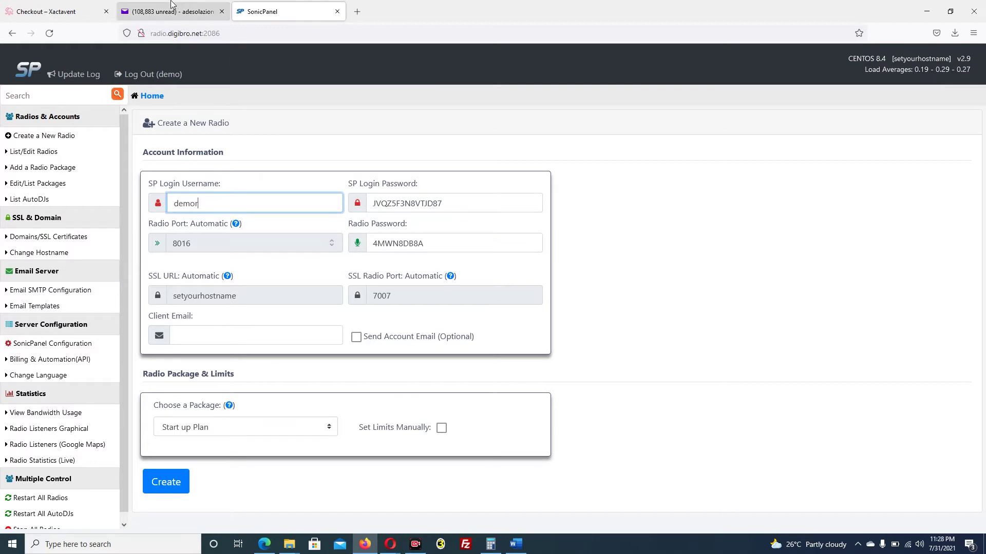
{"action": "left_click", "coordinate": [171, 7]}
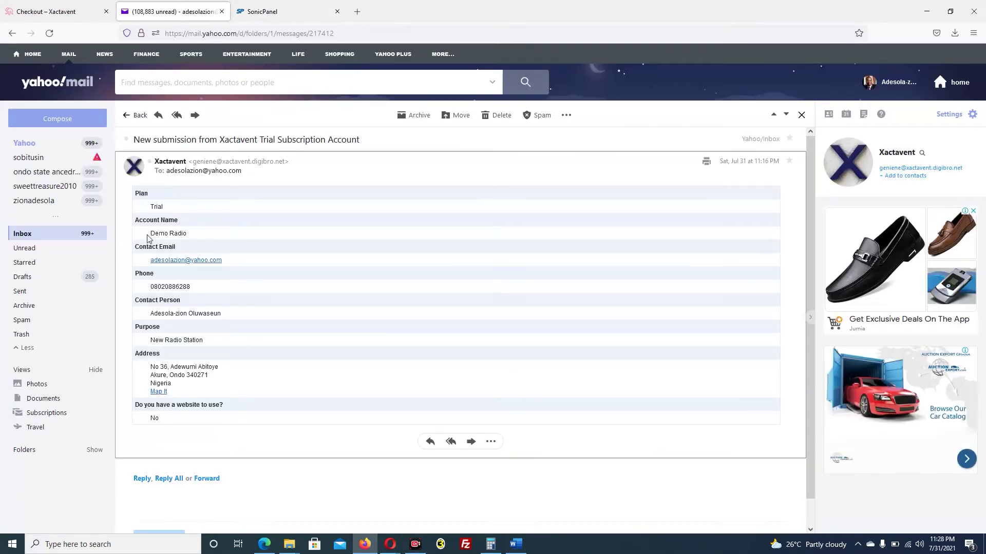
{"action": "left_click", "coordinate": [252, 8]}
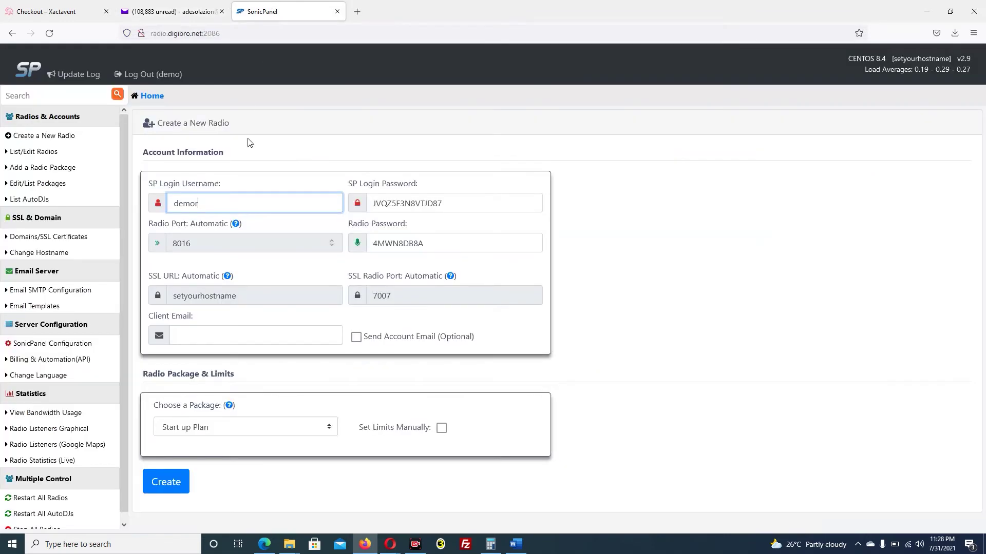
{"action": "type", "text": "adio"}
{"action": "double_click", "coordinate": [448, 203]}
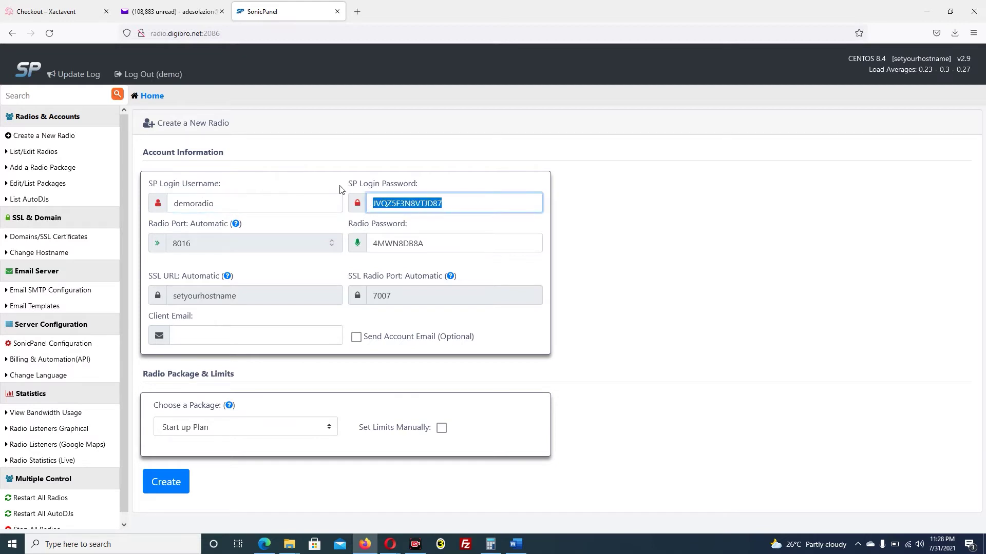
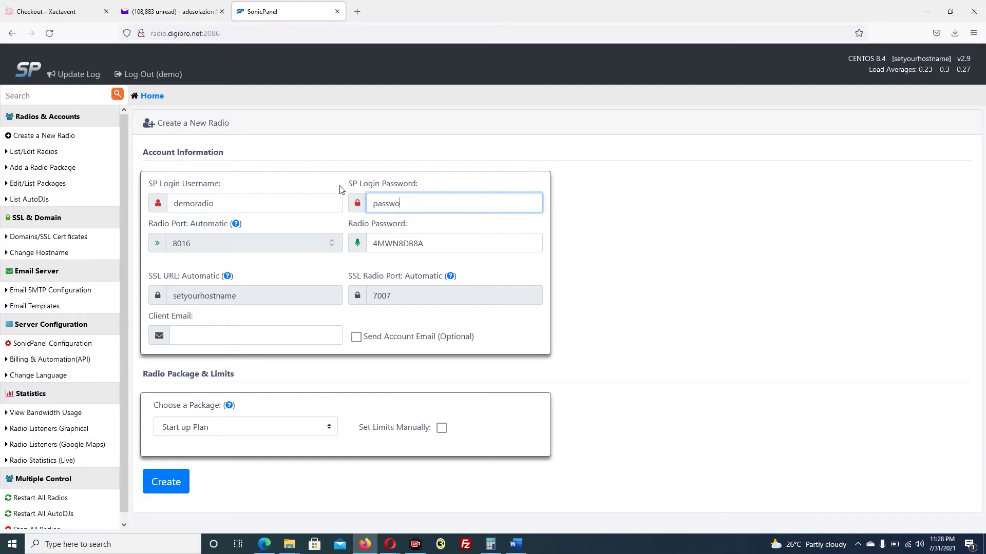
Step: Enter the customer's e-mail from the submission, keep Start up Plan, and submit the form
{"action": "left_click", "coordinate": [204, 336]}
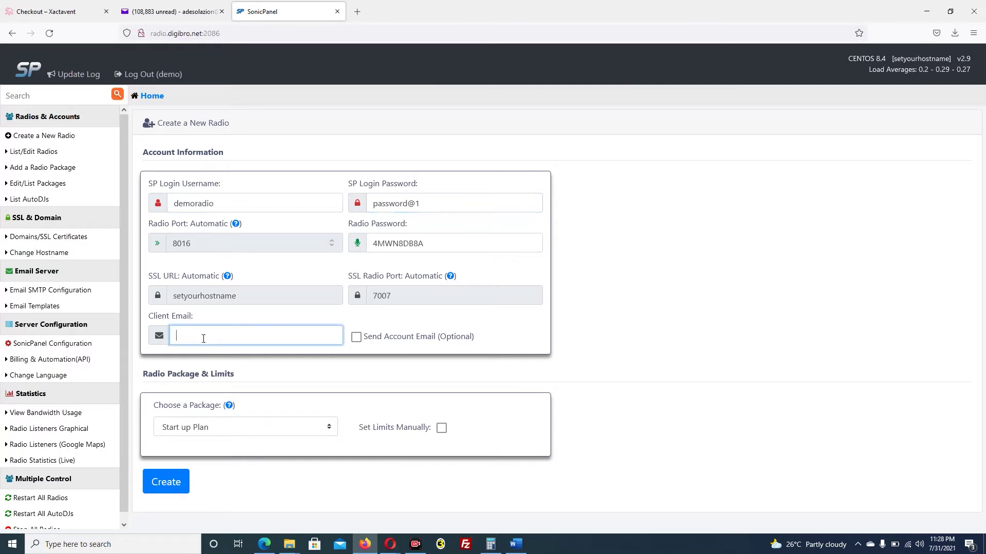
{"action": "left_click", "coordinate": [166, 10]}
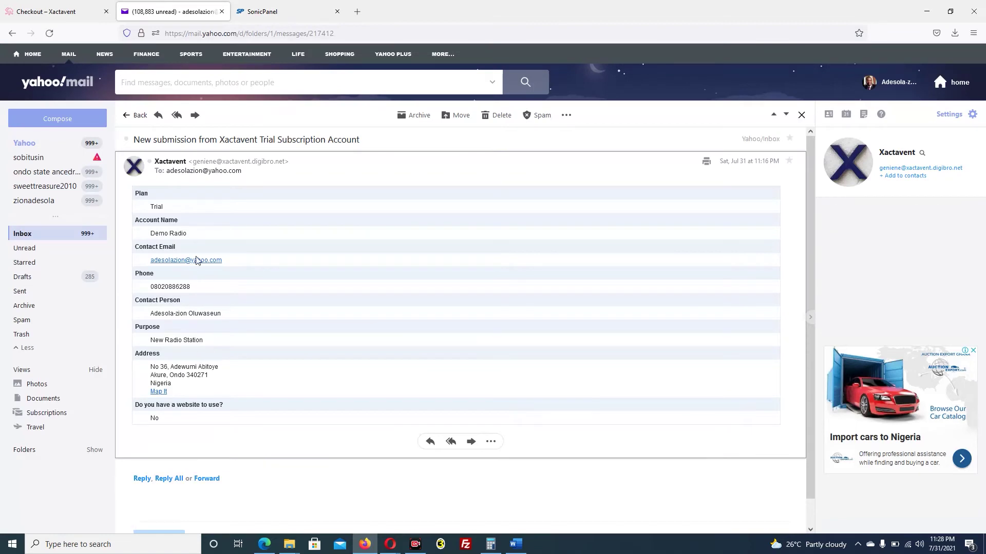
{"action": "left_click", "coordinate": [275, 5]}
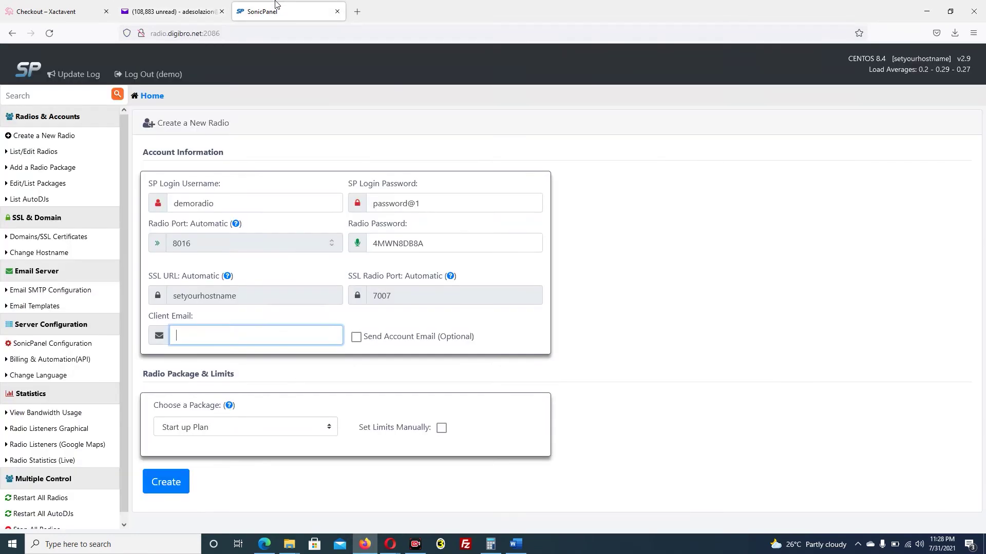
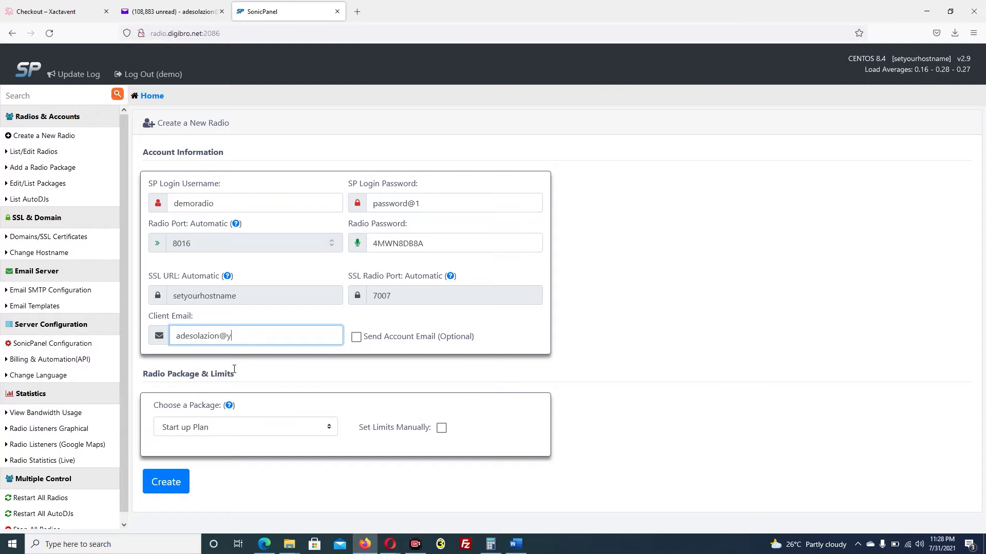
{"action": "left_click", "coordinate": [222, 435]}
{"action": "left_click", "coordinate": [222, 434]}
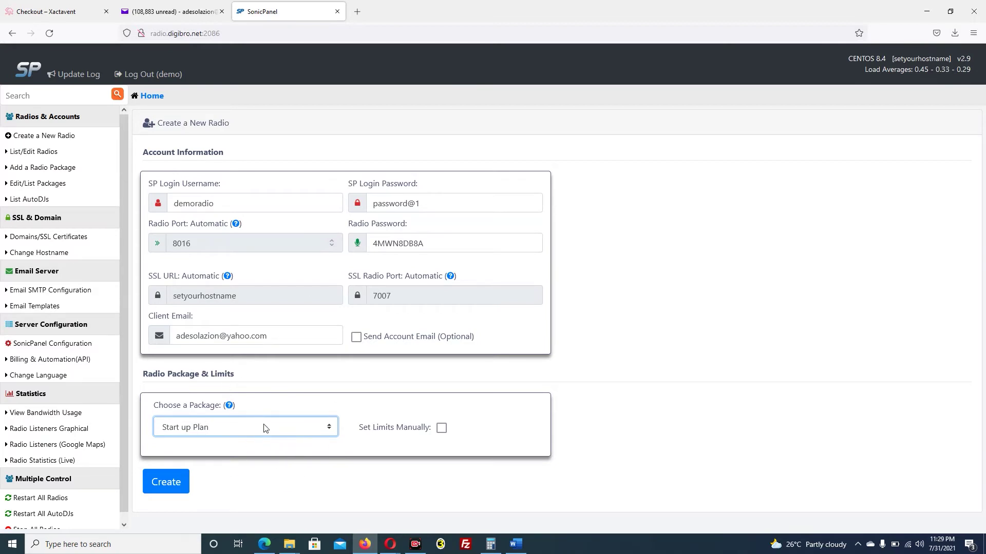
{"action": "left_click", "coordinate": [171, 481]}
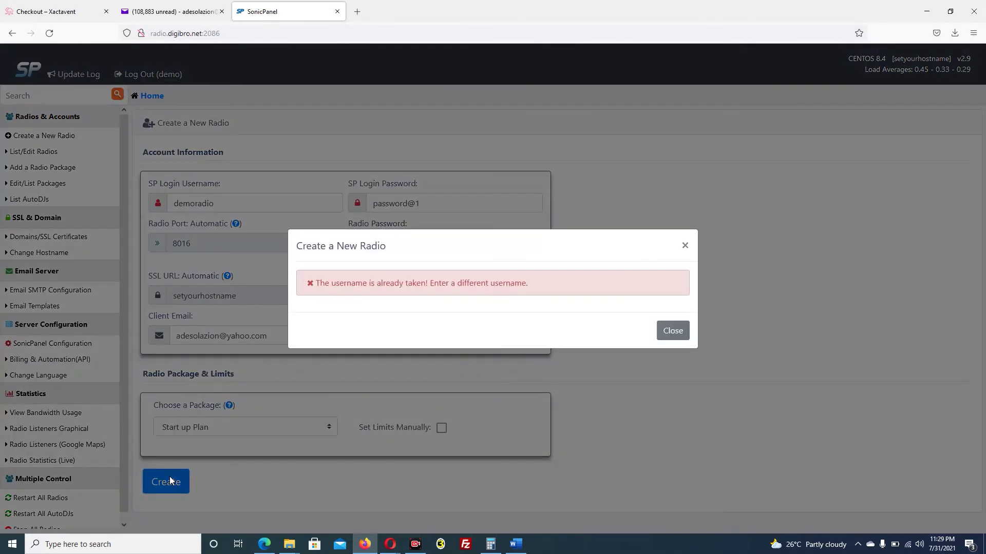
Step: Dismiss the username-taken error, reload the form, and enter a new username and the password
{"action": "left_click", "coordinate": [676, 332]}
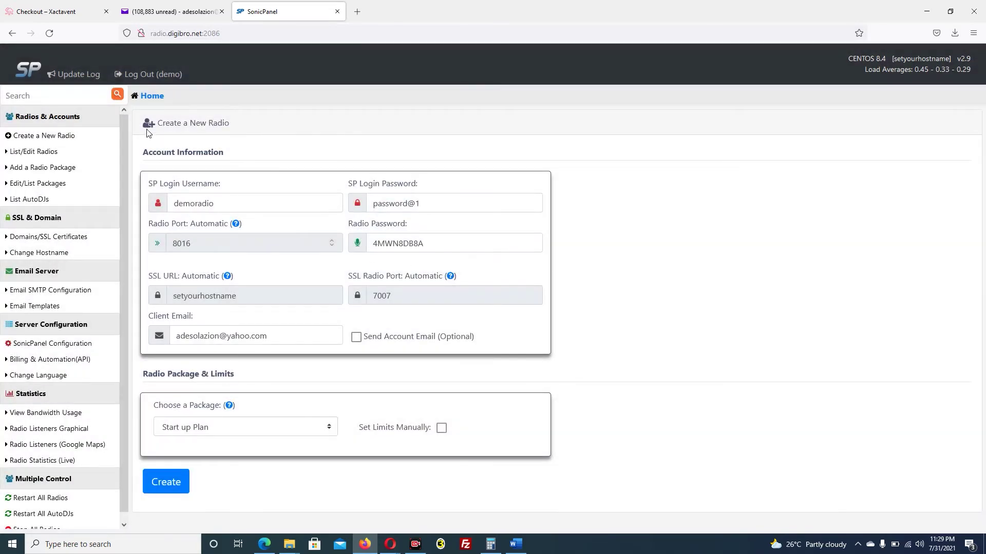
{"action": "left_click", "coordinate": [223, 199]}
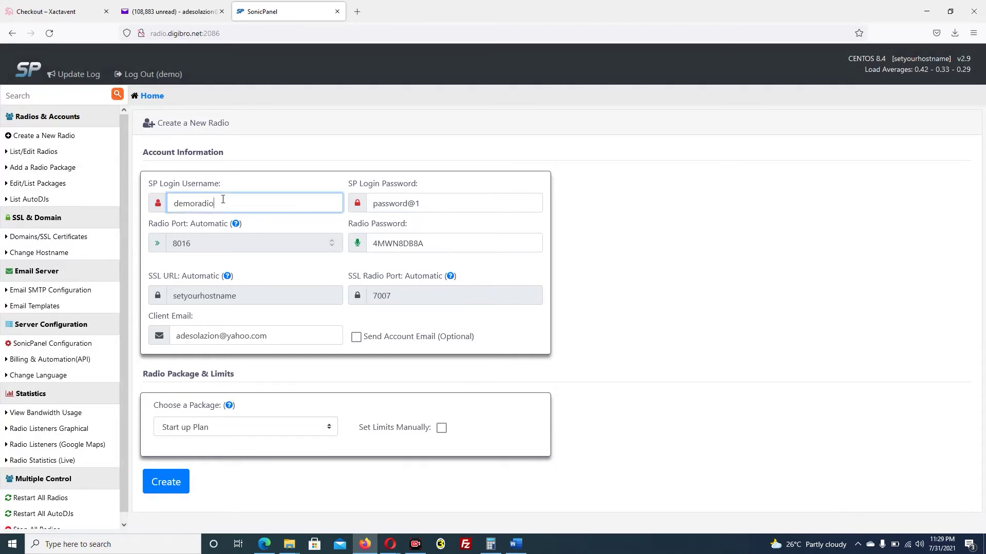
{"action": "key", "text": "F5"}
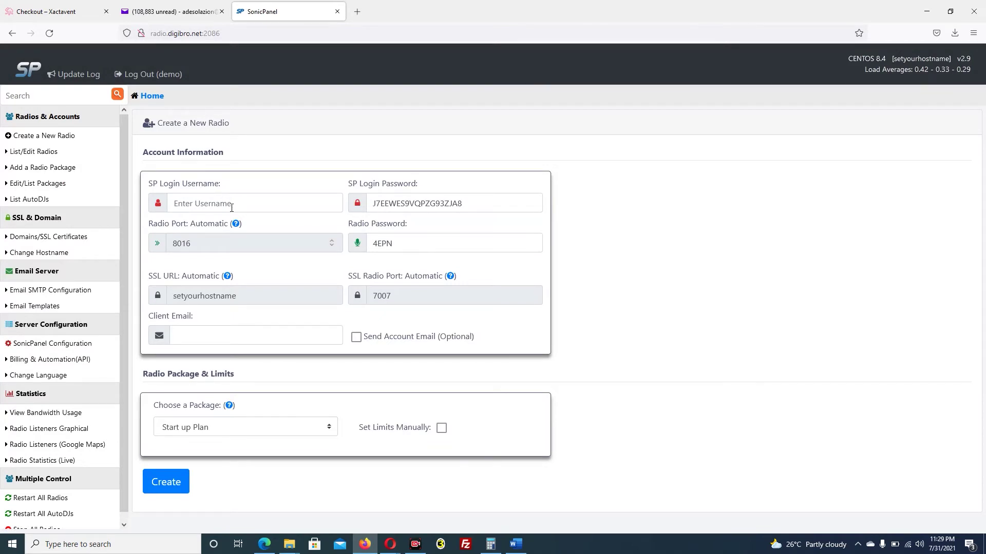
{"action": "left_click", "coordinate": [231, 205]}
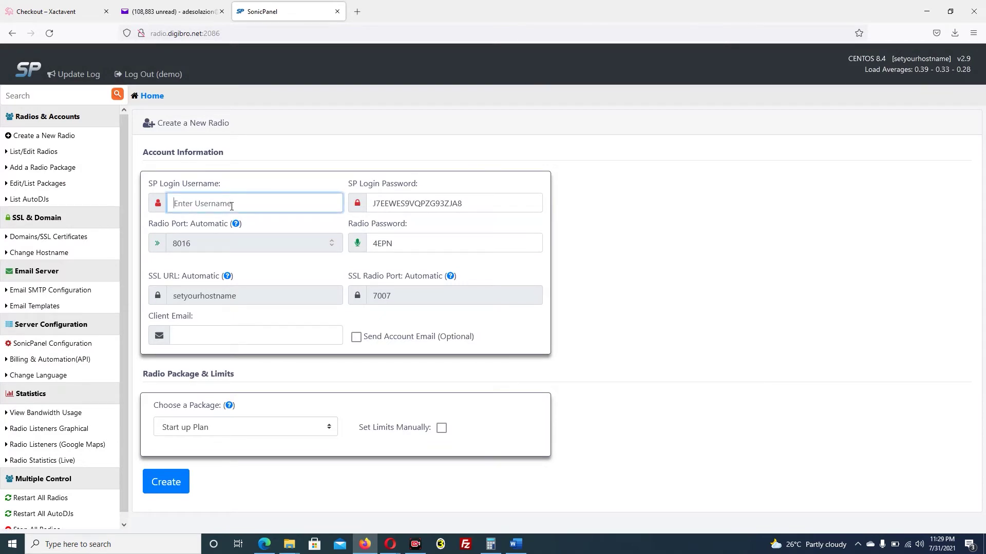
{"action": "type", "text": "demo"}
{"action": "type", "text": "r"}
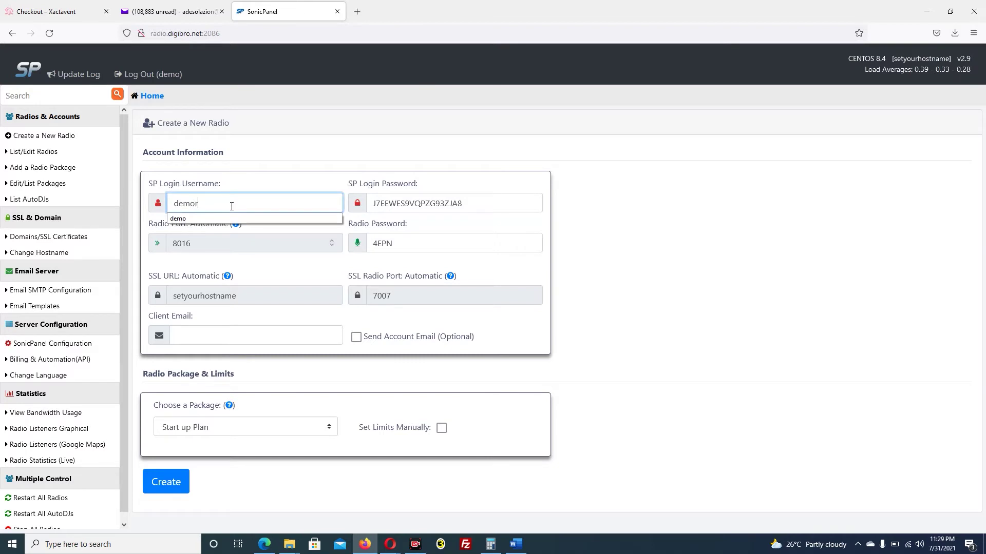
{"action": "type", "text": "adio1"}
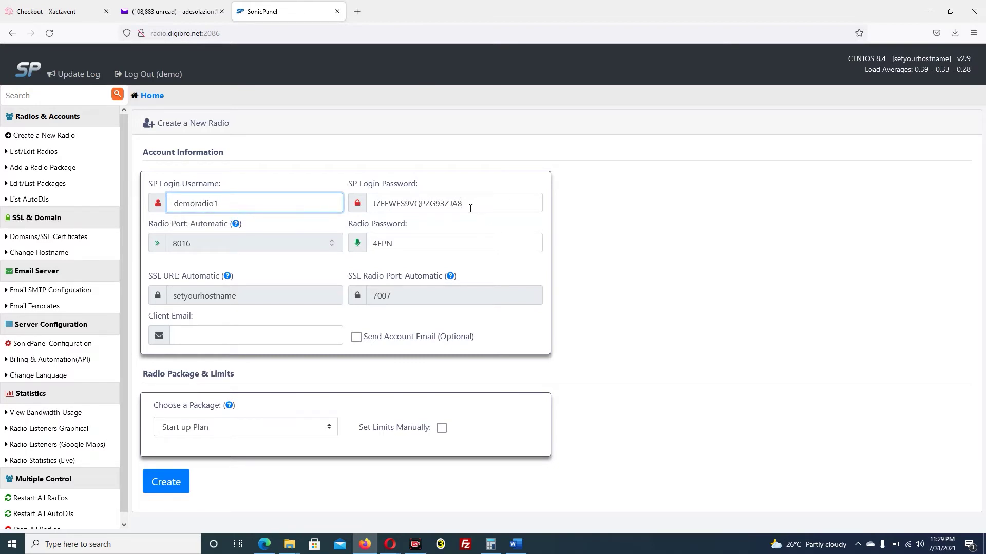
{"action": "key", "text": "Tab"}
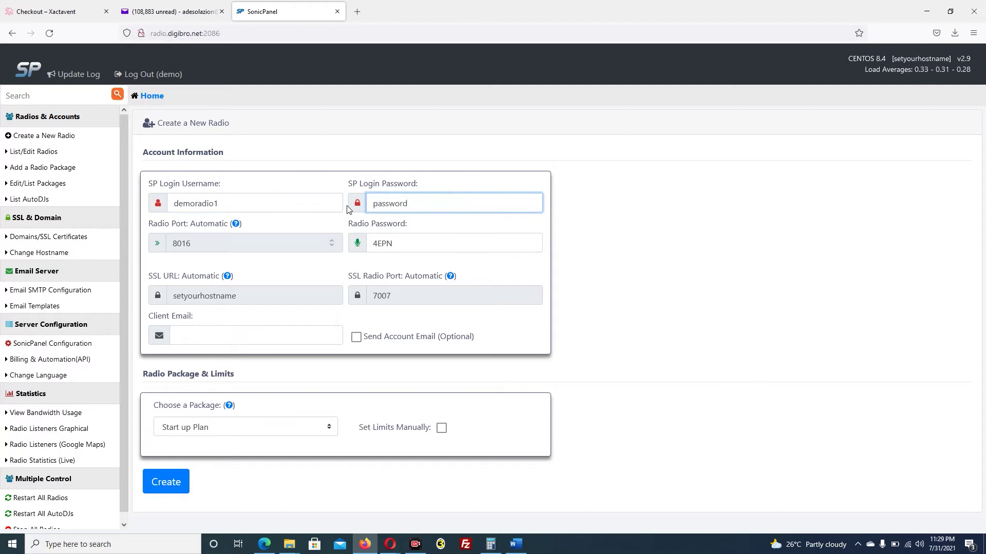
Step: Add the customer's e-mail, create the radio account, and close the success message
{"action": "left_click", "coordinate": [278, 334]}
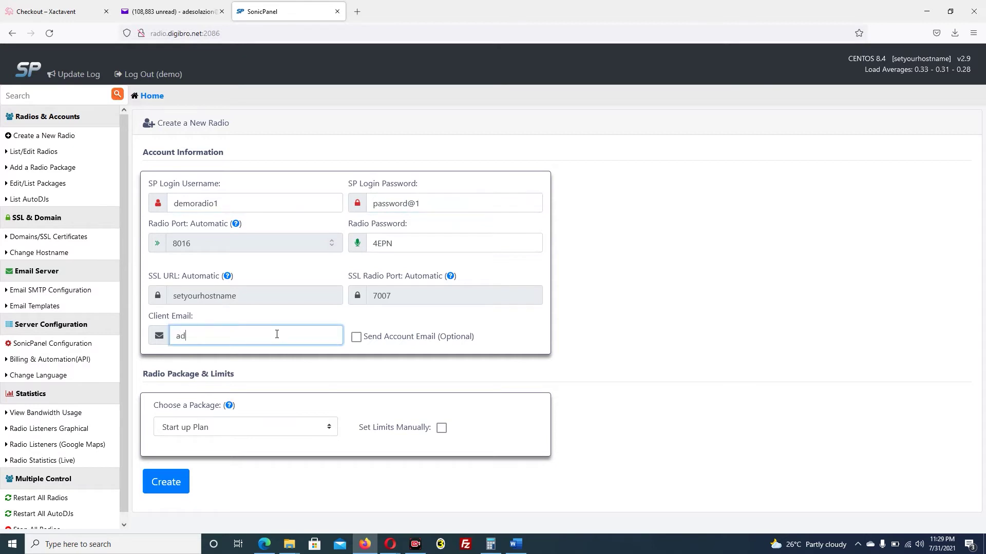
{"action": "left_click", "coordinate": [165, 482]}
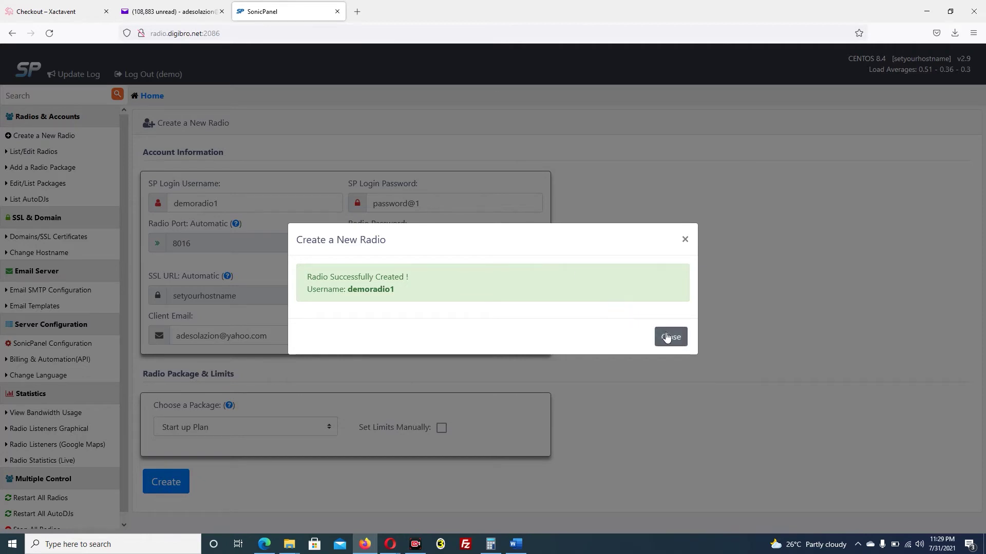
{"action": "left_click", "coordinate": [666, 338]}
{"action": "left_click", "coordinate": [516, 544]}
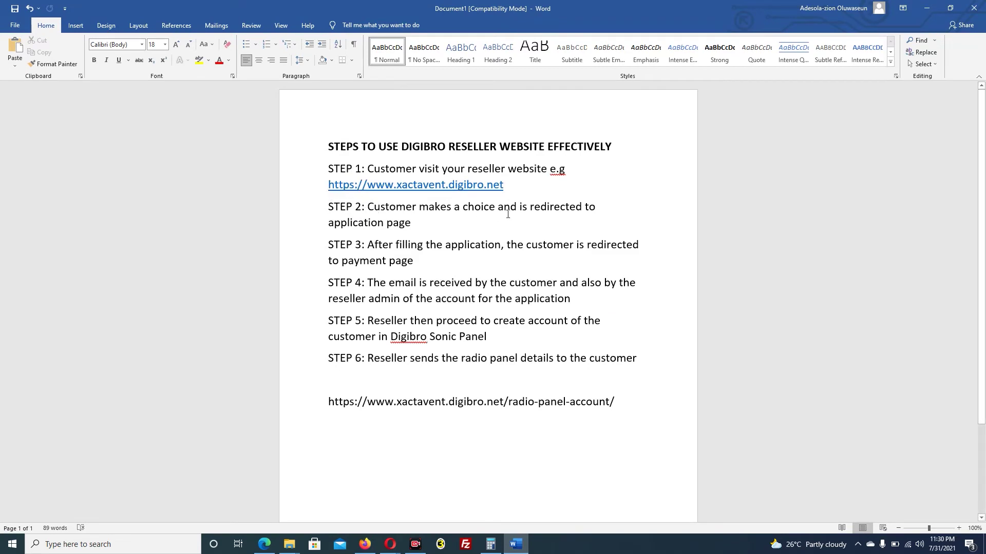
{"action": "left_click", "coordinate": [558, 219]}
{"action": "left_click_drag", "start_coordinate": [471, 387], "coordinate": [301, 403]}
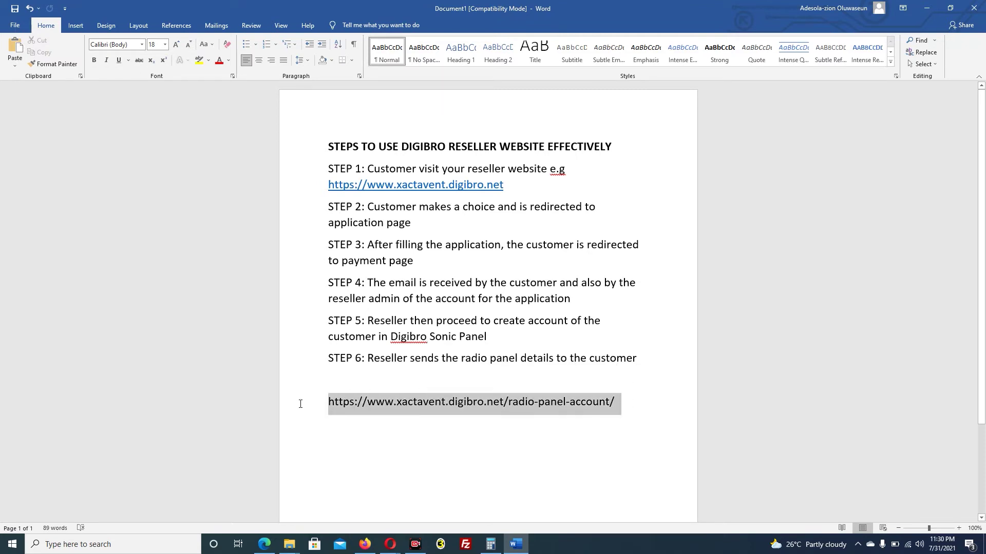
{"action": "key", "text": "ctrl+c"}
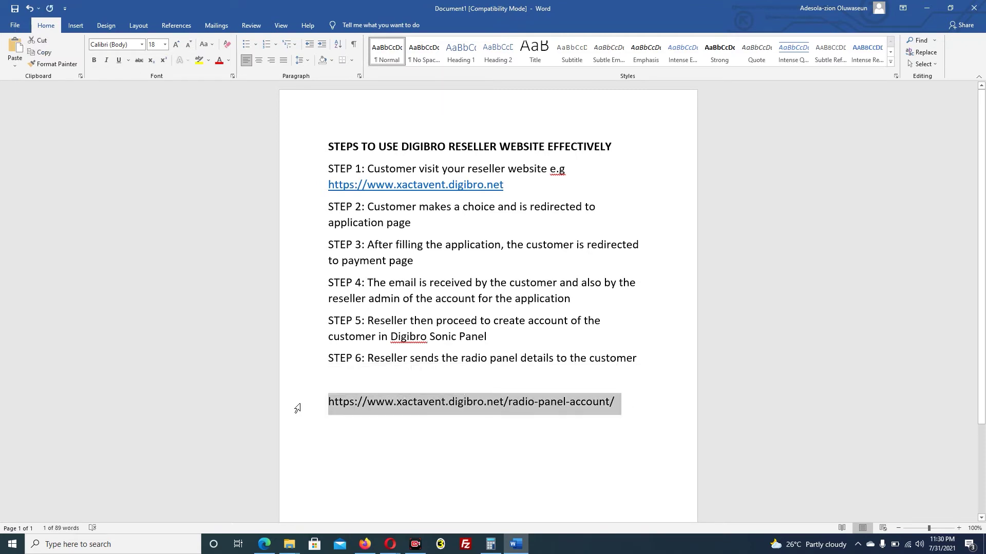
{"action": "left_click", "coordinate": [368, 546]}
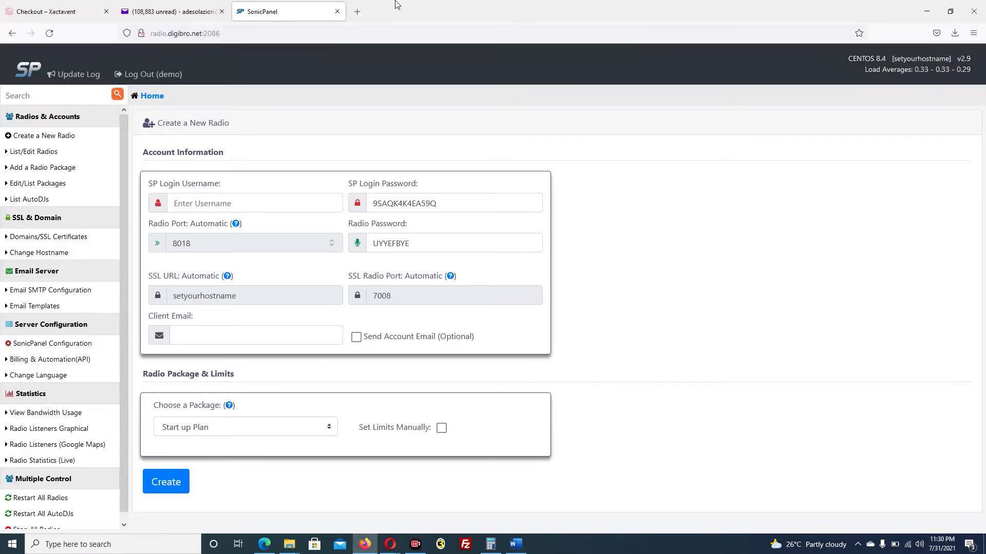
{"action": "left_click", "coordinate": [361, 13]}
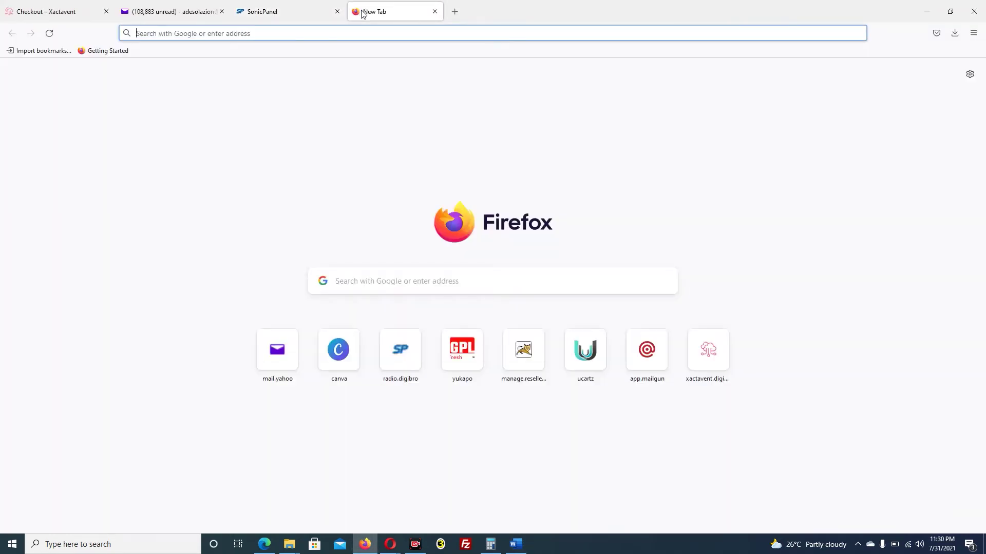
{"action": "left_click", "coordinate": [309, 34]}
{"action": "key", "text": "ctrl+v"}
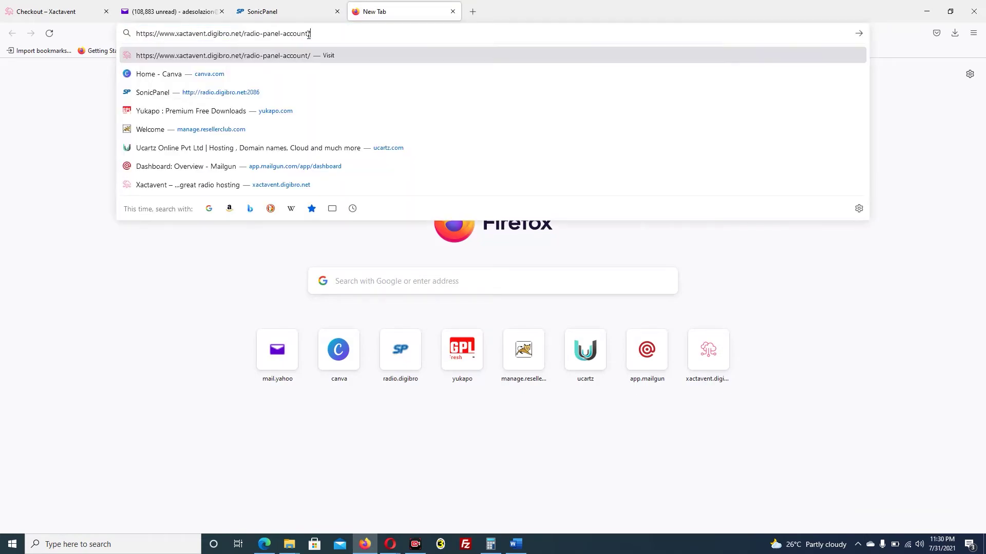
{"action": "key", "text": "Return"}
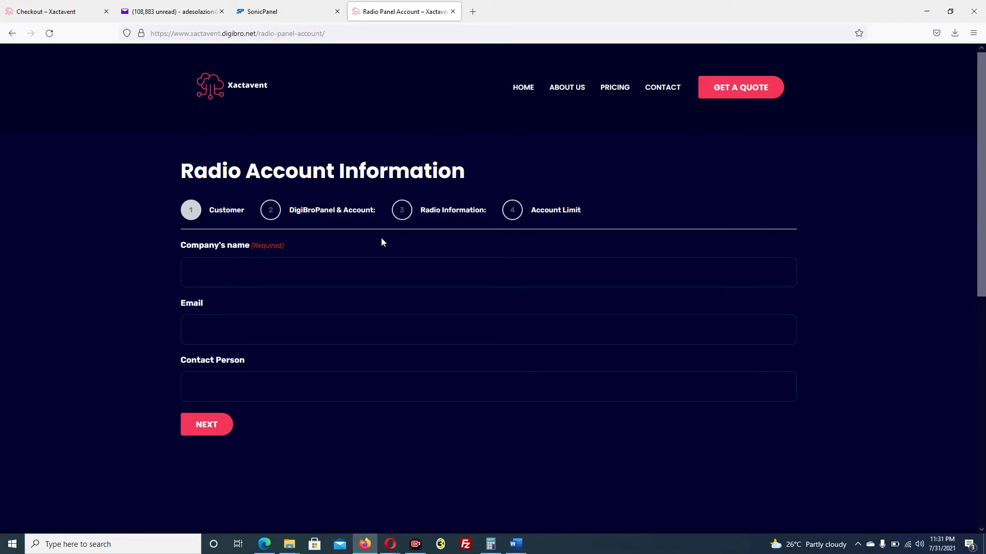
Step: Fill the Customer step with company Demo Radio, the customer's email and contact person name
{"action": "left_click", "coordinate": [261, 266]}
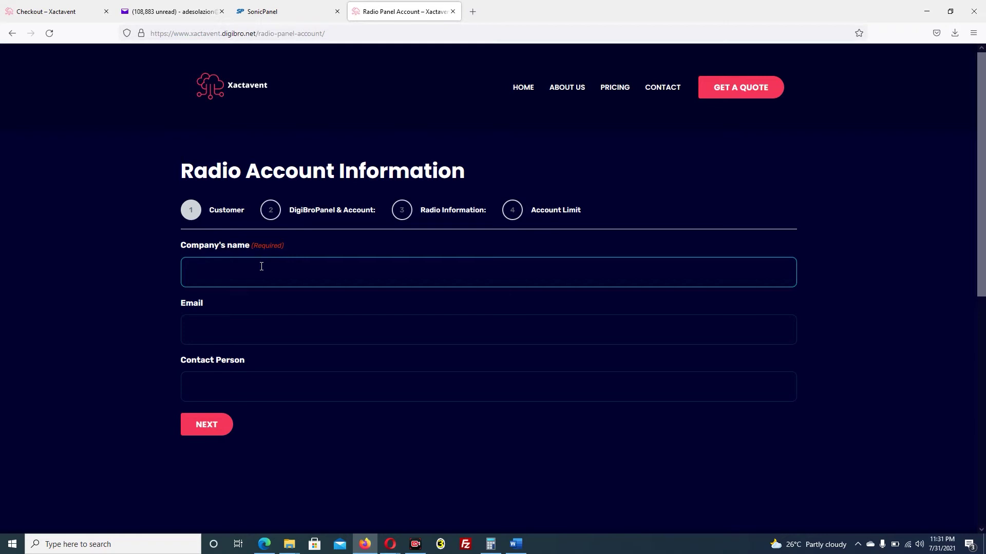
{"action": "type", "text": "Demo Radio"}
{"action": "left_click", "coordinate": [279, 323]}
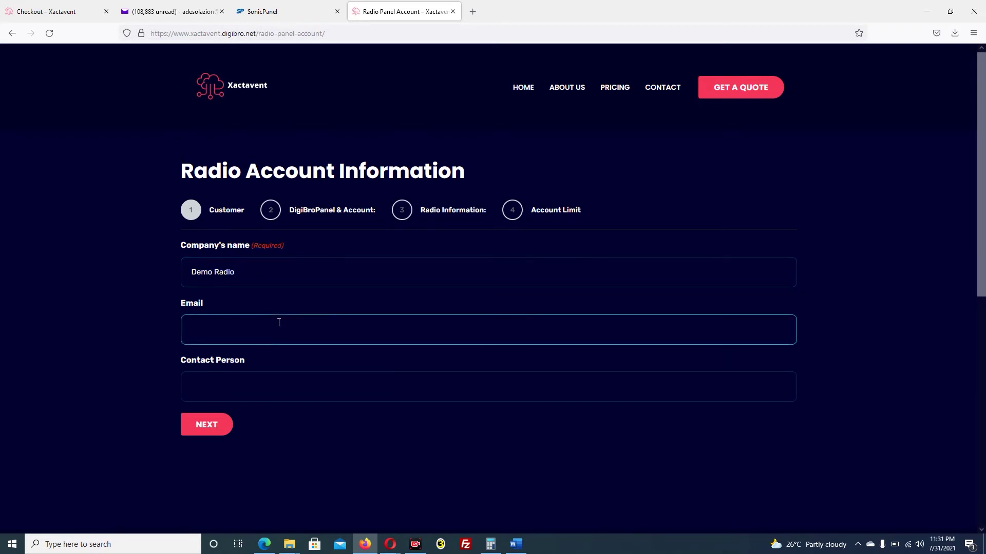
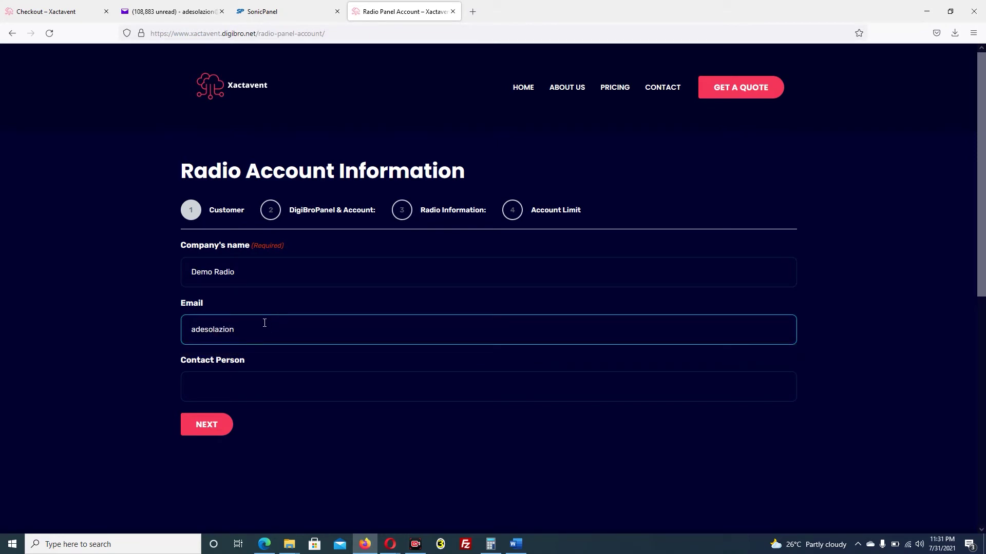
{"action": "left_click", "coordinate": [262, 389]}
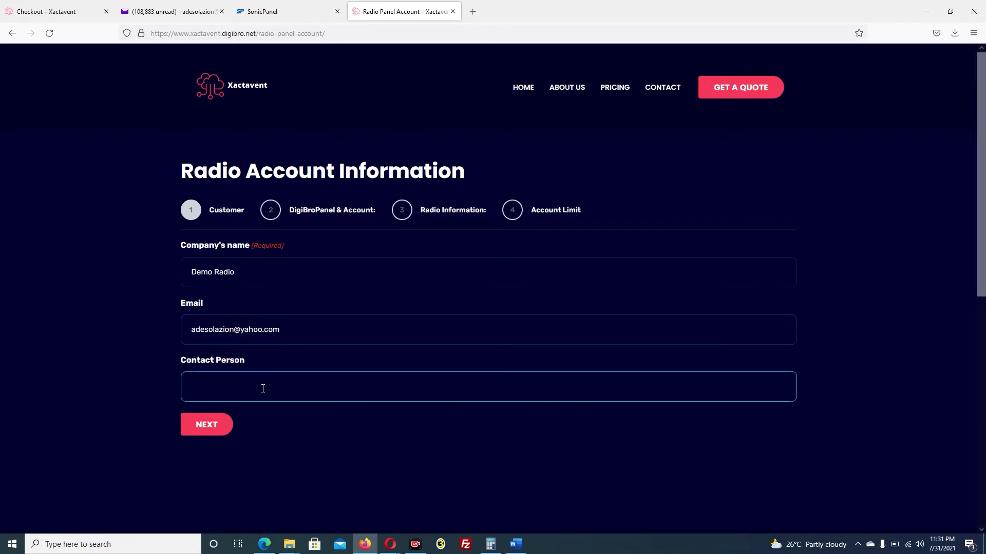
{"action": "left_click", "coordinate": [202, 431]}
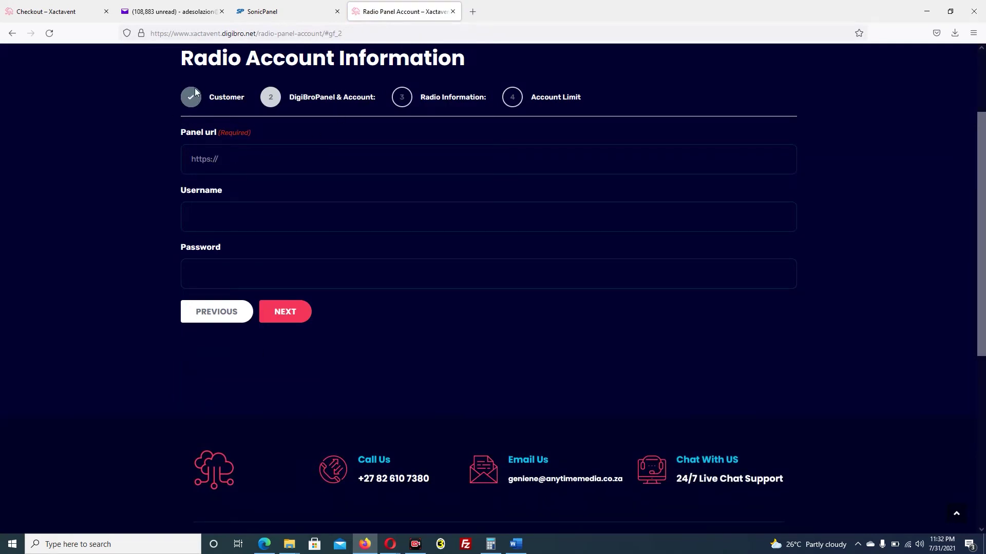
{"action": "left_click", "coordinate": [240, 161]}
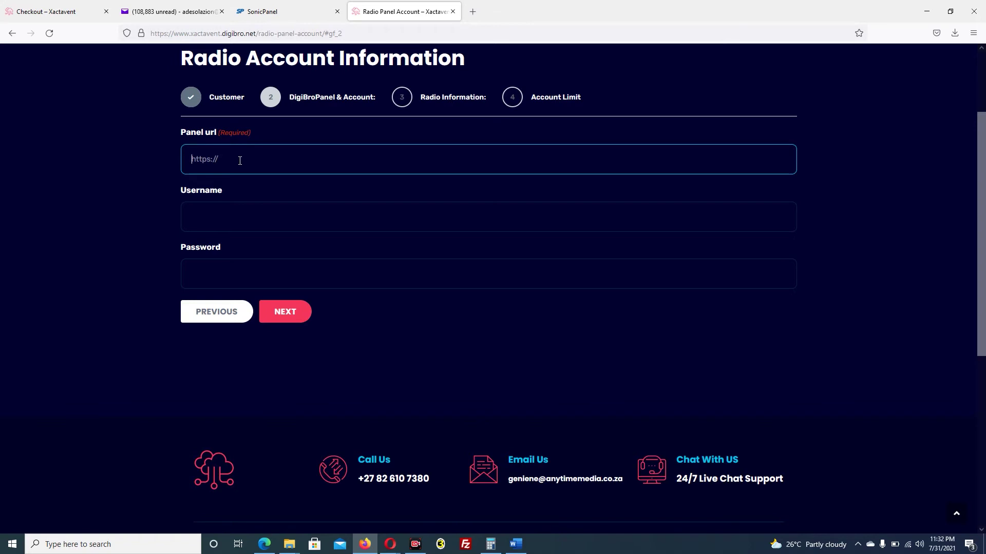
{"action": "type", "text": "http"}
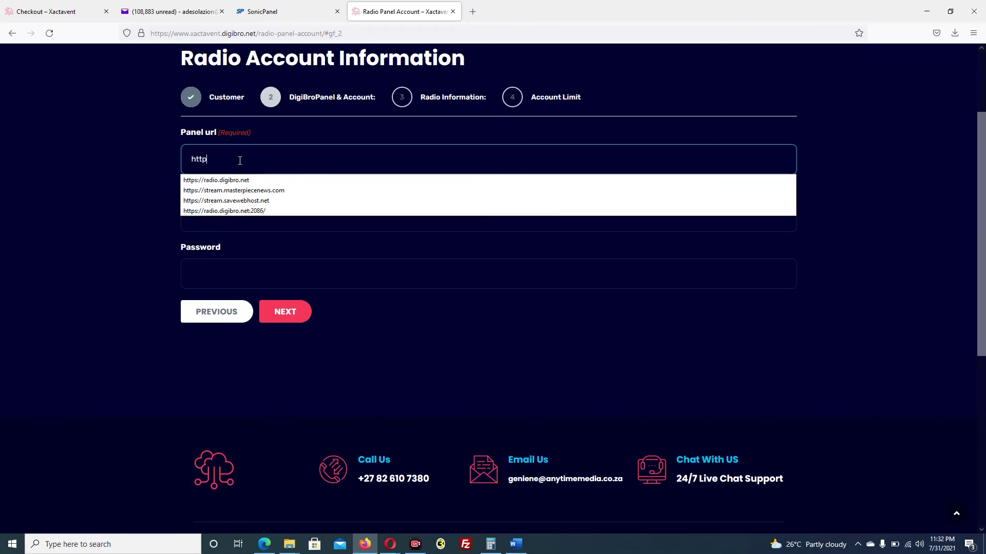
{"action": "type", "text": "s://radi"}
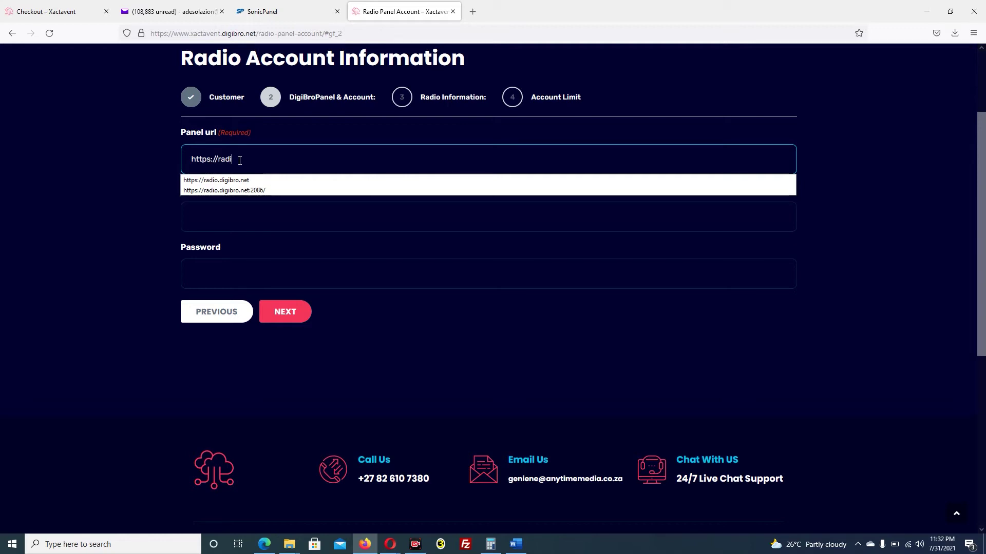
{"action": "type", "text": "o.digibro.net"}
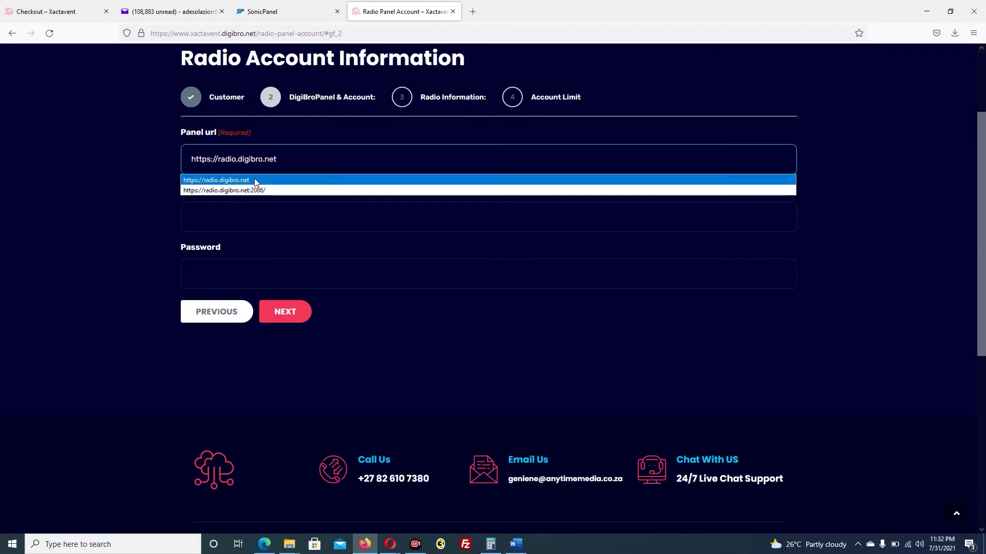
{"action": "left_click", "coordinate": [254, 178]}
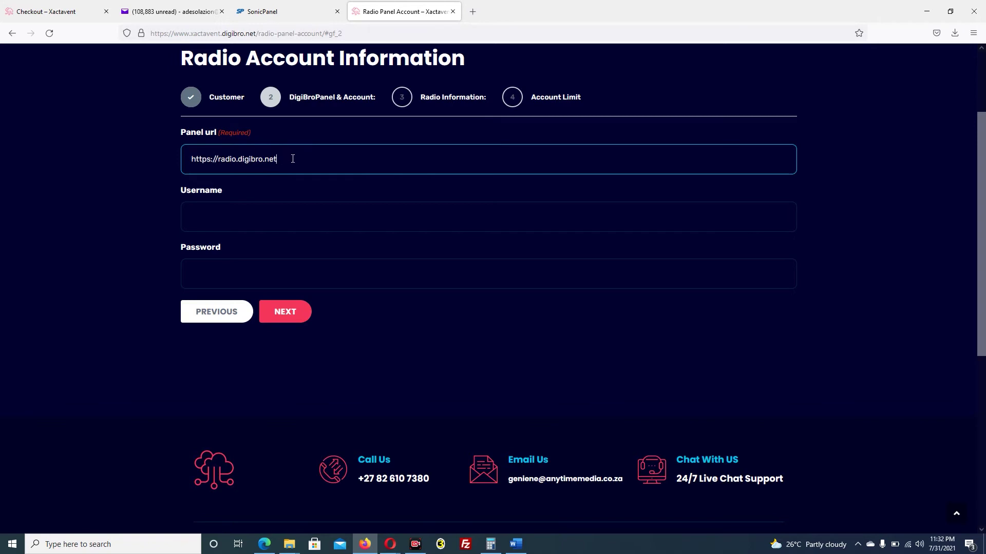
Step: Navigate the SonicPanel admin sidebar through Configuration and Email SMTP to Domains/SSL Certificates
{"action": "left_click", "coordinate": [271, 11]}
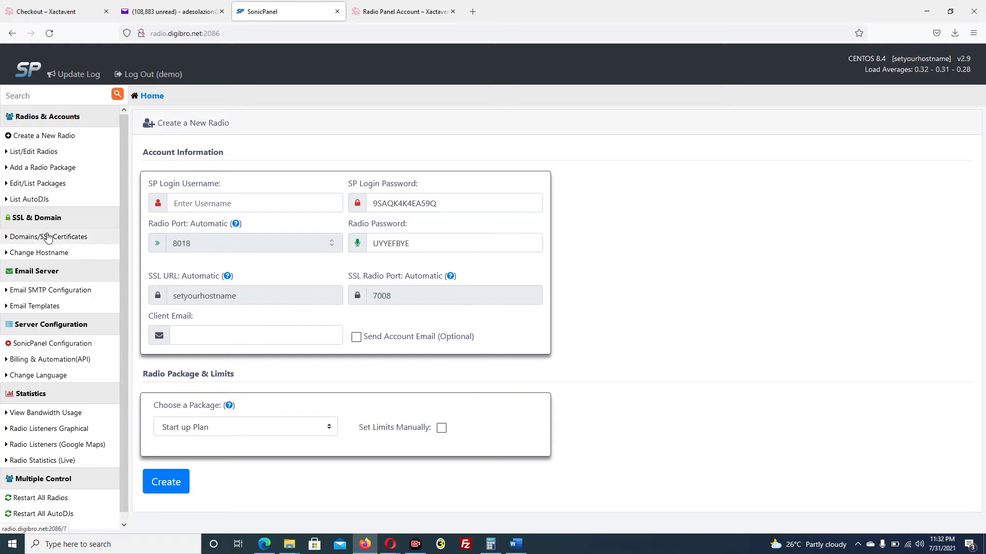
{"action": "left_click", "coordinate": [48, 237]}
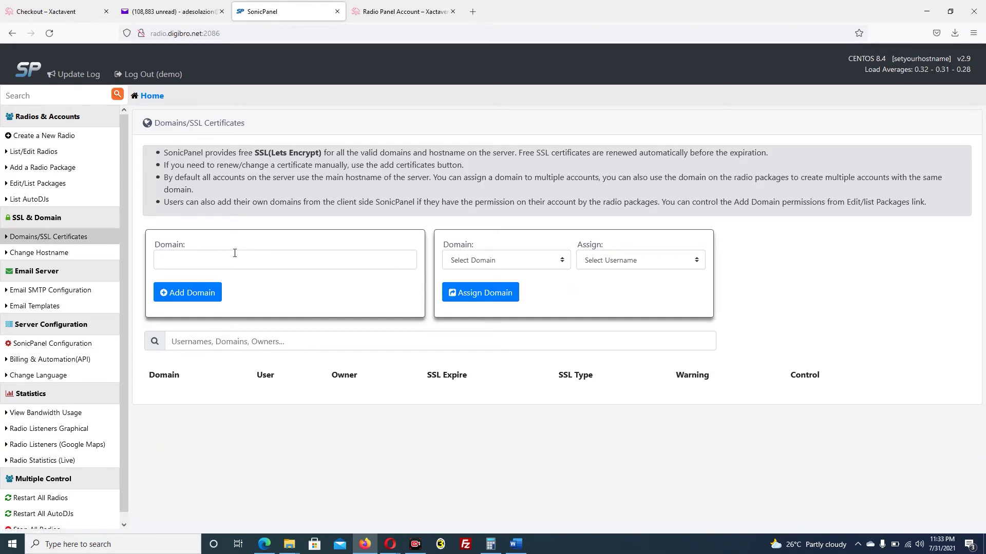
{"action": "left_click", "coordinate": [64, 344]}
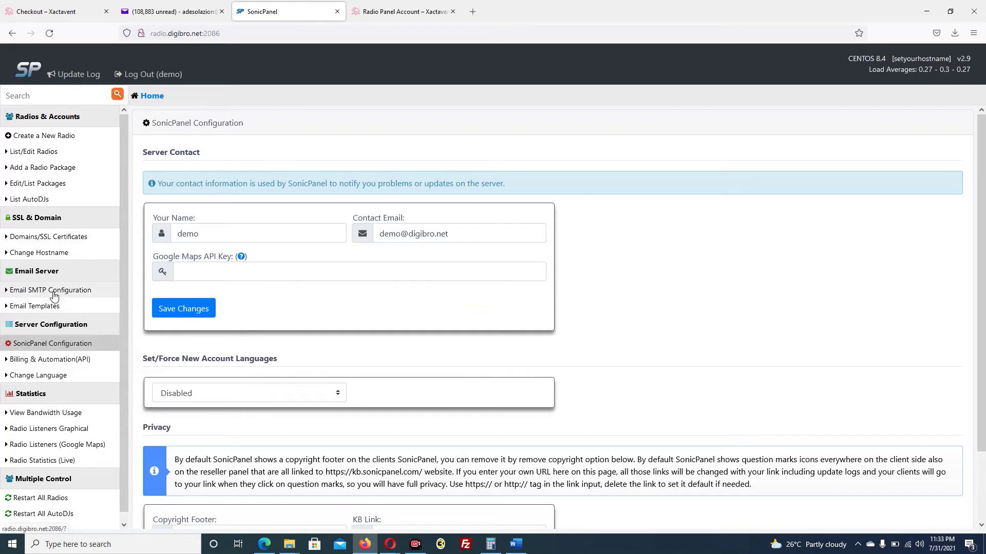
{"action": "left_click", "coordinate": [54, 292]}
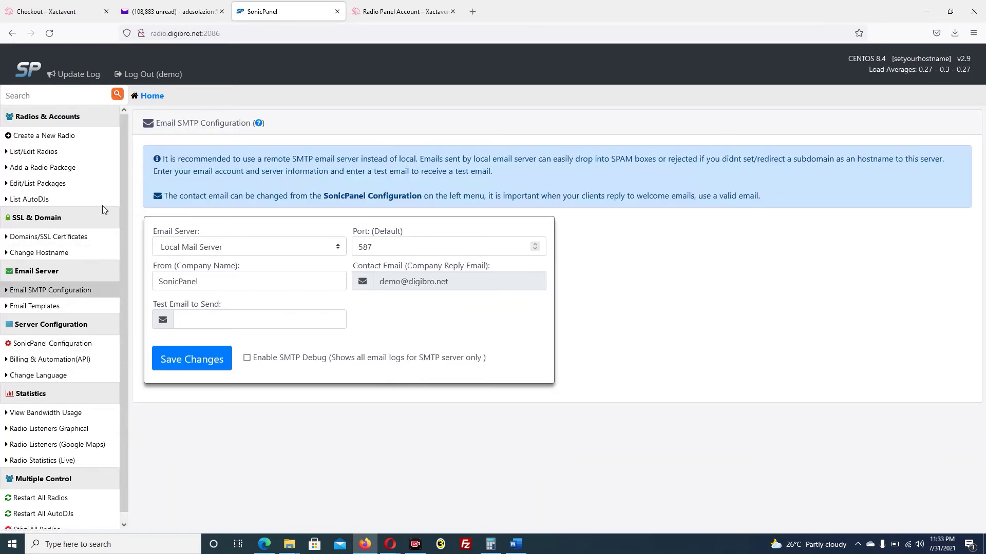
{"action": "left_click", "coordinate": [60, 243]}
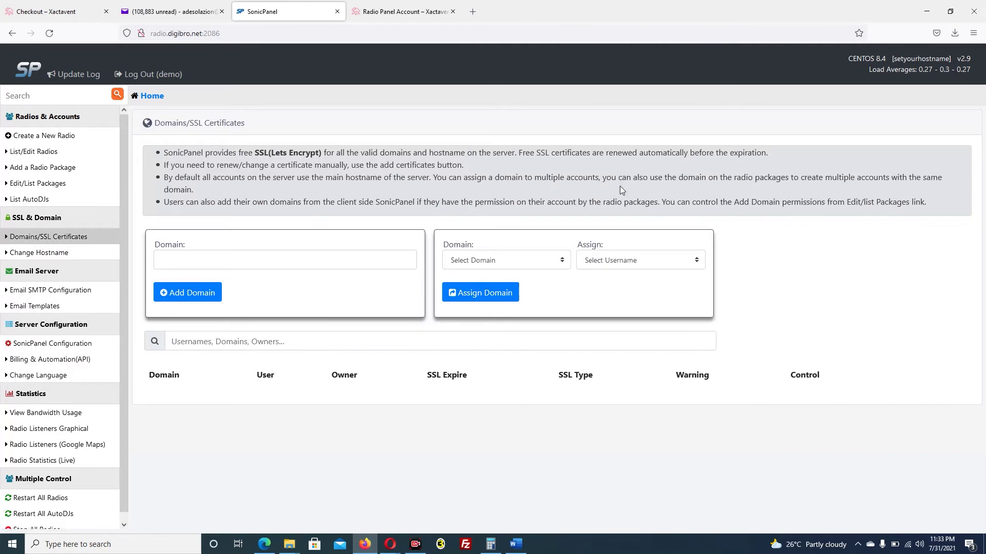
Step: Highlight server IP 178.32.217.120 on Change Hostname, then open List/Edit Radios showing demoradio1
{"action": "left_click", "coordinate": [68, 257]}
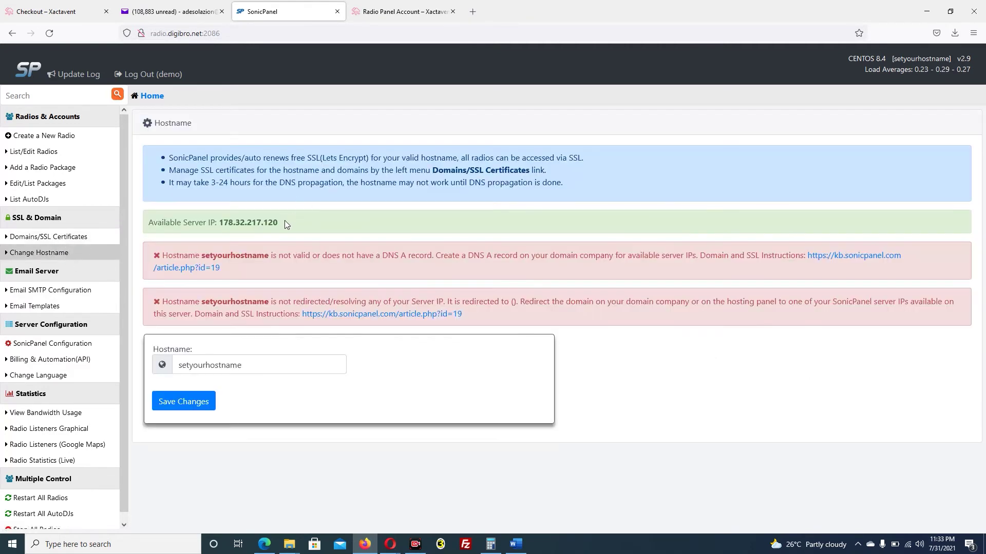
{"action": "left_click_drag", "start_coordinate": [284, 221], "coordinate": [220, 226]}
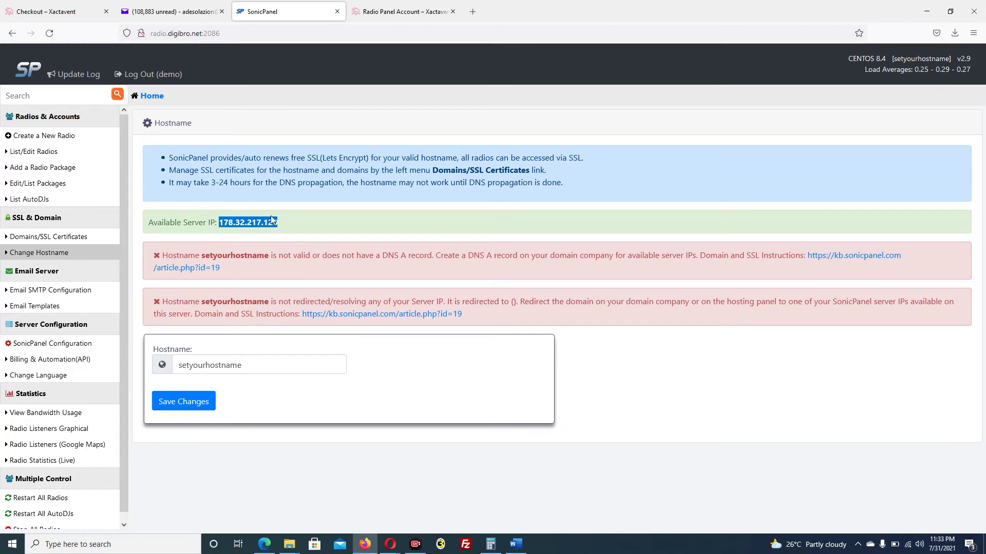
{"action": "left_click", "coordinate": [393, 11]}
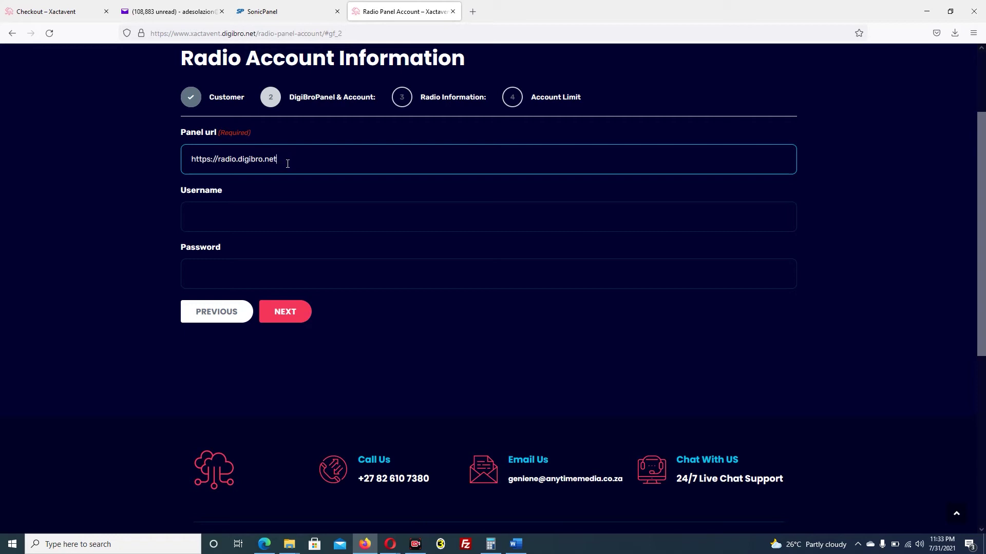
{"action": "left_click", "coordinate": [261, 211]}
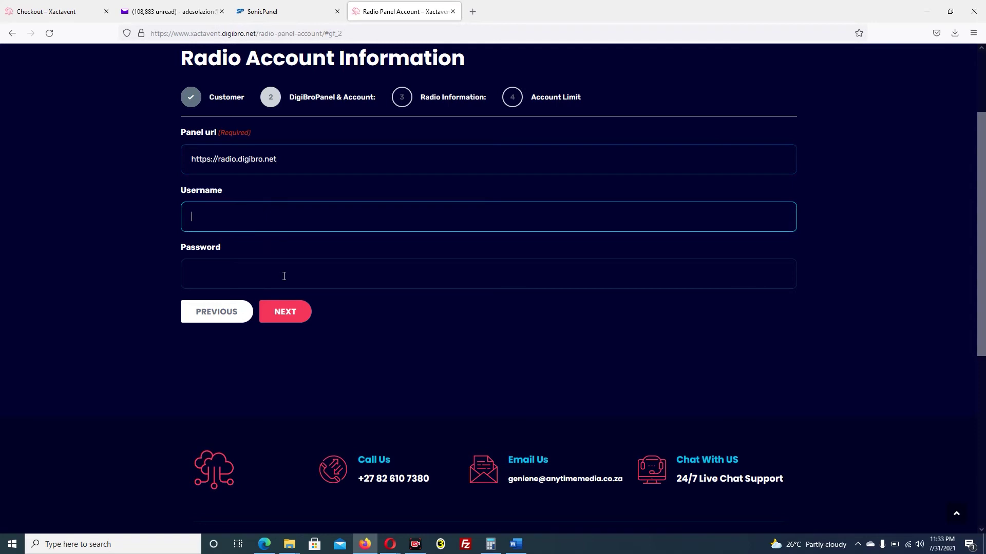
{"action": "left_click", "coordinate": [285, 7]}
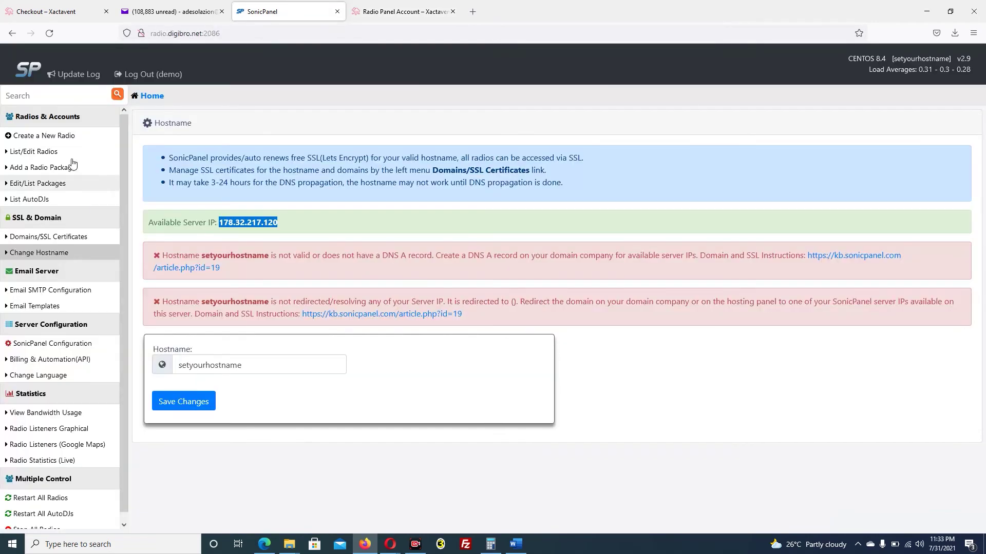
{"action": "left_click", "coordinate": [48, 153]}
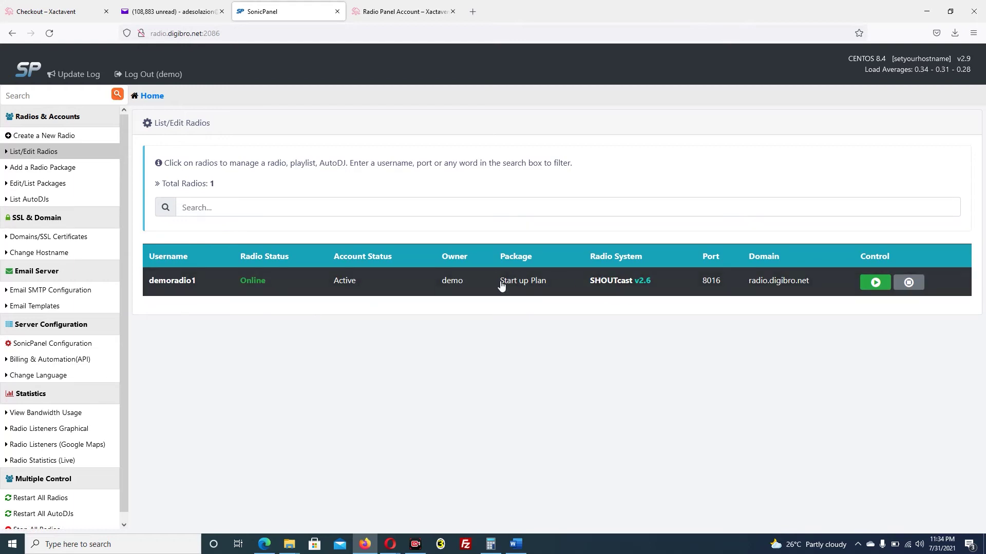
Step: Open demoradio1's edit dialog, review its Manage Radio and Account tabs, and open its client login
{"action": "left_click", "coordinate": [391, 291]}
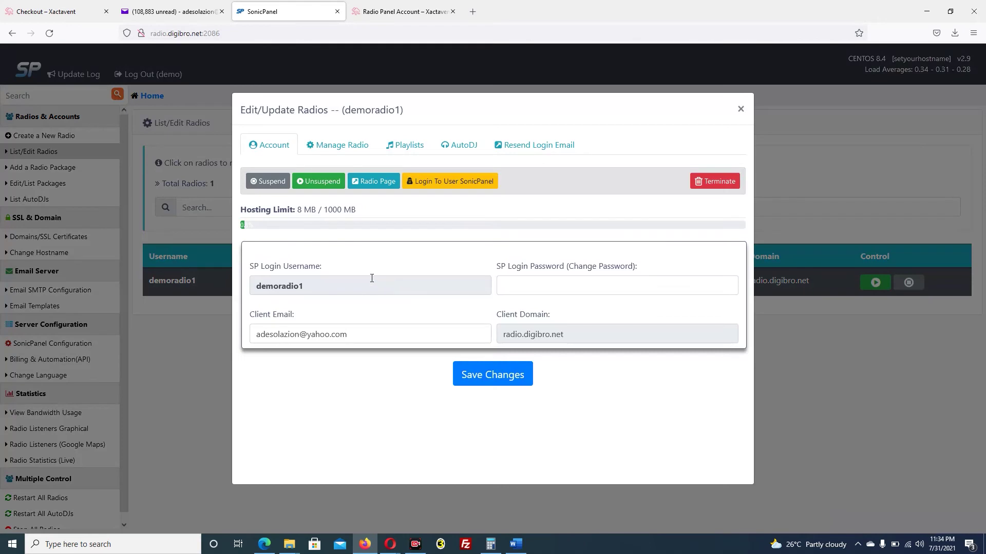
{"action": "left_click", "coordinate": [337, 149]}
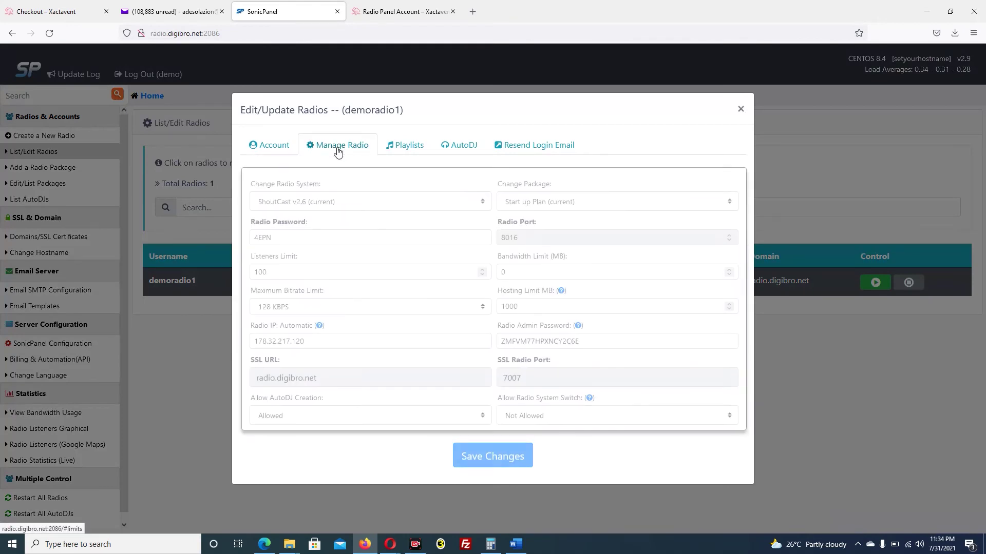
{"action": "left_click", "coordinate": [267, 149]}
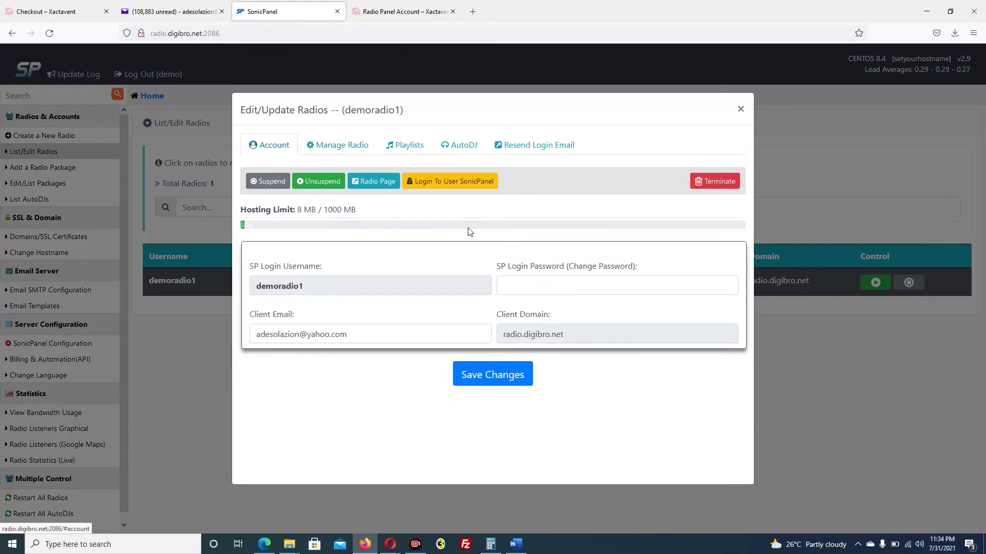
{"action": "left_click", "coordinate": [454, 182]}
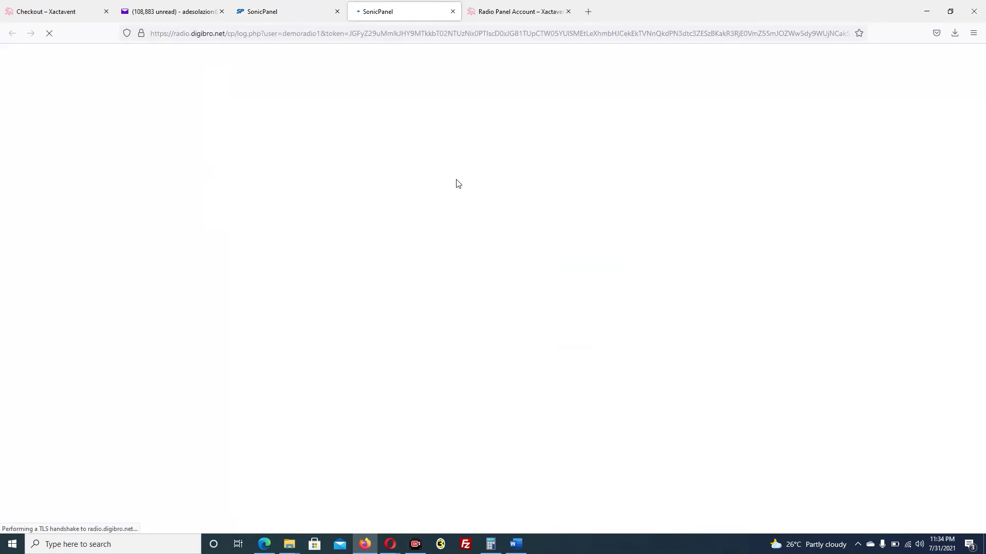
{"action": "left_click", "coordinate": [288, 8]}
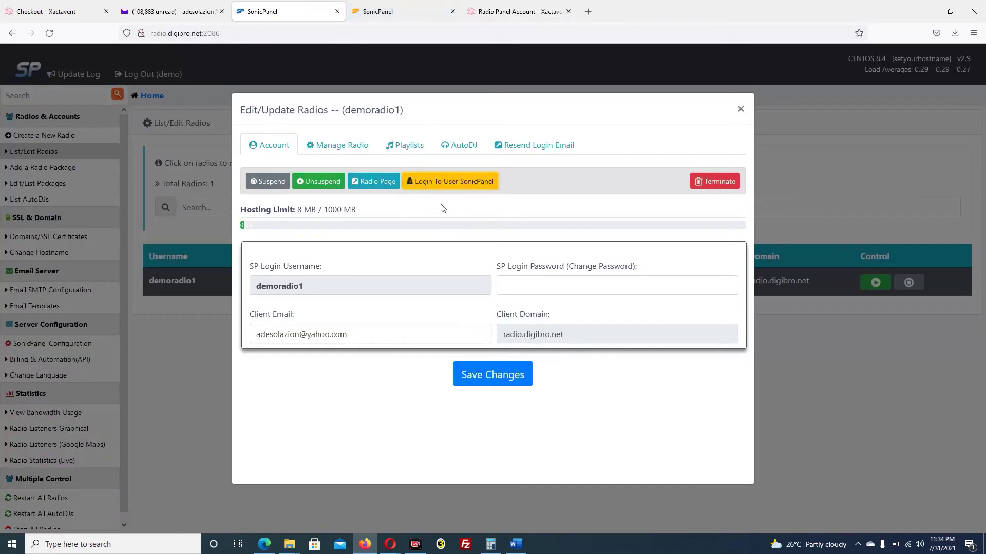
{"action": "left_click", "coordinate": [389, 8]}
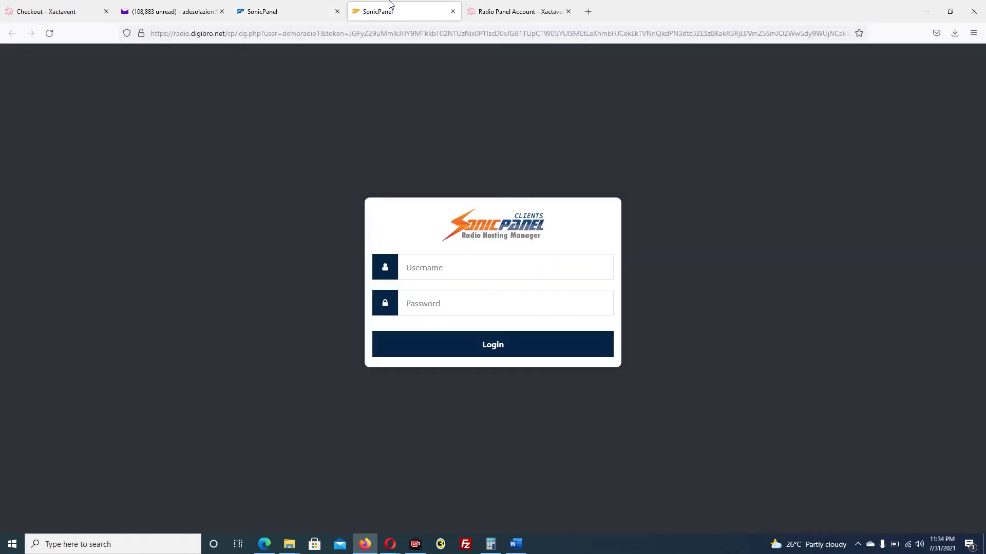
Step: Log in to the client panel as demoradio1 with its password and save the login
{"action": "left_click", "coordinate": [477, 267]}
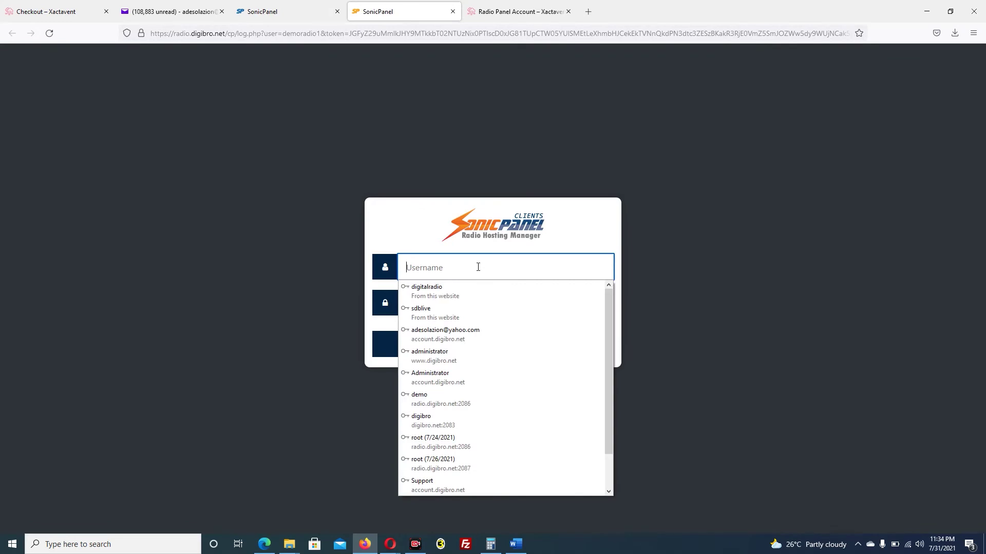
{"action": "type", "text": "demo"}
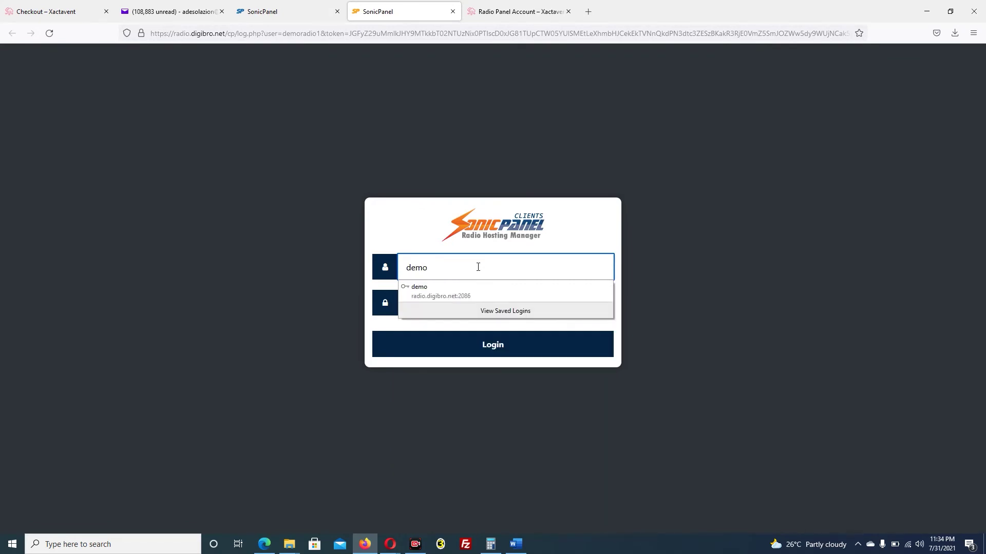
{"action": "type", "text": "radio1"}
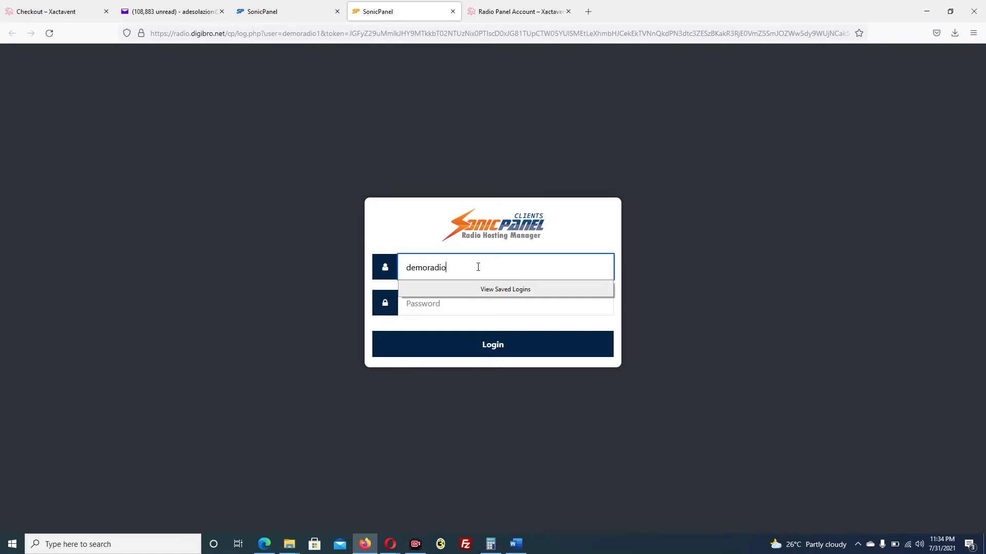
{"action": "left_click", "coordinate": [447, 305]}
{"action": "type", "text": "*********"}
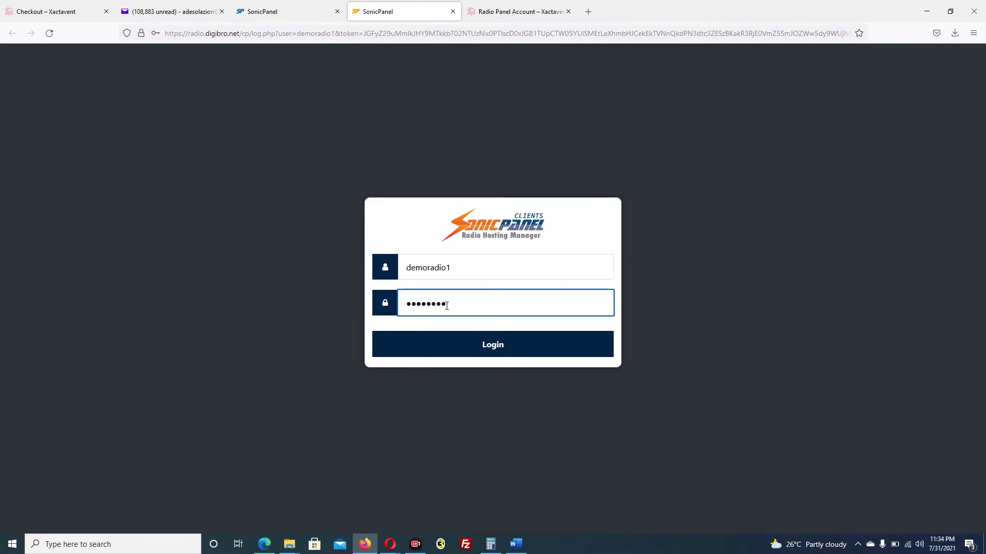
{"action": "type", "text": "**"}
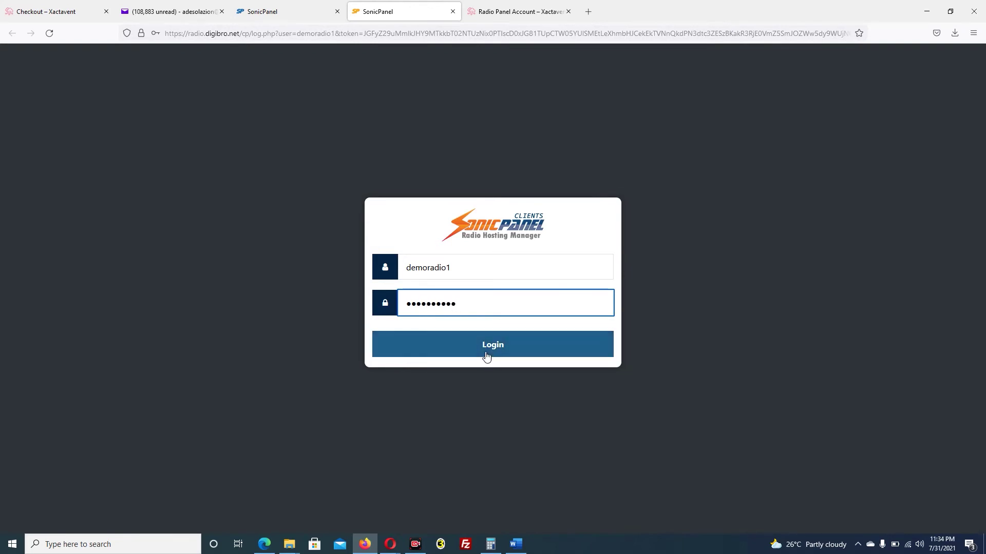
{"action": "left_click", "coordinate": [485, 350]}
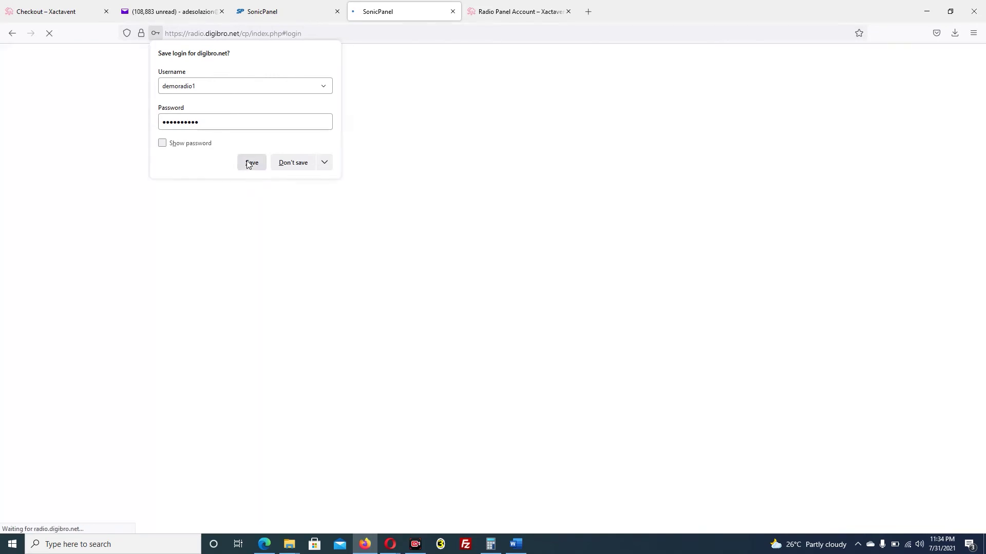
{"action": "left_click", "coordinate": [247, 160]}
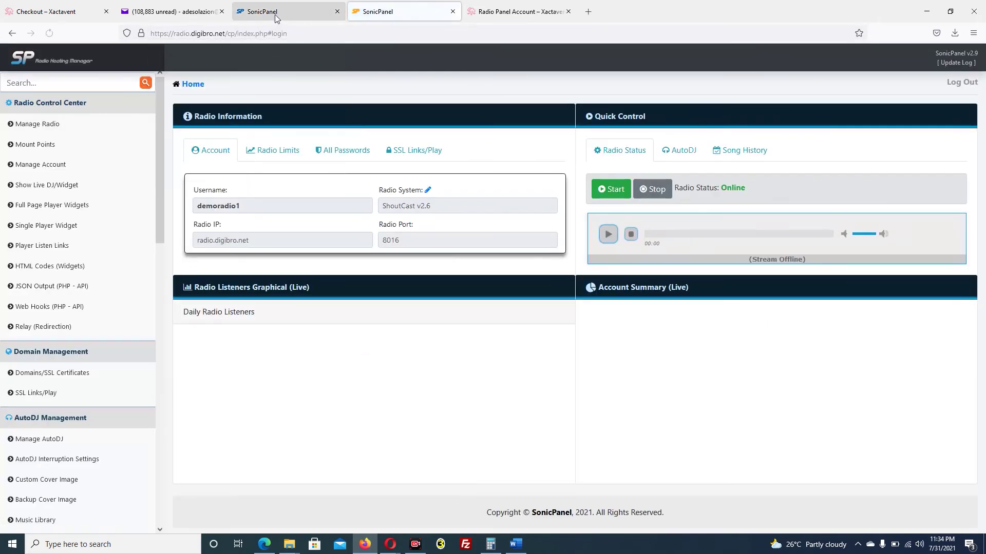
Step: Copy the demoradio1 username from the client panel's Manage Radio Account tab back to the form
{"action": "left_click", "coordinate": [278, 11]}
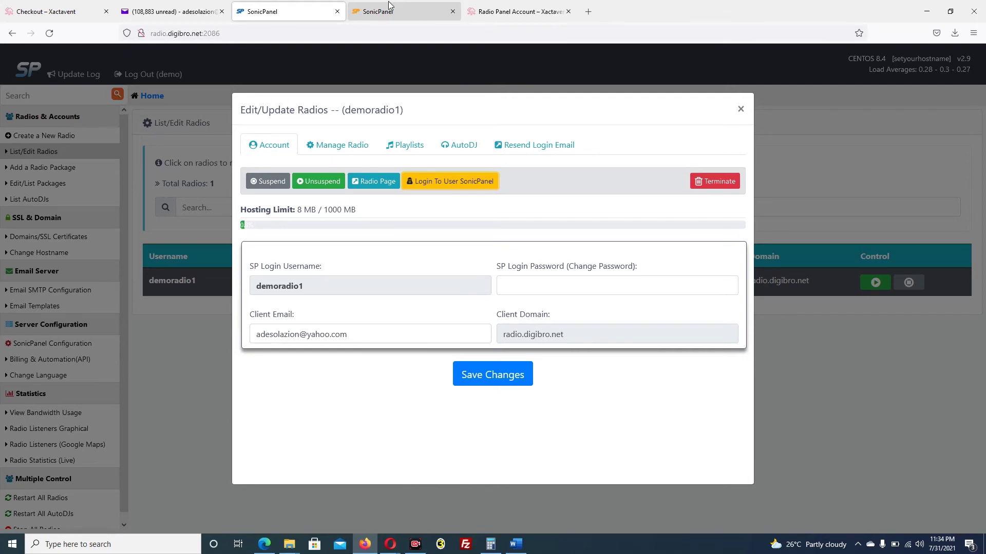
{"action": "left_click", "coordinate": [389, 4]}
{"action": "left_click", "coordinate": [29, 127]}
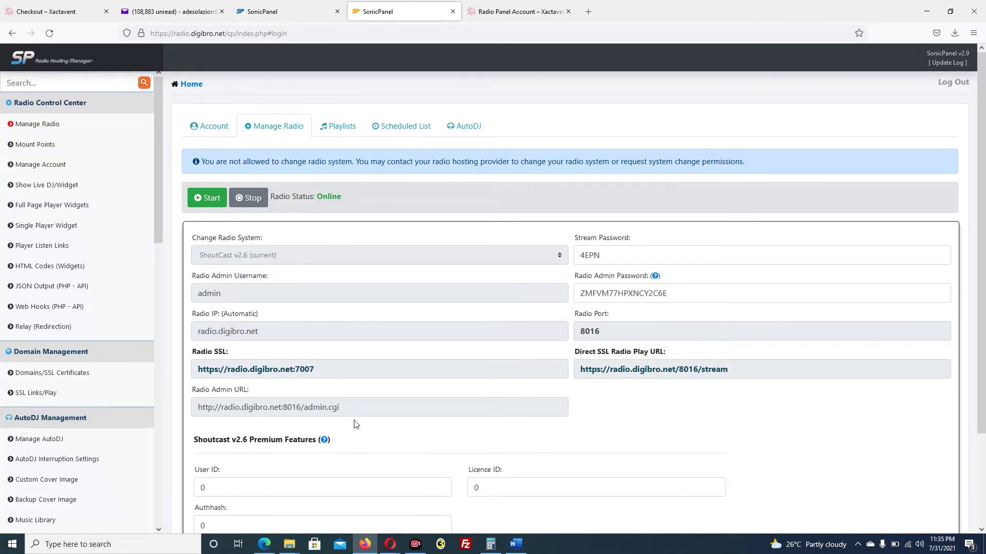
{"action": "left_click", "coordinate": [226, 133]}
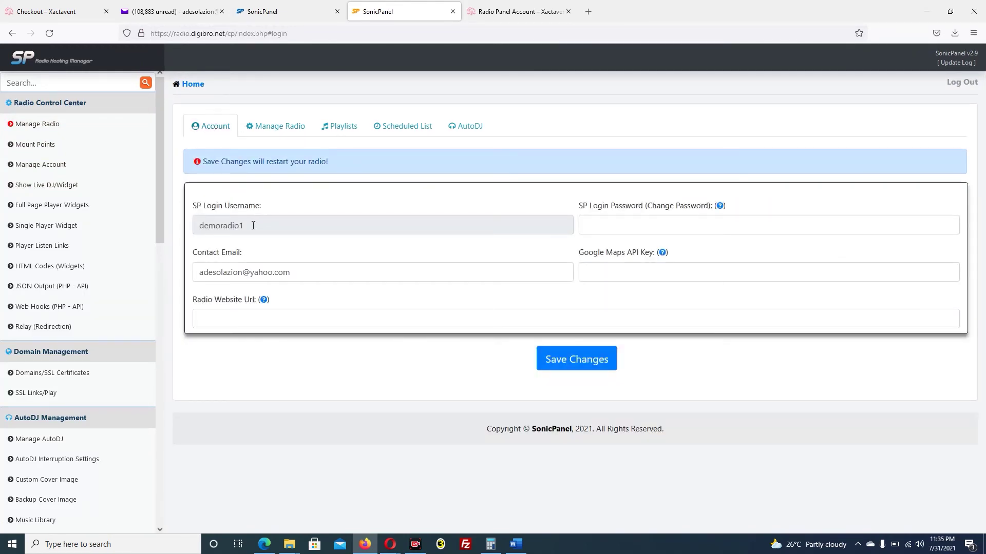
{"action": "double_click", "coordinate": [230, 226]}
{"action": "key", "text": "ctrl+c"}
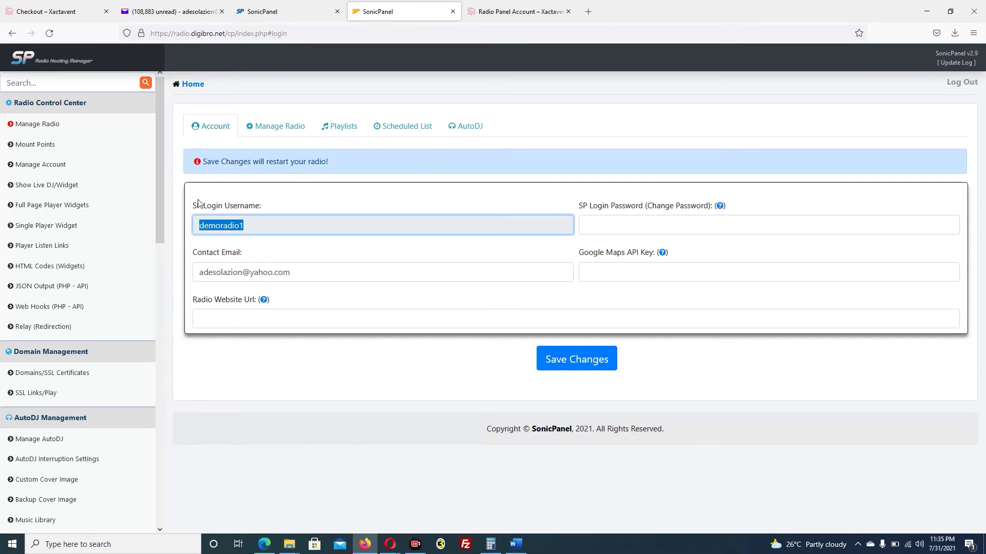
{"action": "left_click", "coordinate": [516, 9]}
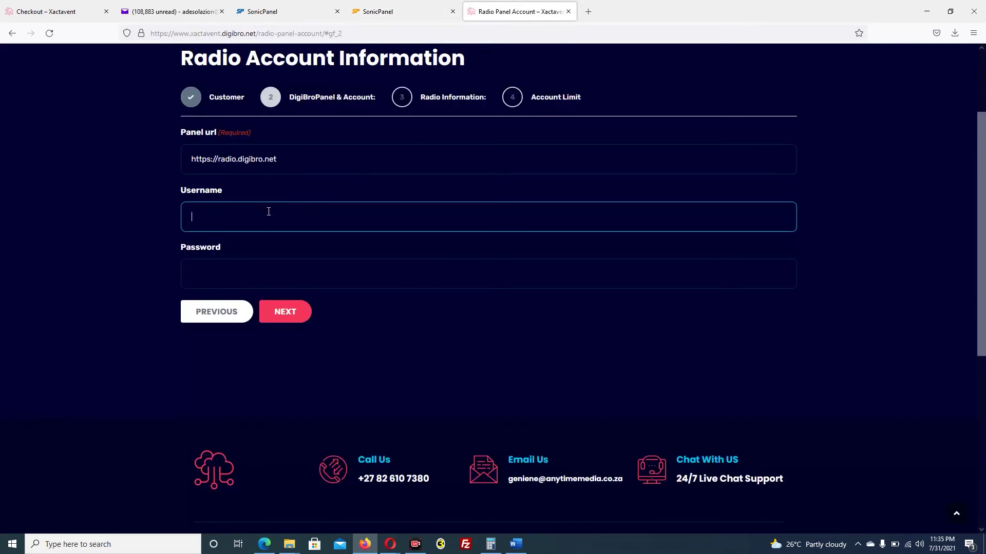
Step: Paste demoradio1 as Username, enter the account password, and advance to Radio Information
{"action": "key", "text": "ctrl+v"}
{"action": "left_click", "coordinate": [257, 277]}
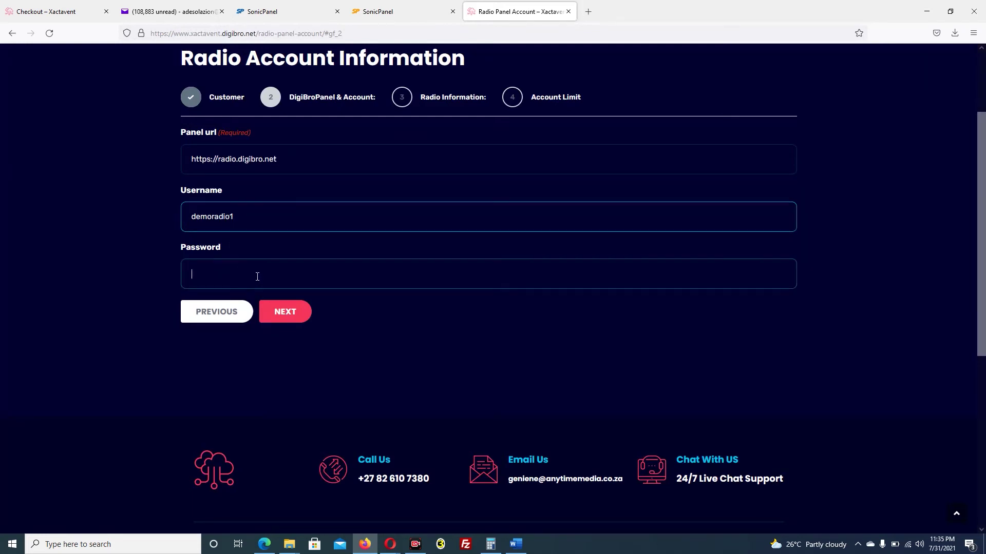
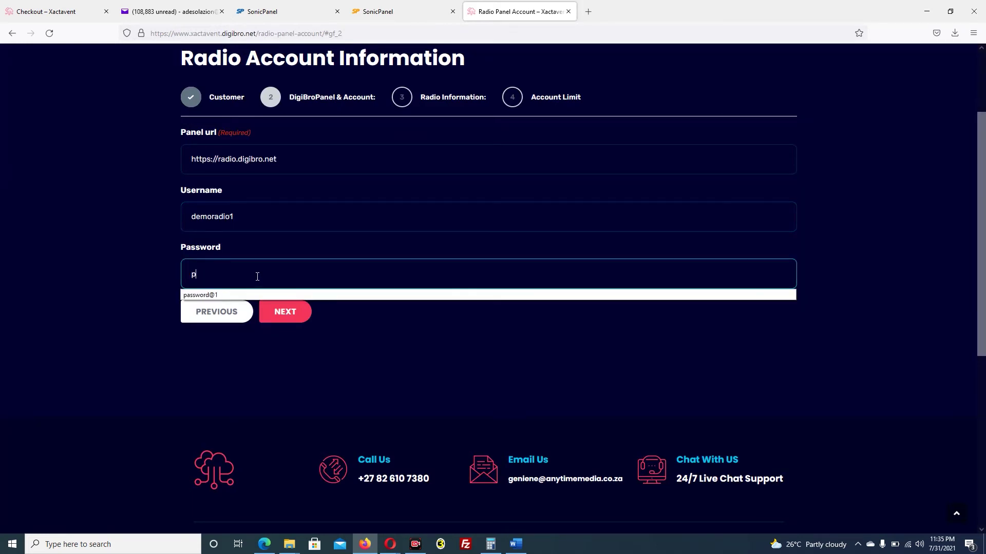
{"action": "left_click", "coordinate": [292, 316]}
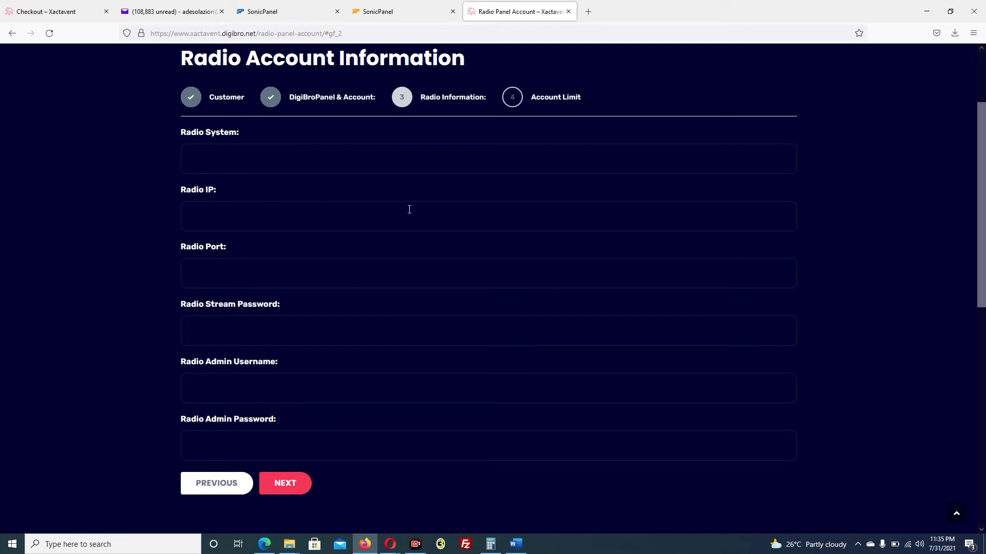
{"action": "left_click", "coordinate": [257, 159]}
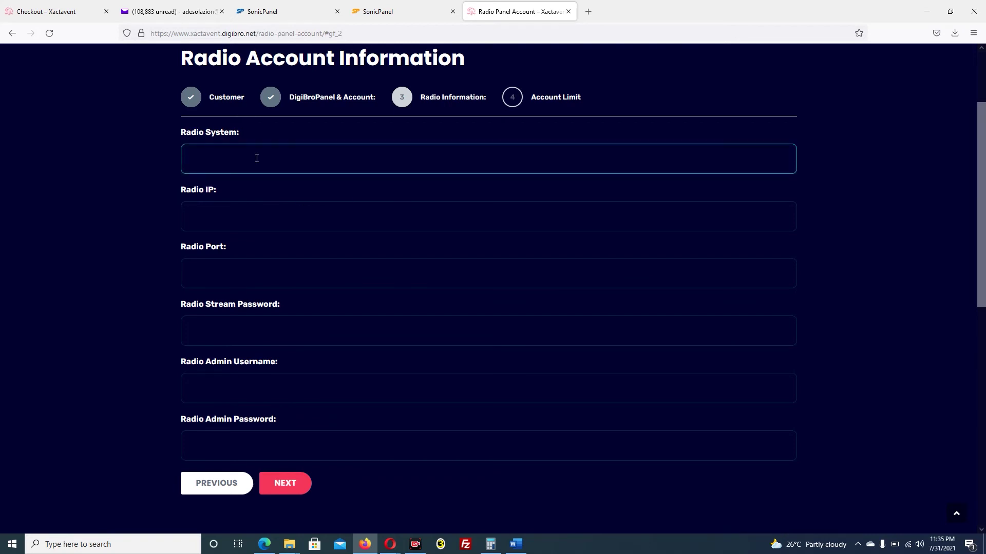
{"action": "left_click", "coordinate": [385, 12]}
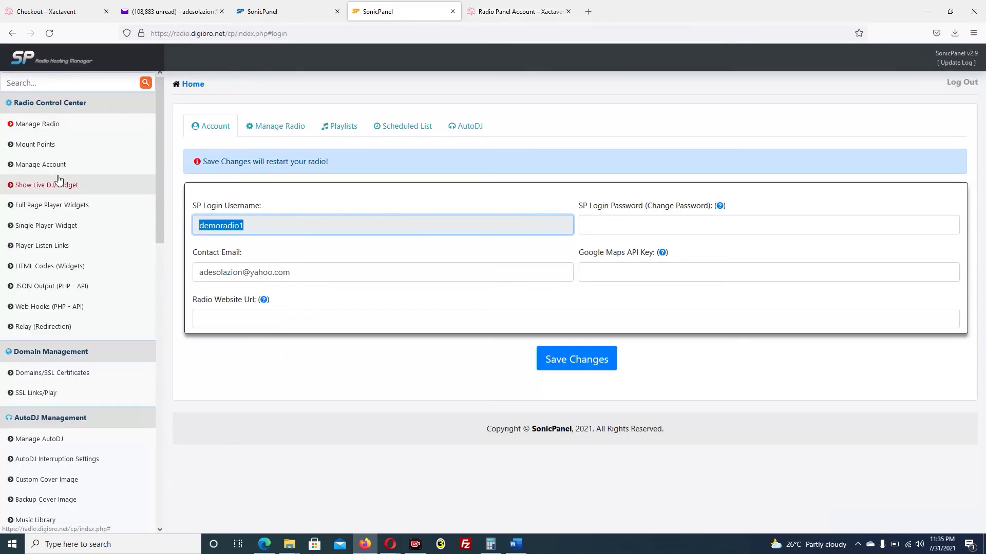
{"action": "left_click", "coordinate": [27, 128]}
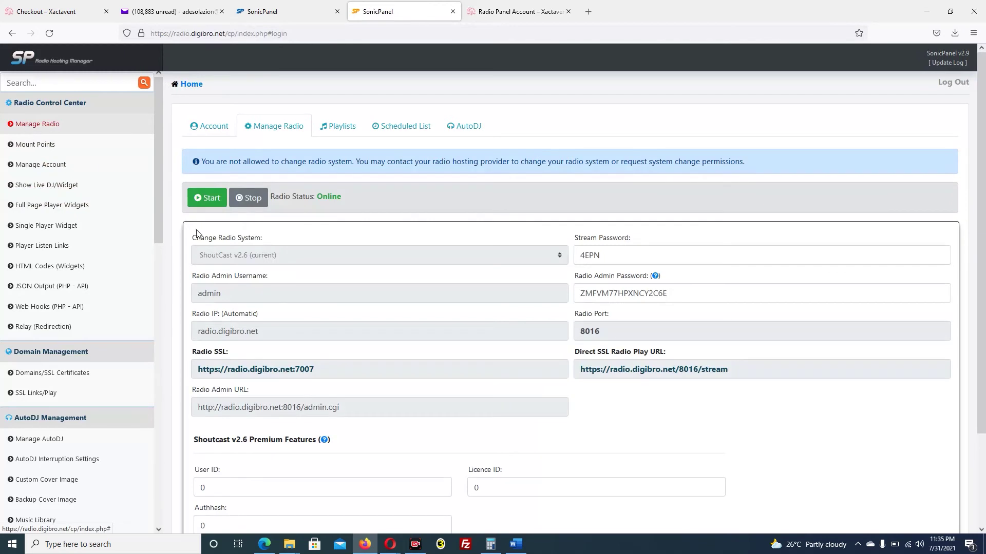
{"action": "left_click_drag", "start_coordinate": [980, 138], "coordinate": [979, 190]}
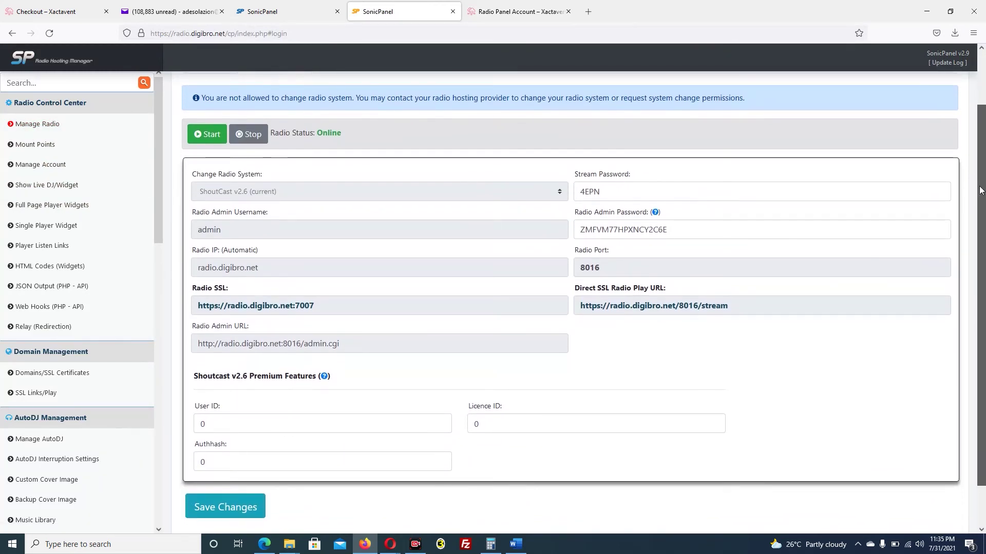
{"action": "scroll", "coordinate": [980, 190], "scroll_direction": "up", "scroll_amount": 2}
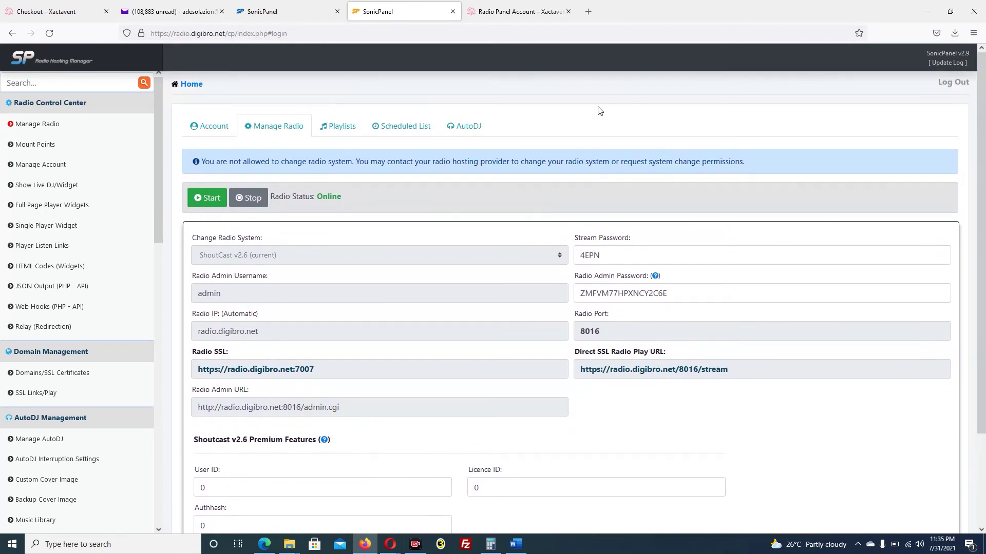
{"action": "left_click", "coordinate": [479, 127]}
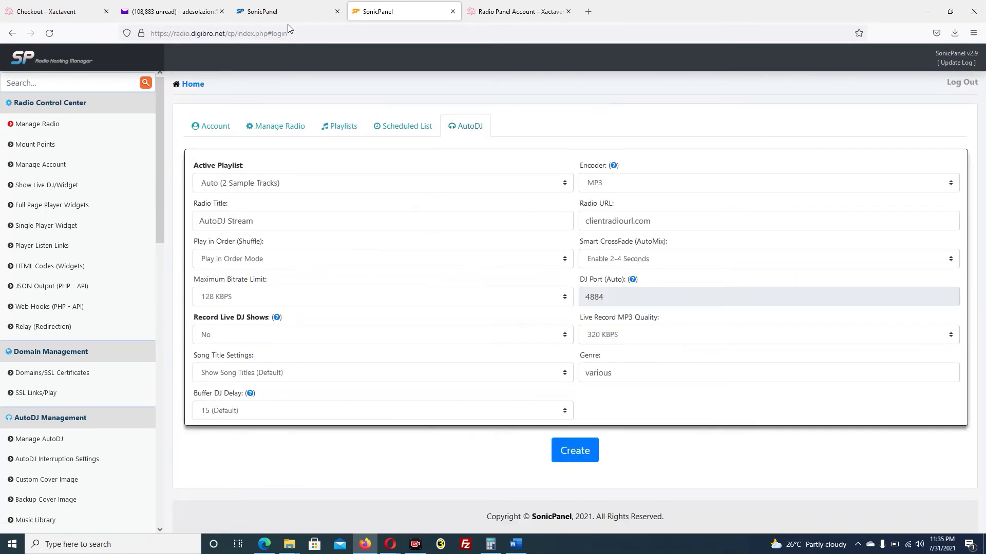
{"action": "left_click", "coordinate": [484, 15]}
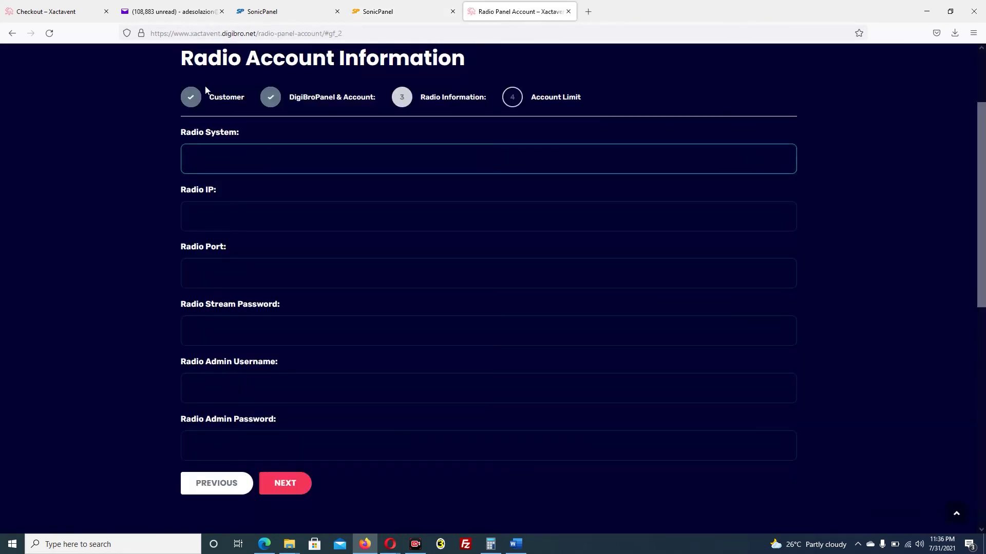
{"action": "left_click", "coordinate": [389, 10]}
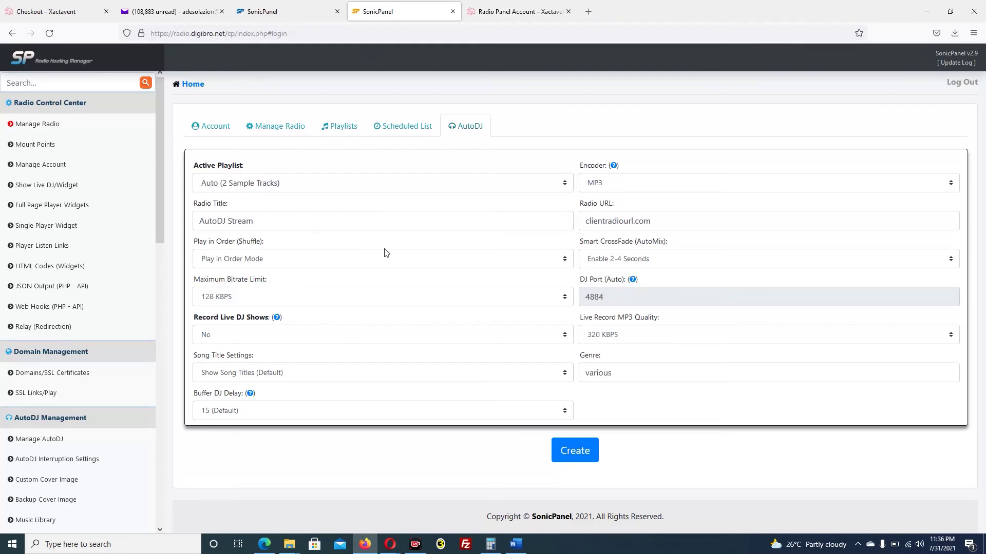
{"action": "left_click", "coordinate": [284, 131]}
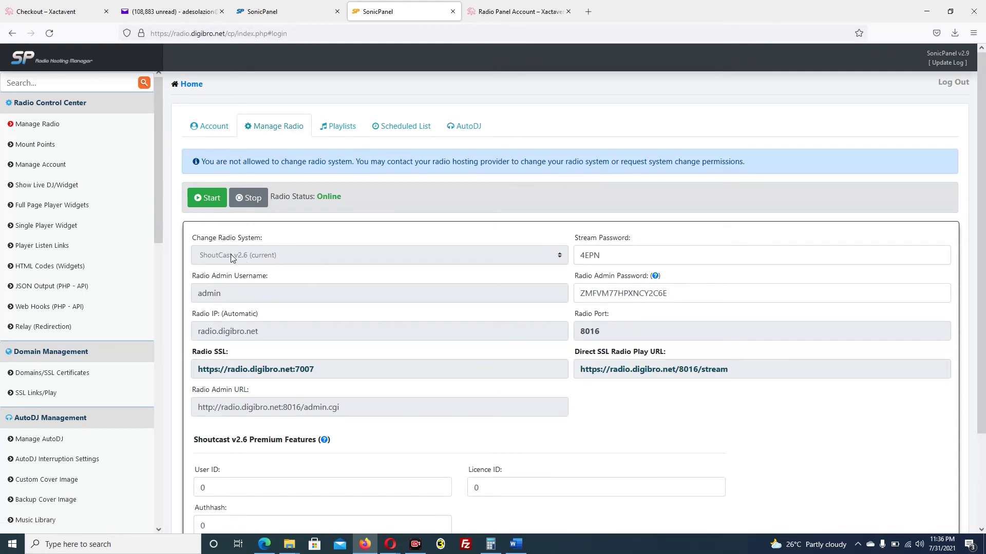
{"action": "left_click", "coordinate": [503, 6]}
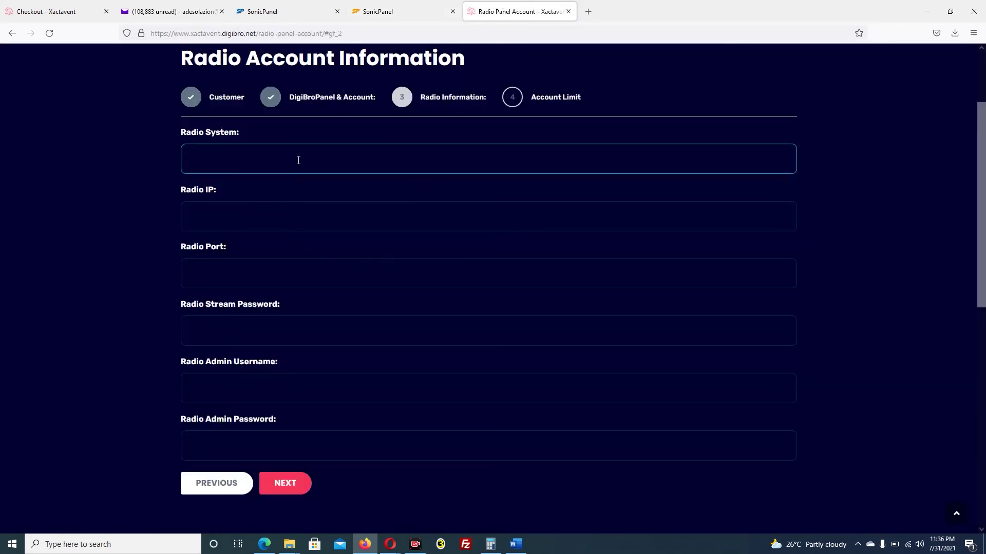
Step: Enter Shoutcast v2.6 as the Radio System and look up the Radio IP in SonicPanel
{"action": "type", "text": "Shou"}
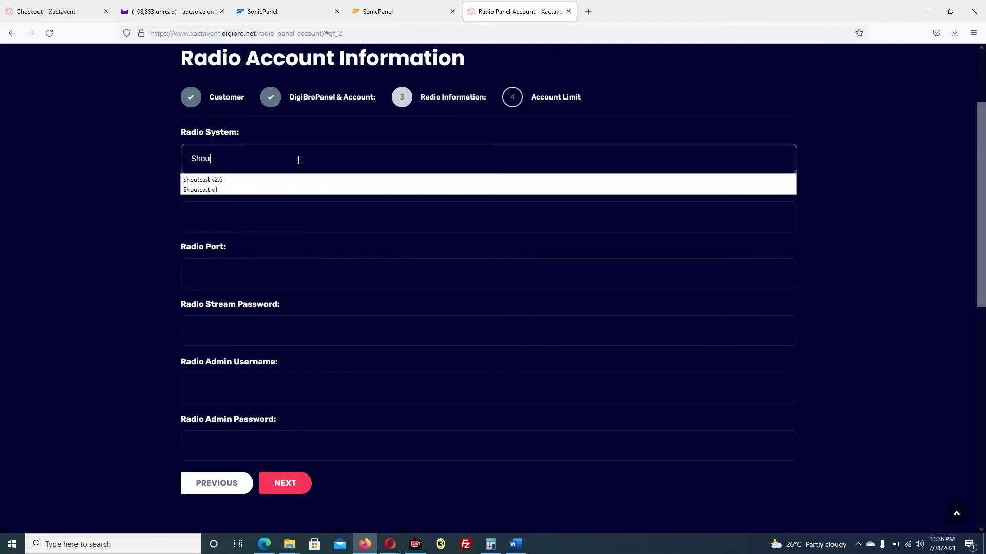
{"action": "type", "text": "tcast v2"}
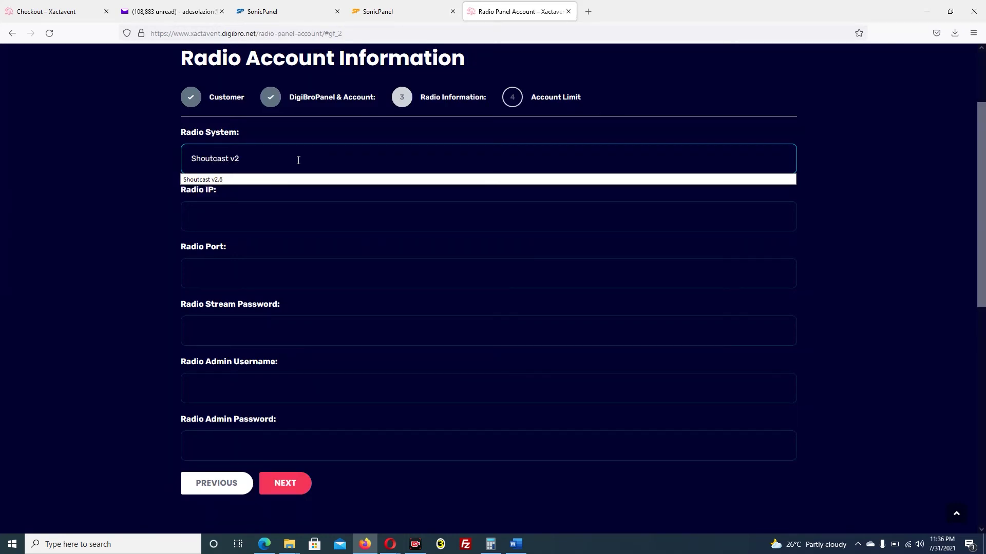
{"action": "type", "text": ".6"}
{"action": "left_click", "coordinate": [44, 161]}
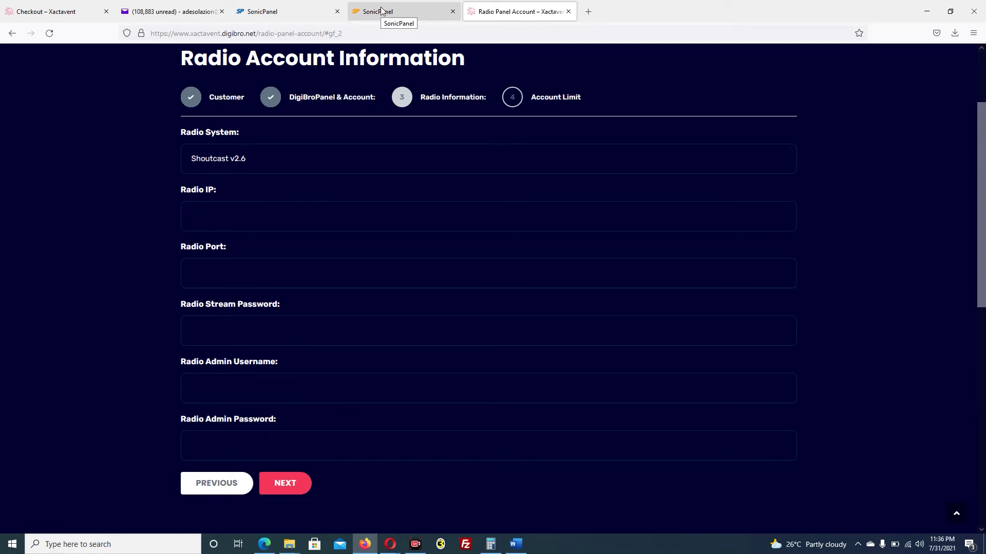
{"action": "left_click", "coordinate": [376, 222]}
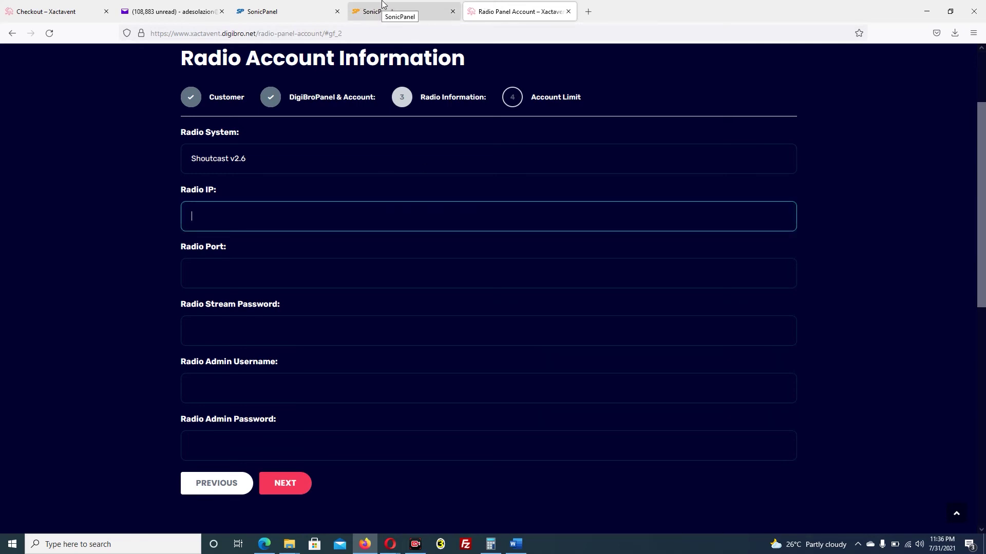
{"action": "left_click", "coordinate": [382, 4]}
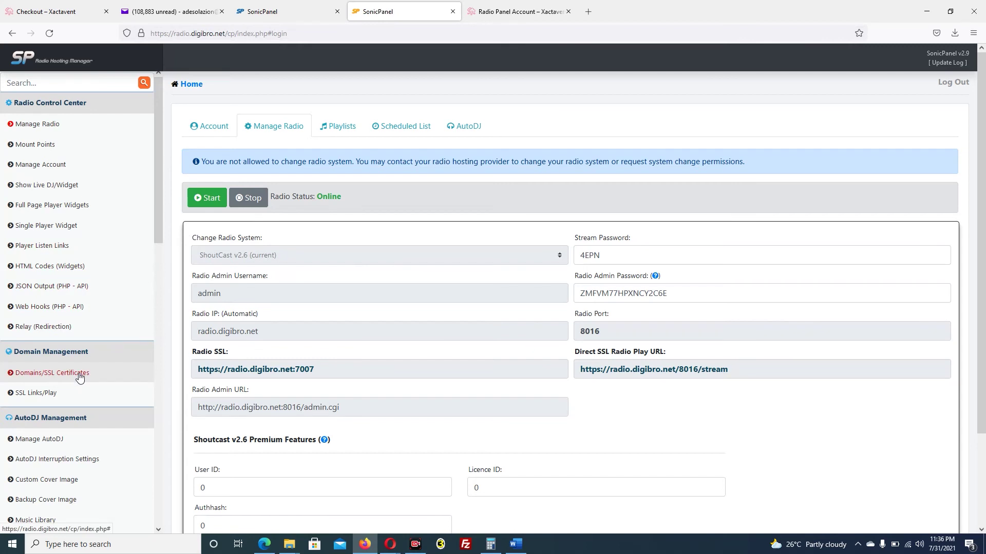
Step: Copy server IP 178.32.217.120 from Domains/SSL Certificates into the form's Radio IP
{"action": "left_click", "coordinate": [49, 381]}
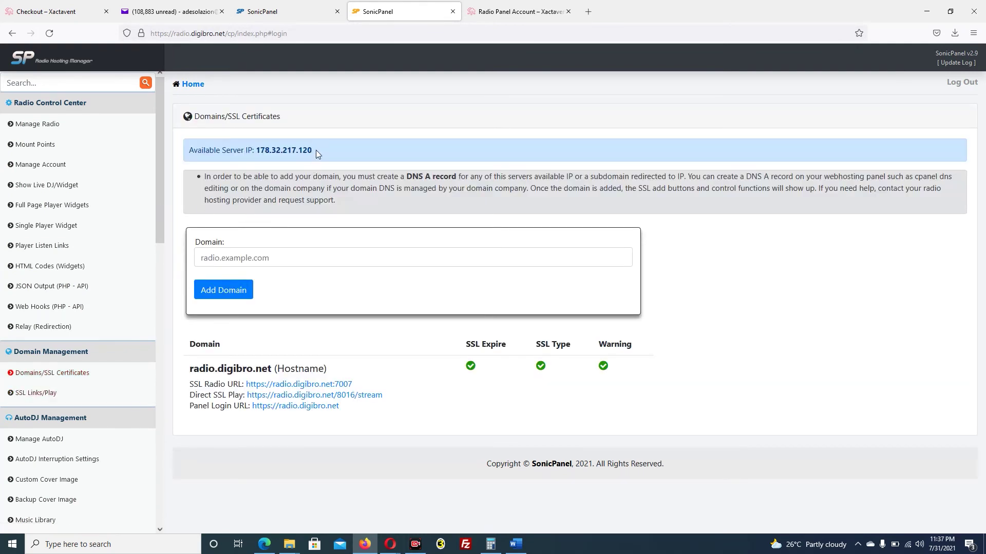
{"action": "left_click_drag", "start_coordinate": [315, 150], "coordinate": [256, 150]}
{"action": "key", "text": "ctrl+c"}
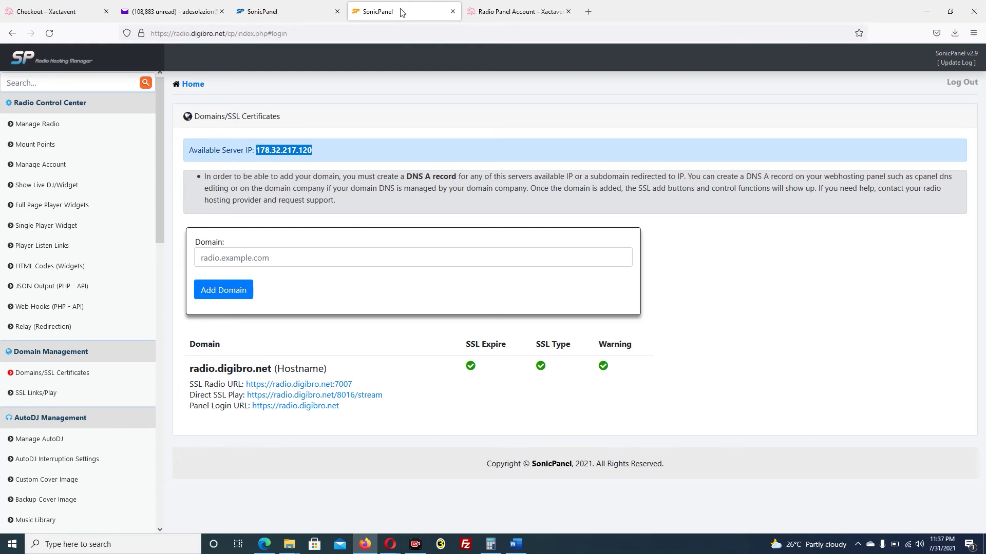
{"action": "left_click", "coordinate": [539, 9]}
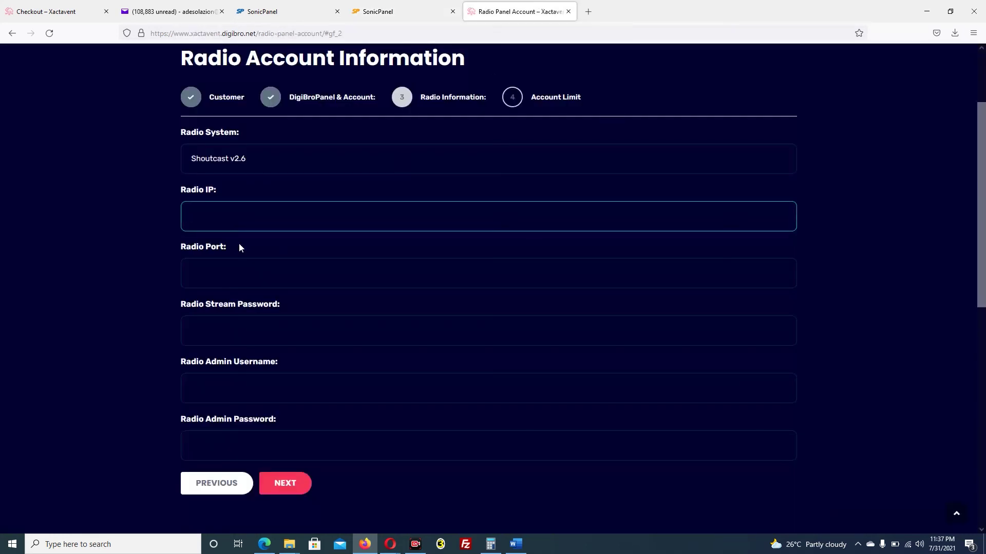
{"action": "key", "text": "ctrl+v"}
Step: Copy Radio Port 8016 from SonicPanel's Manage Radio page for the form's Radio Port
{"action": "left_click", "coordinate": [236, 269]}
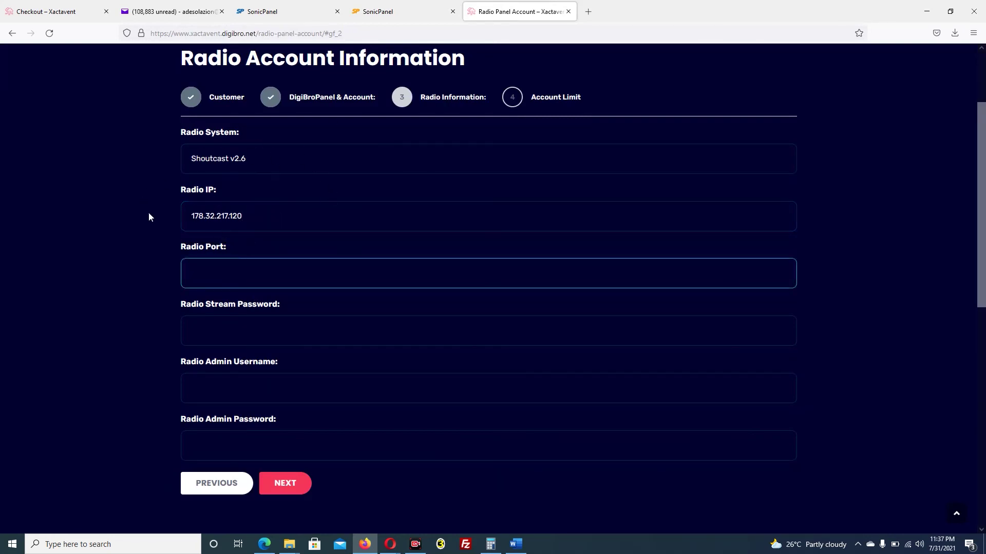
{"action": "left_click", "coordinate": [393, 12]}
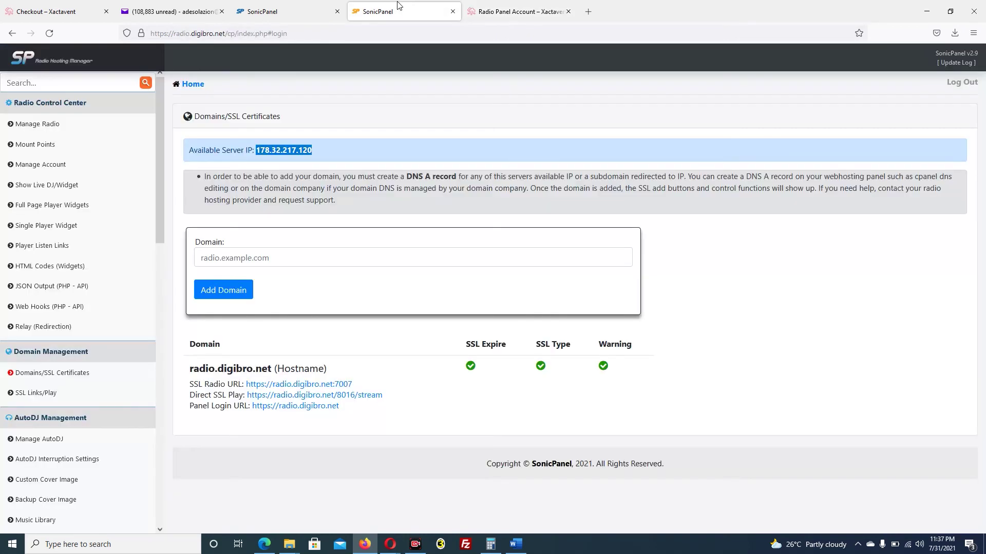
{"action": "left_click", "coordinate": [51, 124]}
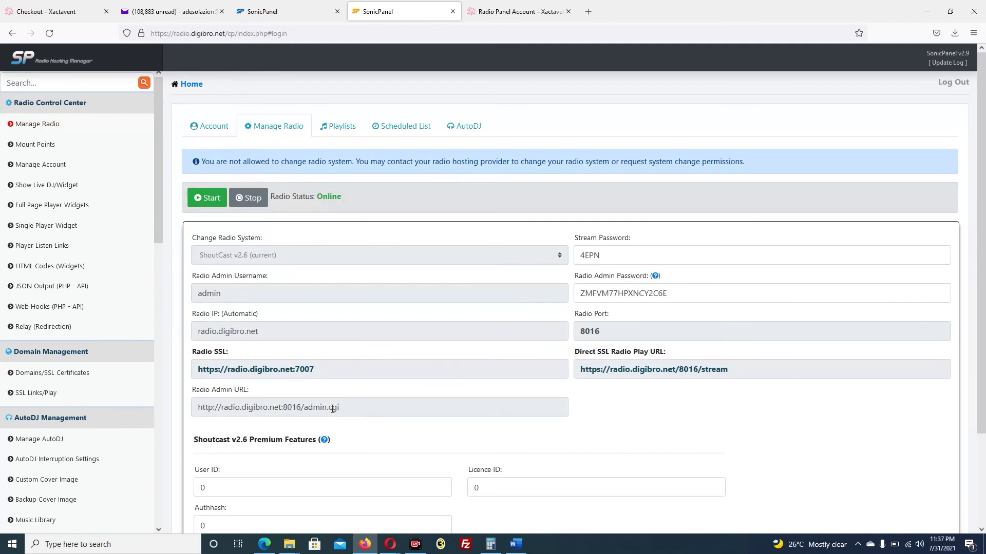
{"action": "left_click_drag", "start_coordinate": [611, 332], "coordinate": [571, 324]}
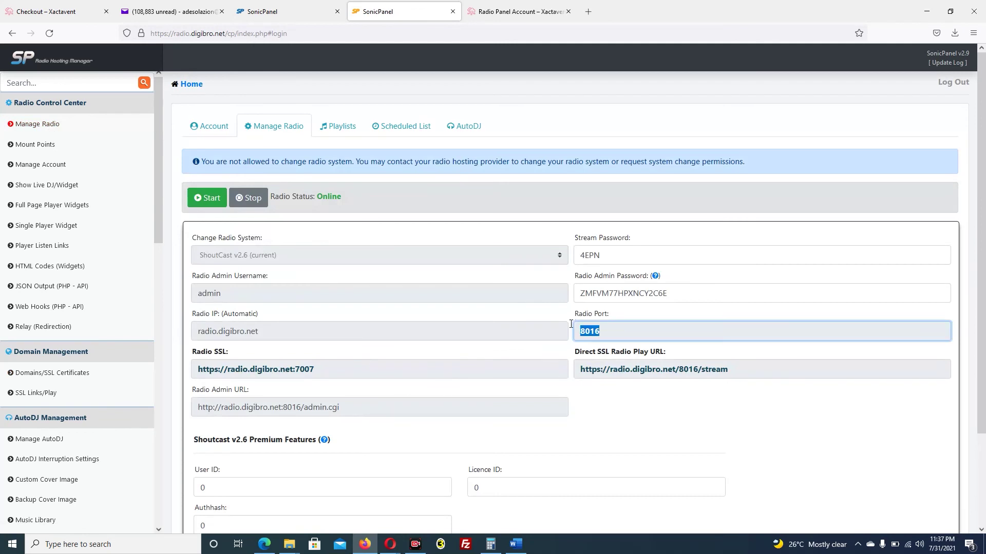
{"action": "right_click", "coordinate": [585, 330]}
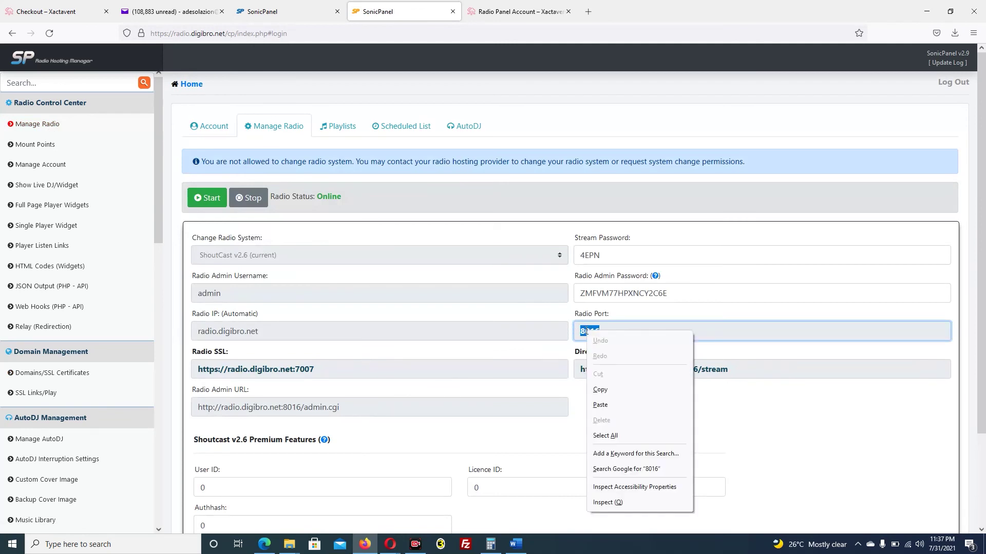
{"action": "left_click", "coordinate": [605, 394]}
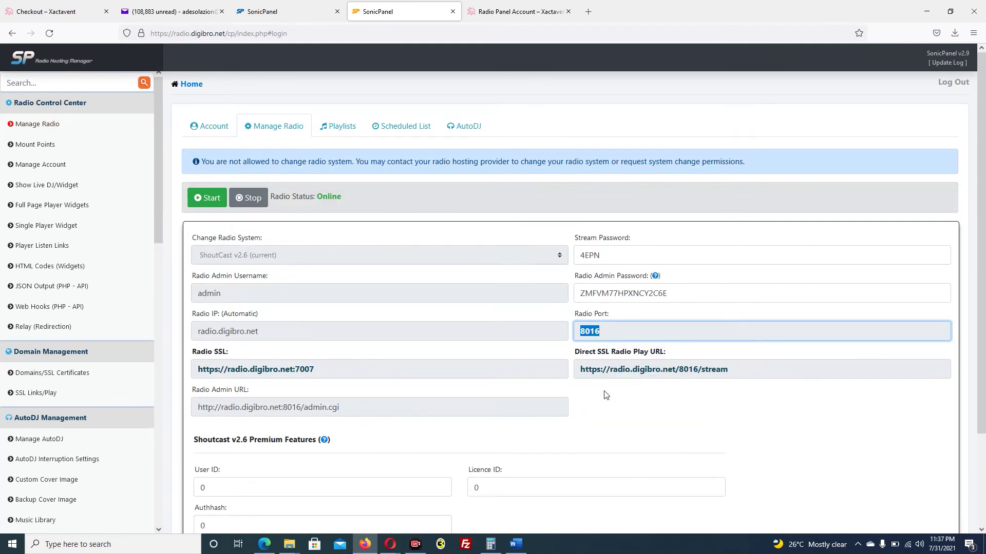
{"action": "left_click", "coordinate": [518, 10]}
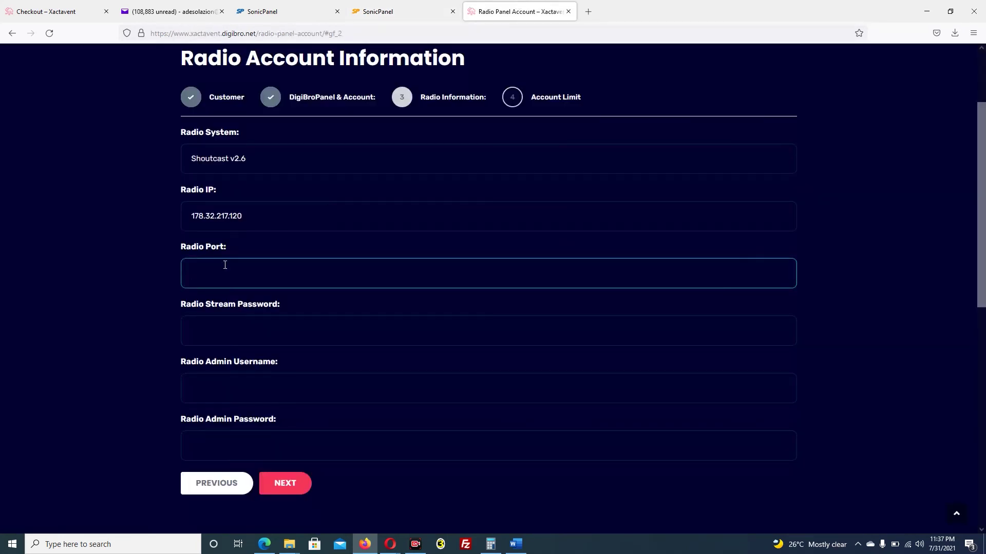
Step: Paste 8016 as the Radio Port and type the radio stream password
{"action": "key", "text": "ctrl+v"}
{"action": "left_click", "coordinate": [250, 327]}
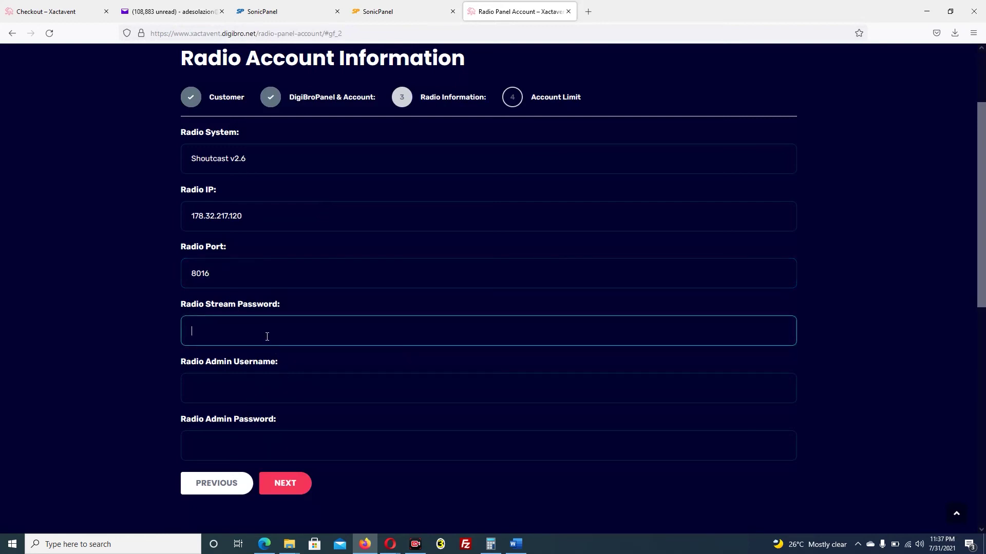
{"action": "left_click", "coordinate": [251, 330]}
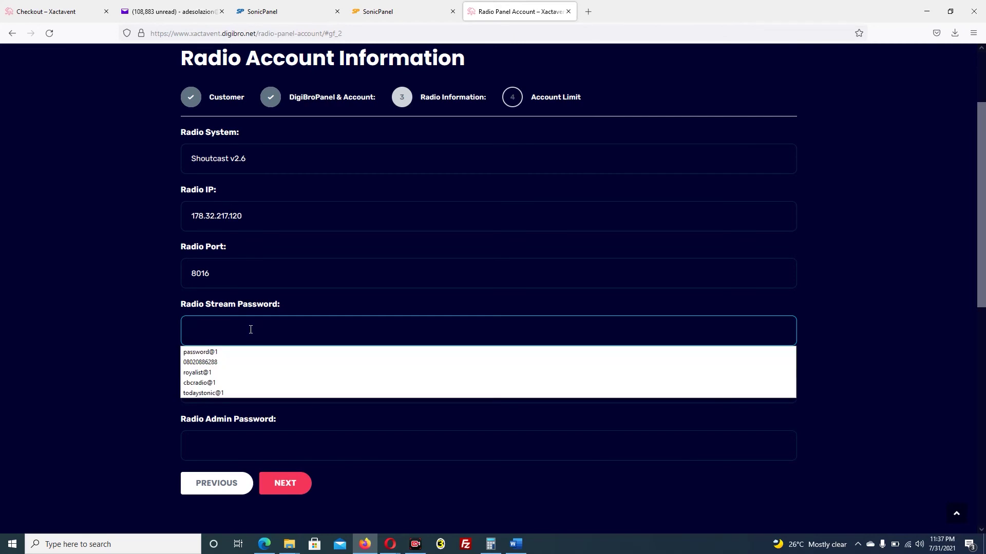
{"action": "left_click", "coordinate": [251, 330]}
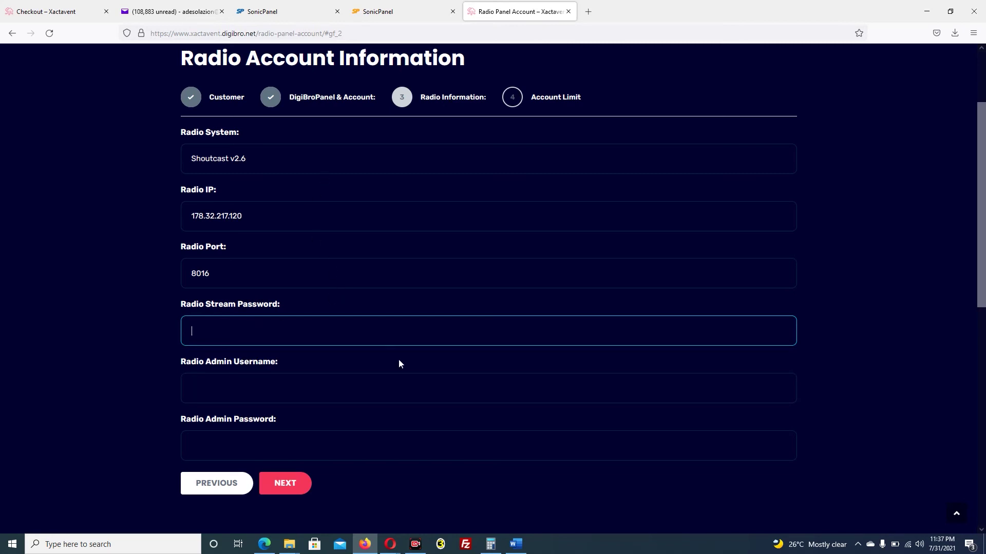
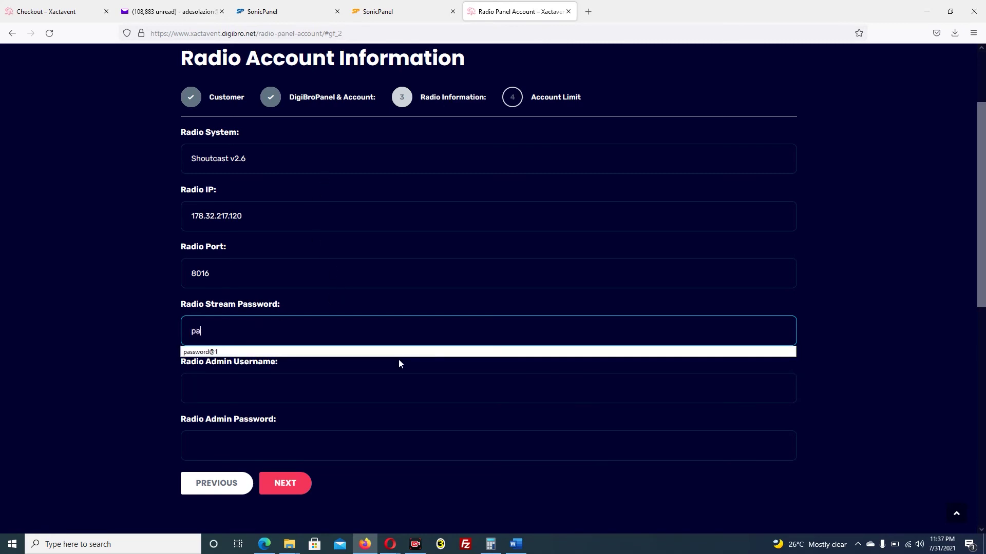
{"action": "left_click", "coordinate": [259, 389]}
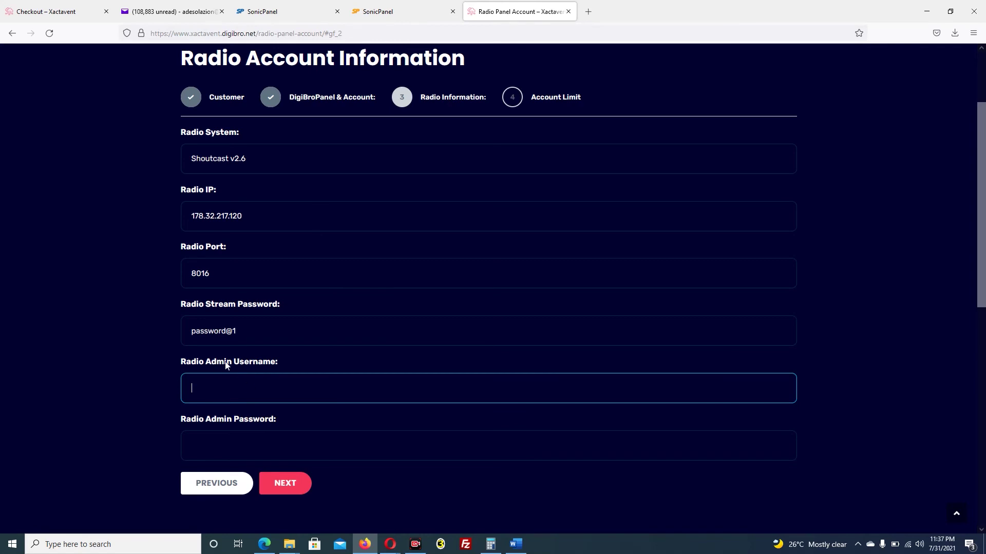
Step: Find the existing radio admin username on SonicPanel's Manage Radio page
{"action": "left_click", "coordinate": [398, 4]}
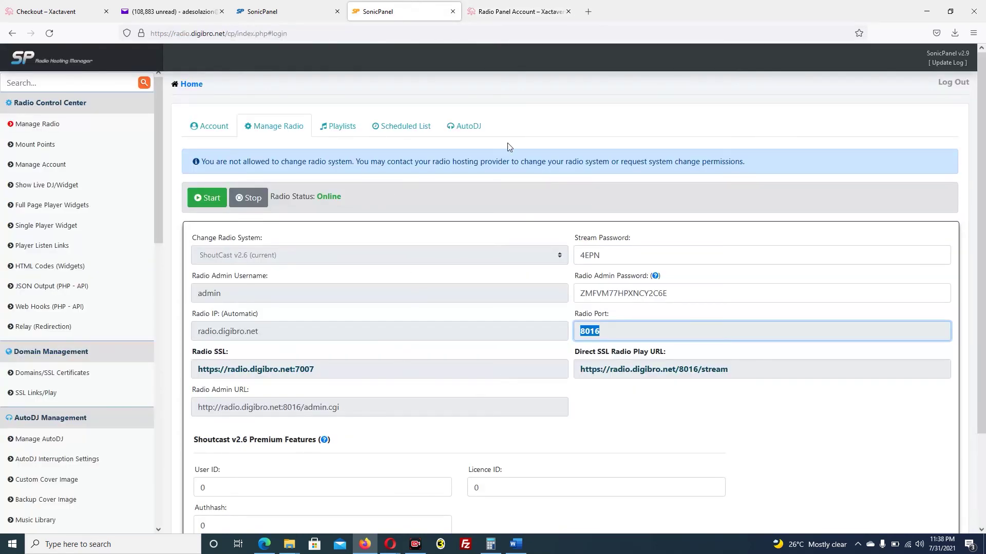
{"action": "left_click", "coordinate": [479, 127]}
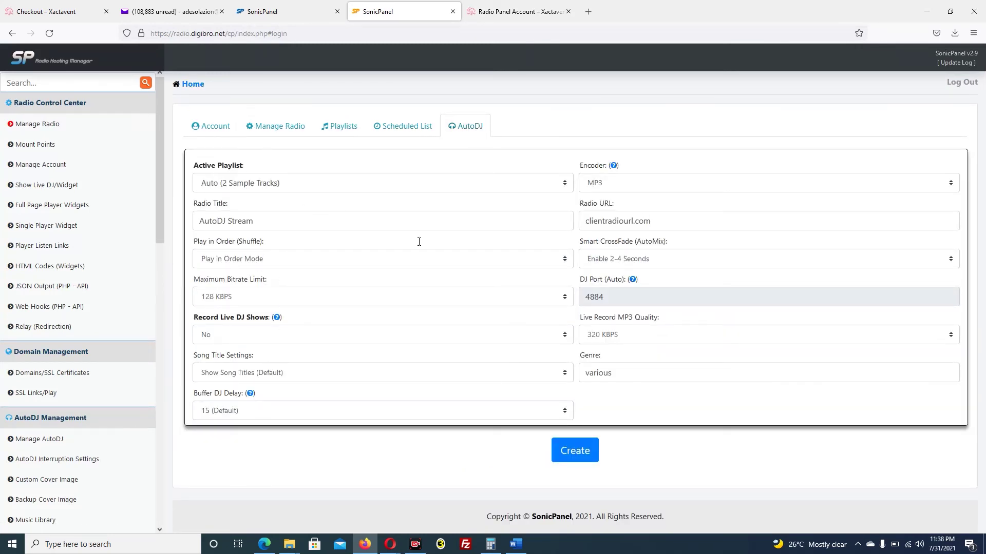
{"action": "left_click", "coordinate": [283, 126]}
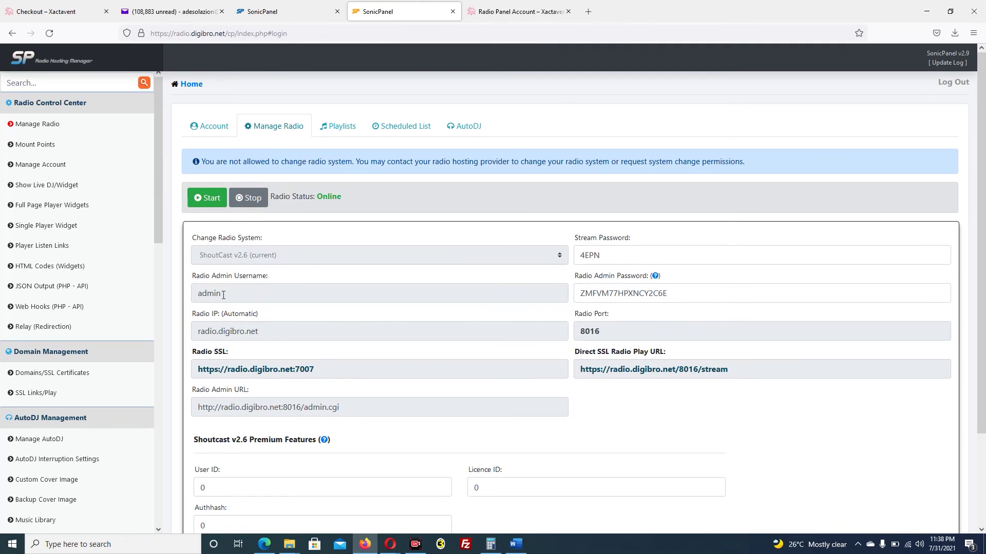
Step: Enter 'admin', taken from SonicPanel, as the form's Radio Admin Username
{"action": "left_click", "coordinate": [206, 294]}
{"action": "double_click", "coordinate": [206, 293]}
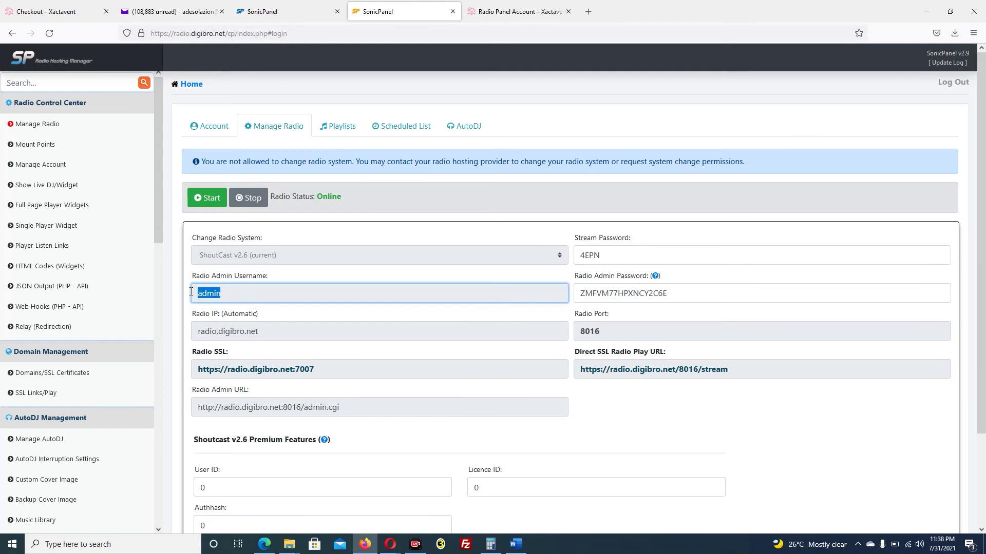
{"action": "left_click", "coordinate": [534, 10]}
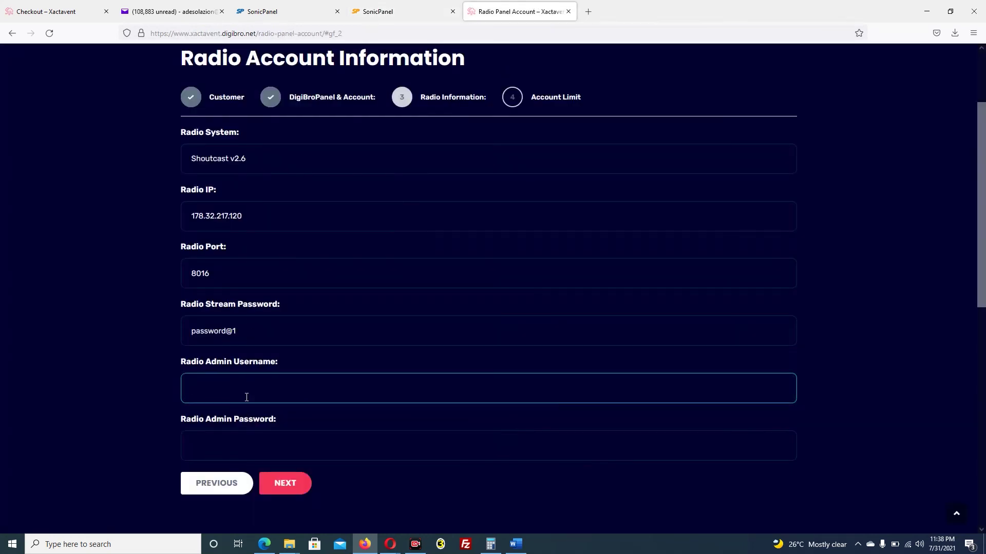
{"action": "type", "text": "admin"}
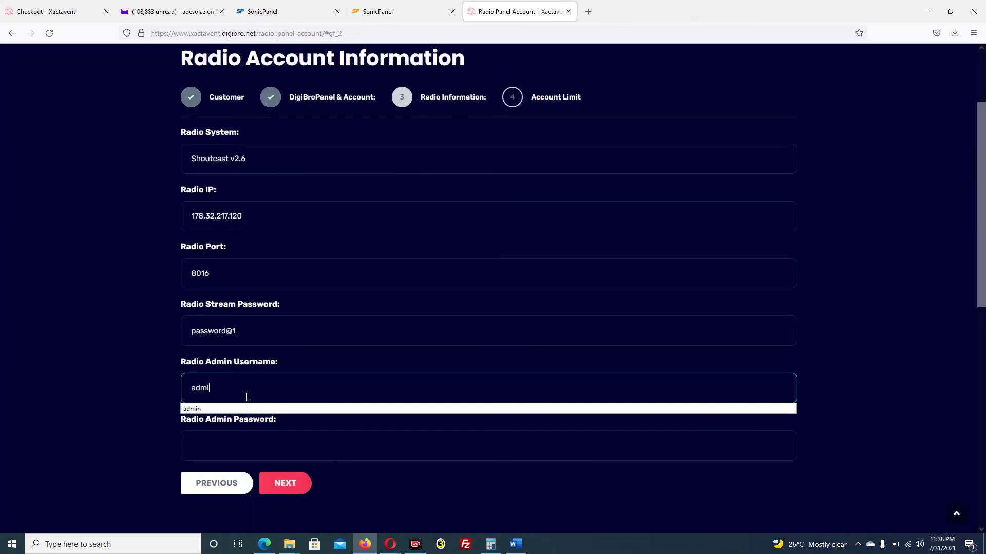
{"action": "left_click", "coordinate": [288, 435]}
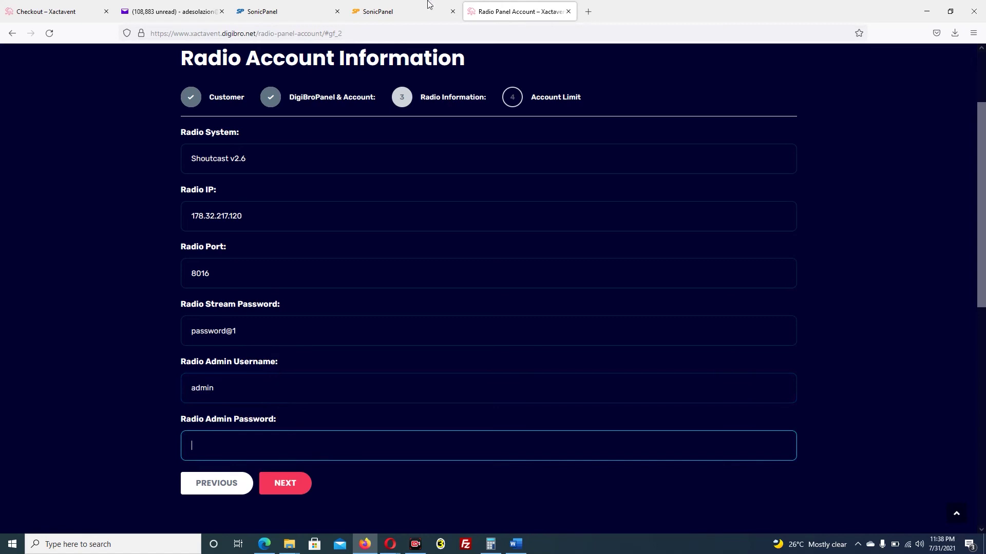
Step: Copy the radio admin password from SonicPanel into the form's Radio Admin Password field
{"action": "left_click", "coordinate": [411, 4]}
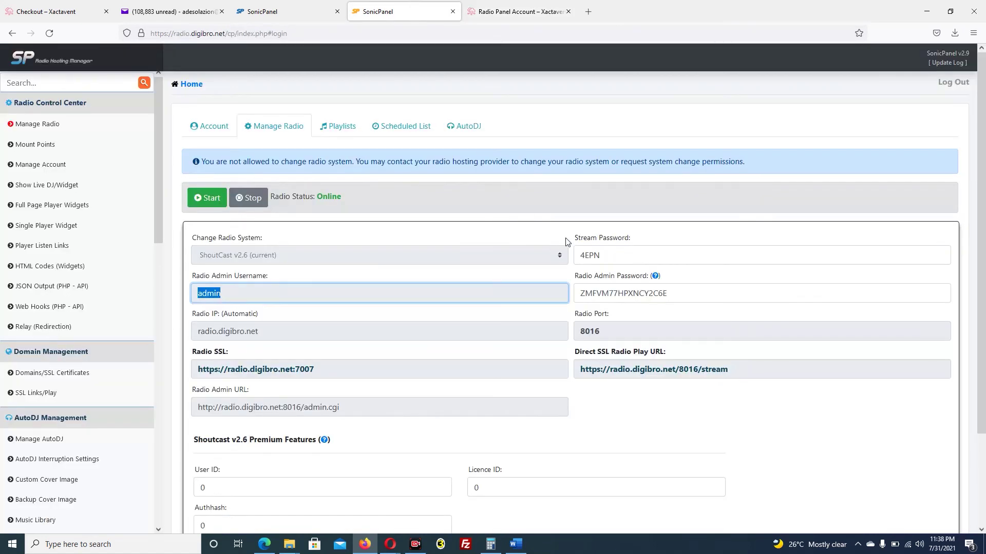
{"action": "left_click_drag", "start_coordinate": [671, 293], "coordinate": [578, 296]}
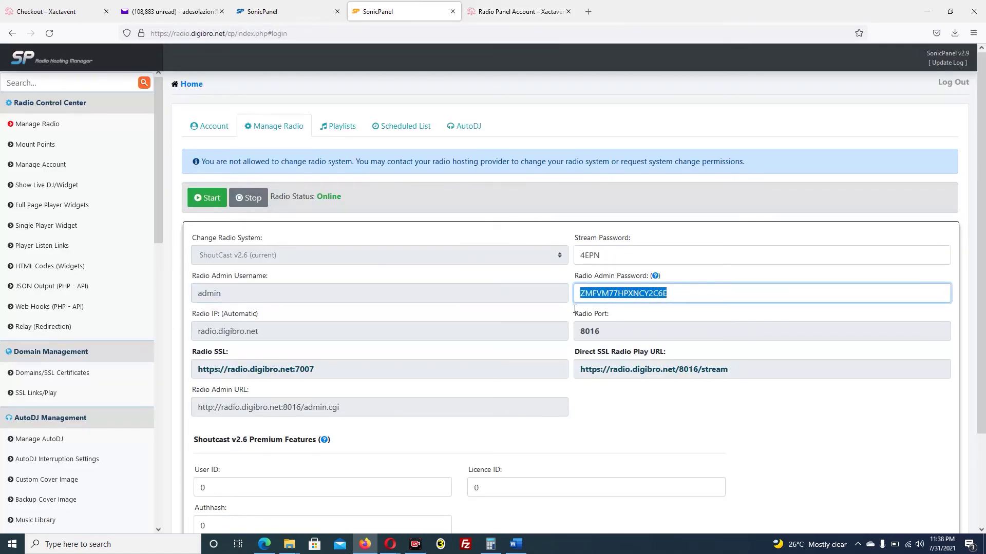
{"action": "key", "text": "ctrl+c"}
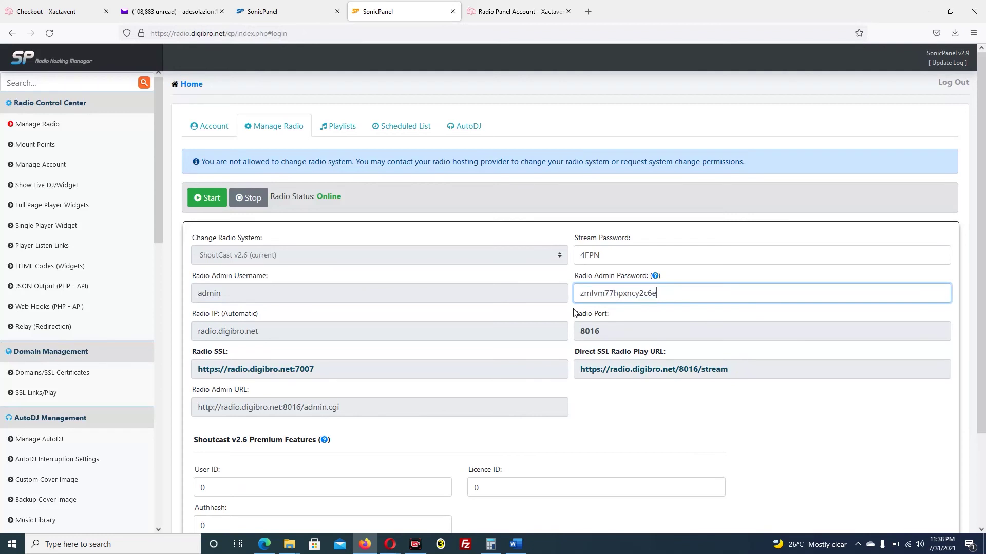
{"action": "left_click", "coordinate": [519, 11]}
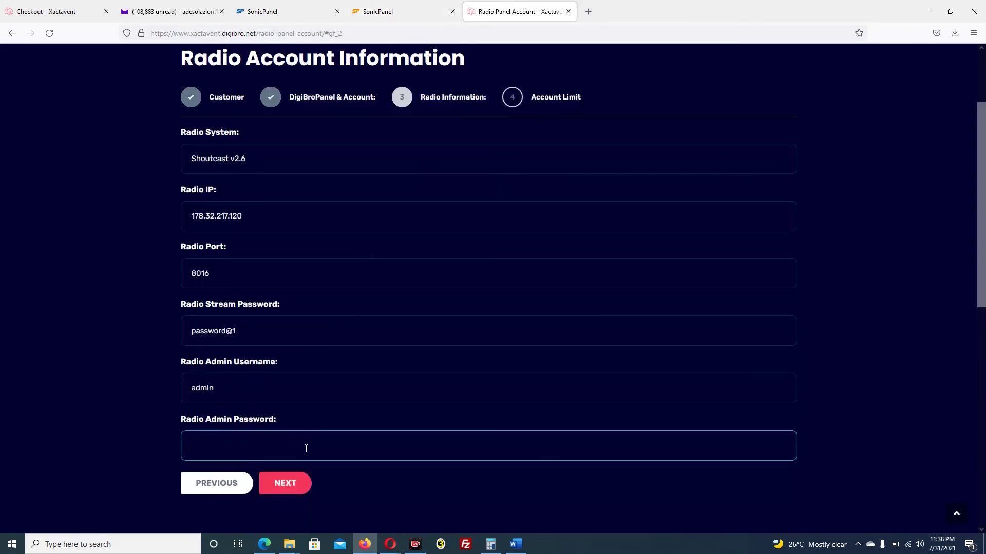
{"action": "key", "text": "ctrl+v"}
Step: Move the form on to Account Limit and focus the Hosting/MP3 Quota-Upload Limit field
{"action": "left_click", "coordinate": [291, 483]}
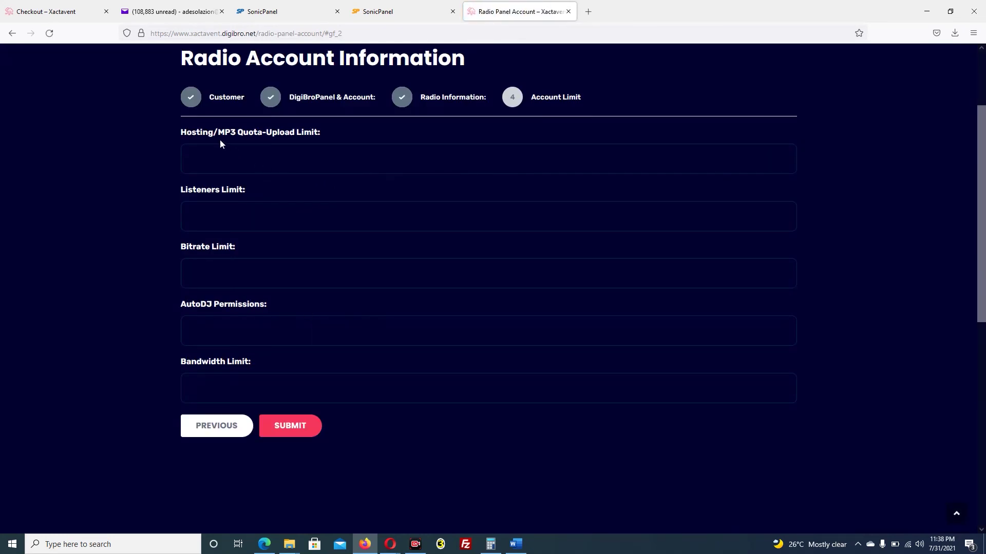
{"action": "left_click", "coordinate": [303, 156]}
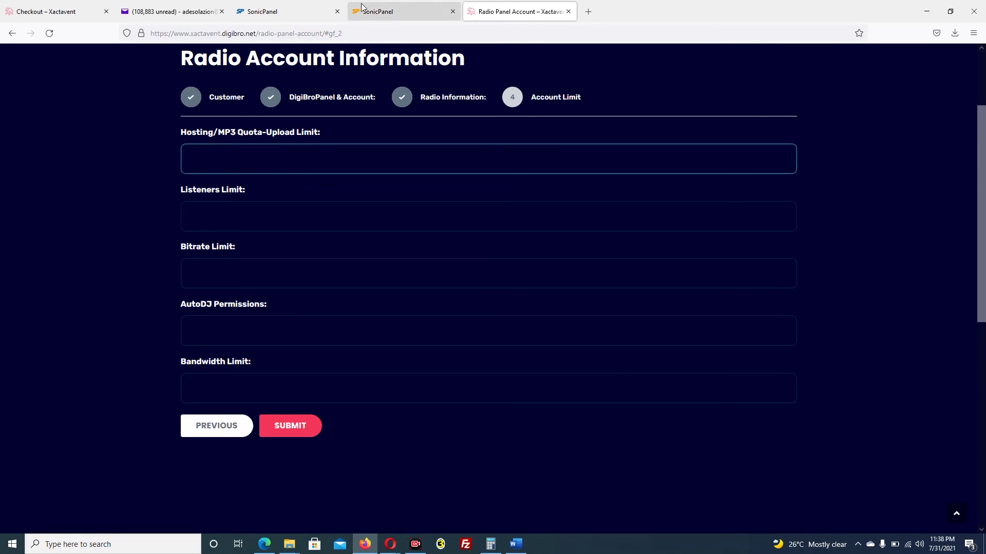
Step: Review the radio's limits through SonicPanel's AutoDJ and Manage Radio pages
{"action": "left_click", "coordinate": [381, 10]}
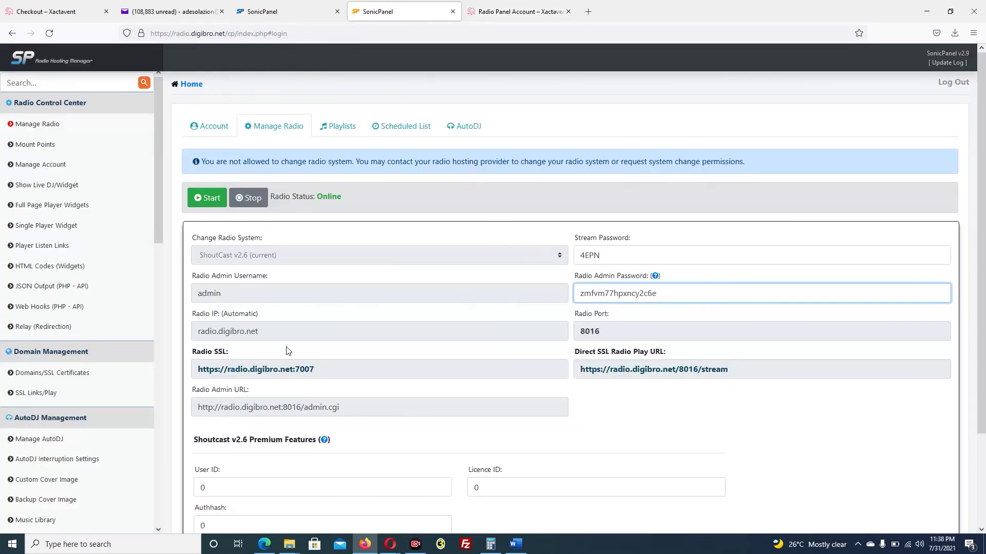
{"action": "left_click", "coordinate": [475, 128]}
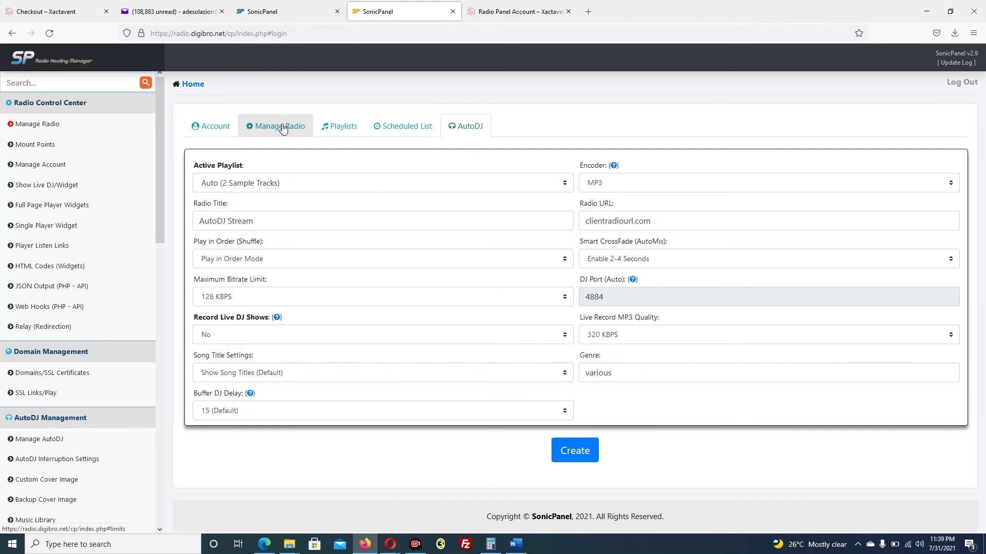
{"action": "left_click", "coordinate": [284, 133]}
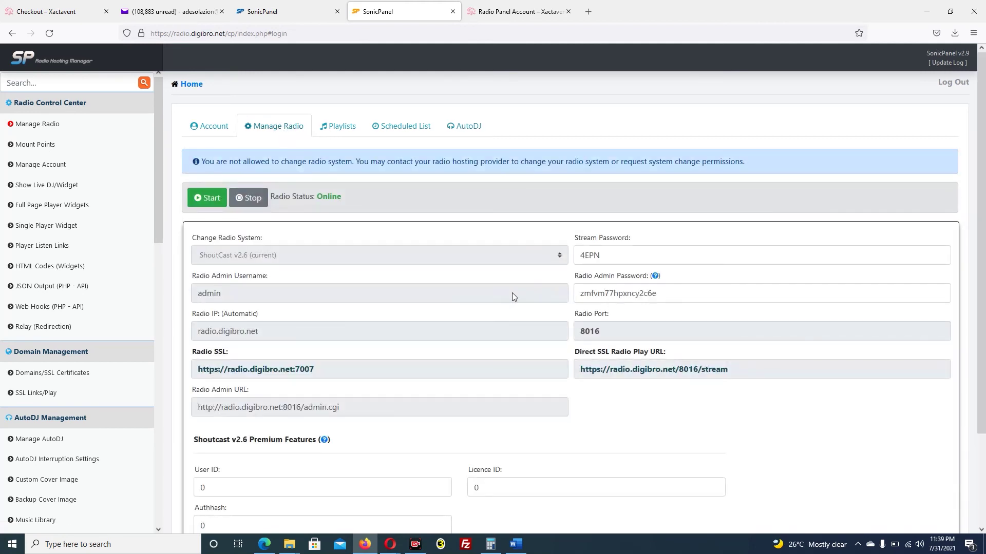
{"action": "left_click", "coordinate": [458, 128]}
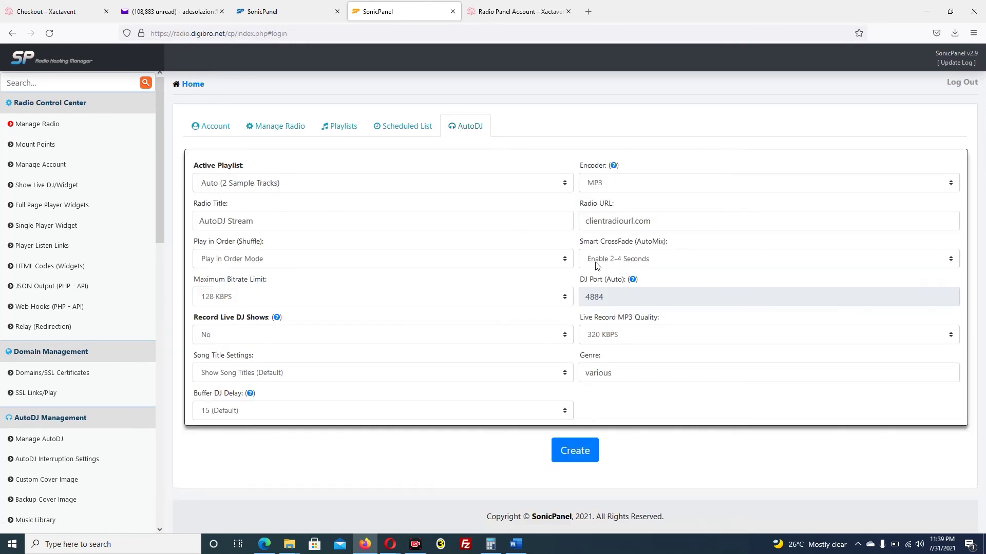
{"action": "left_click_drag", "start_coordinate": [157, 224], "coordinate": [187, 506]}
Step: Open SonicPanel's account package and paste 1000 MB as the Hosting/MP3 quota
{"action": "left_click", "coordinate": [36, 415]}
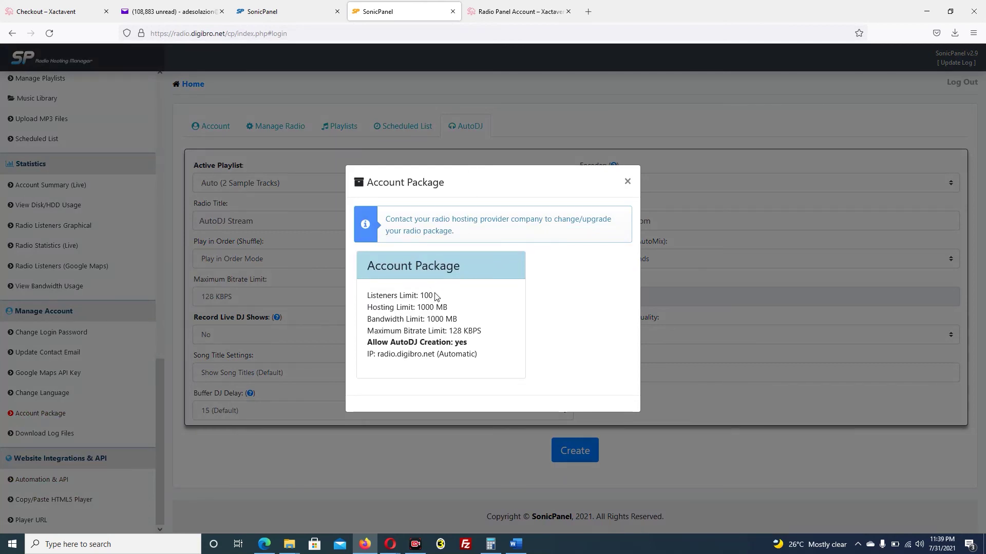
{"action": "left_click_drag", "start_coordinate": [434, 296], "coordinate": [422, 297]}
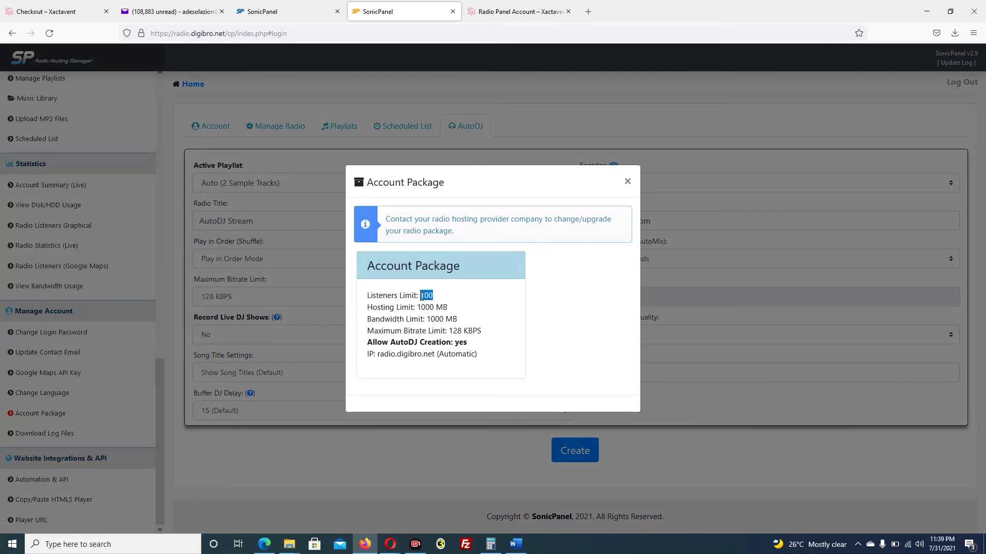
{"action": "left_click", "coordinate": [290, 12]}
{"action": "left_click", "coordinate": [503, 5]}
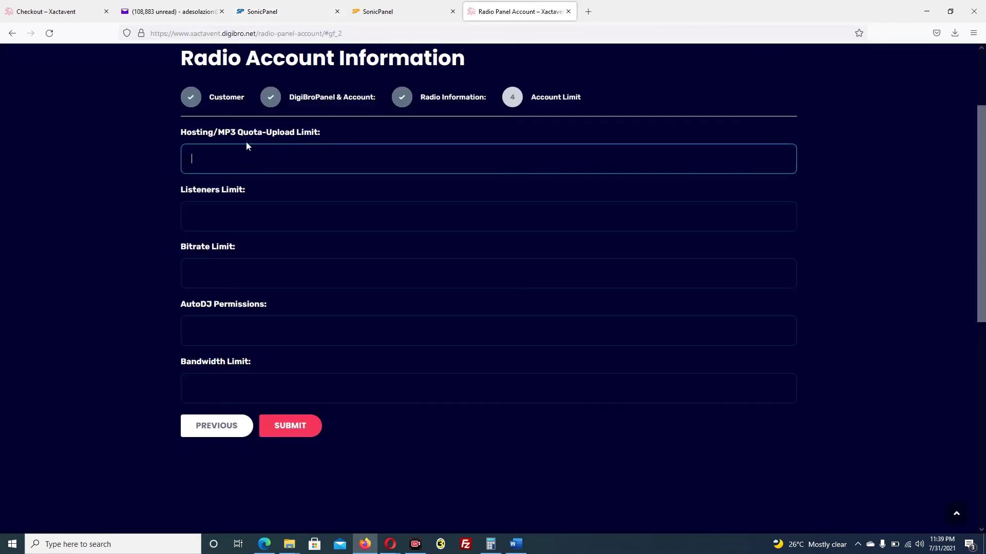
{"action": "left_click", "coordinate": [270, 152]}
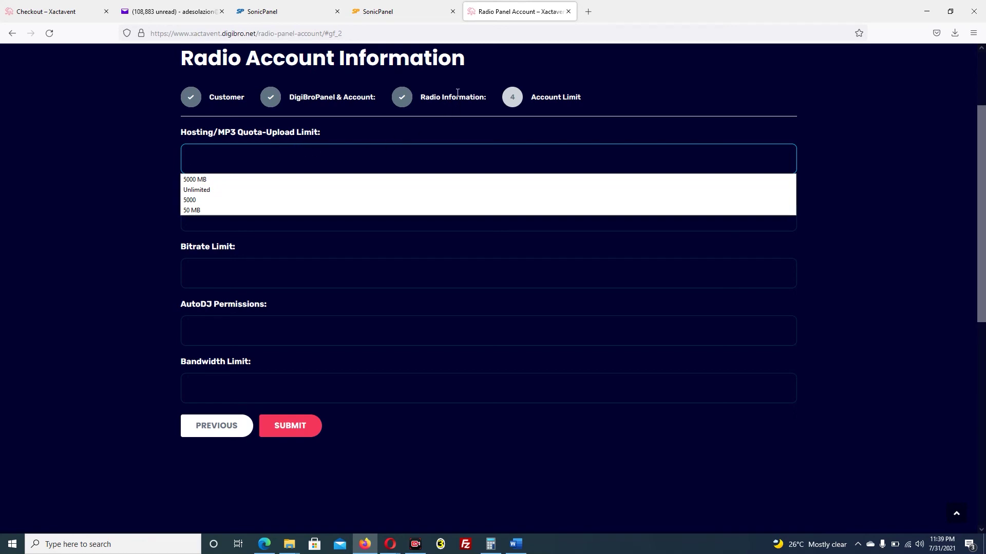
{"action": "left_click", "coordinate": [396, 11]}
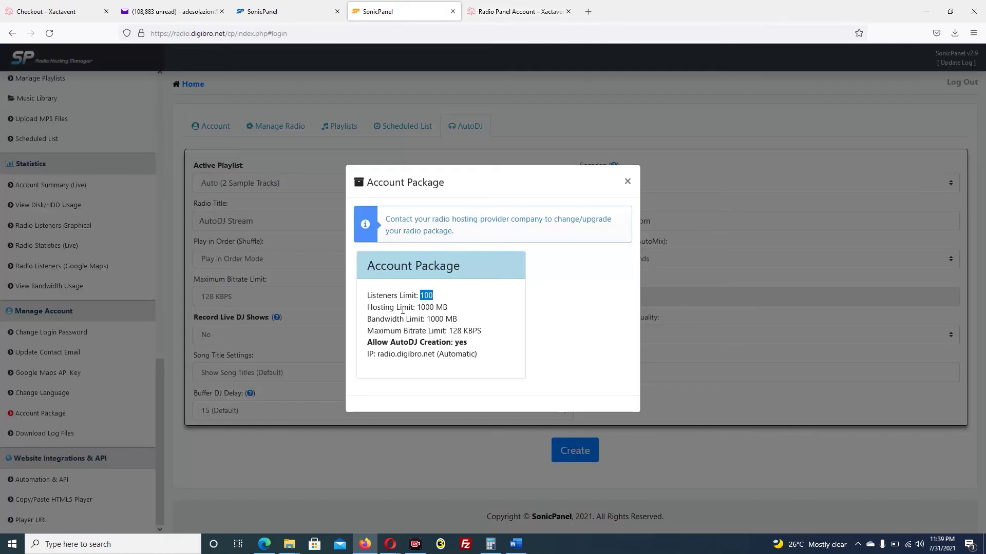
{"action": "left_click_drag", "start_coordinate": [448, 309], "coordinate": [418, 309]}
{"action": "left_click", "coordinate": [518, 11]}
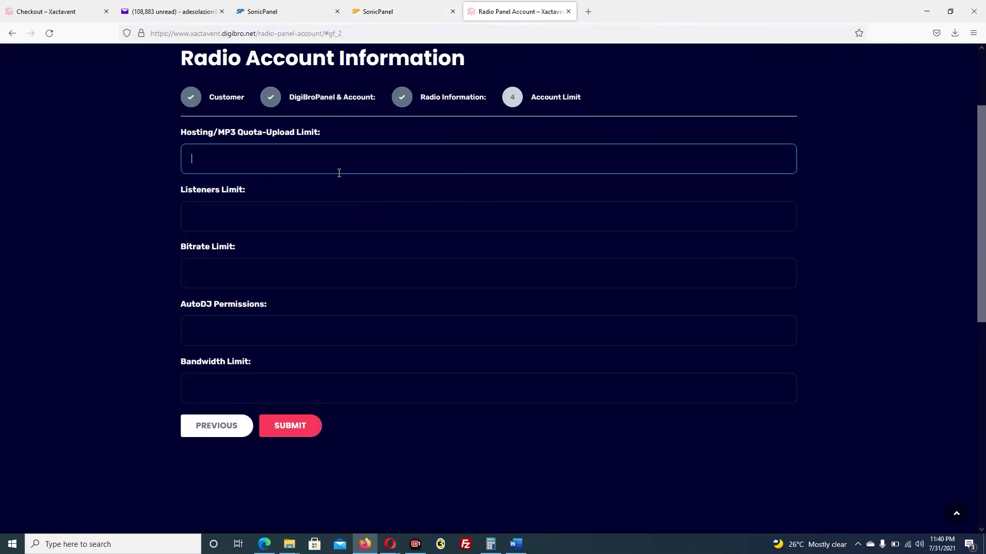
{"action": "type", "text": "1000 MB"}
Step: Enter 100 as the Listeners Limit
{"action": "left_click", "coordinate": [239, 216]}
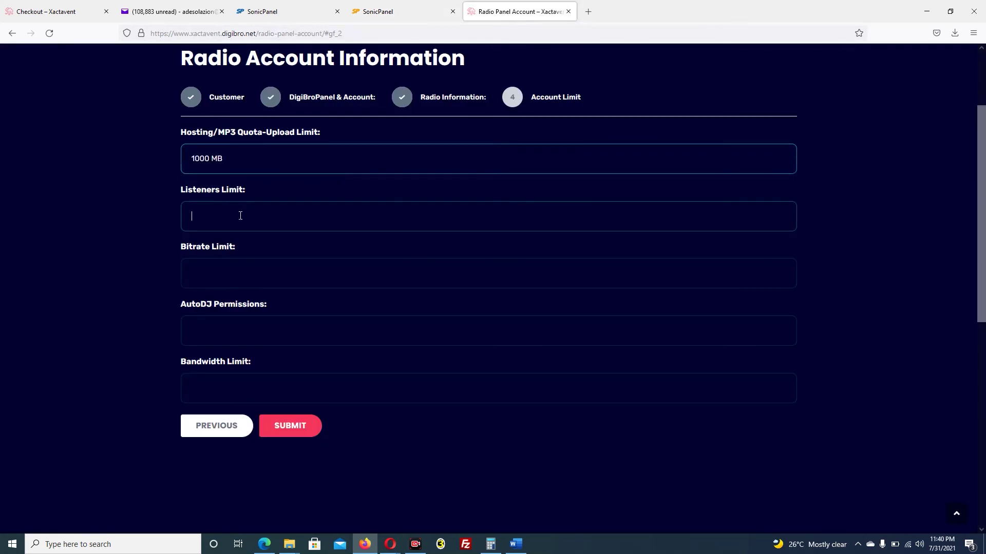
{"action": "type", "text": "100"}
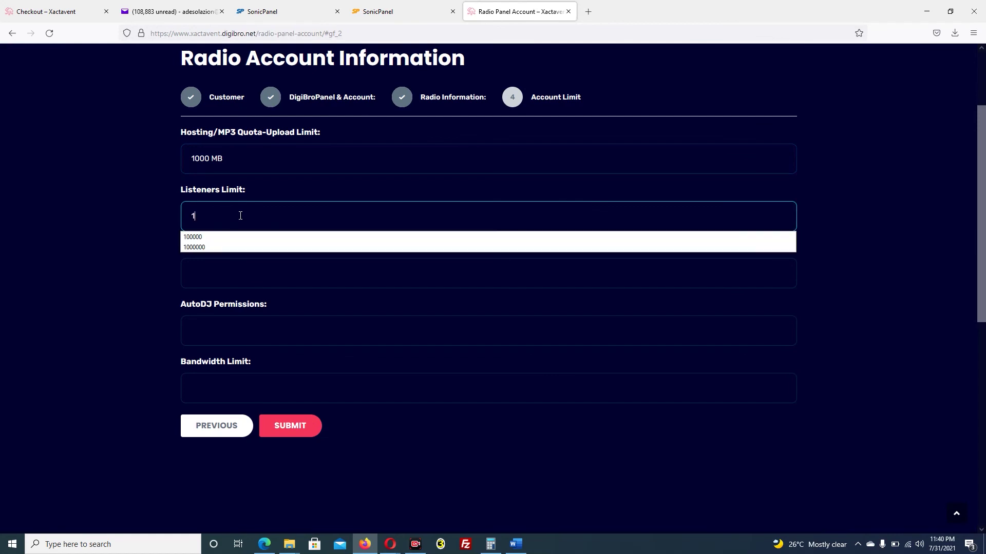
{"action": "left_click", "coordinate": [269, 270]}
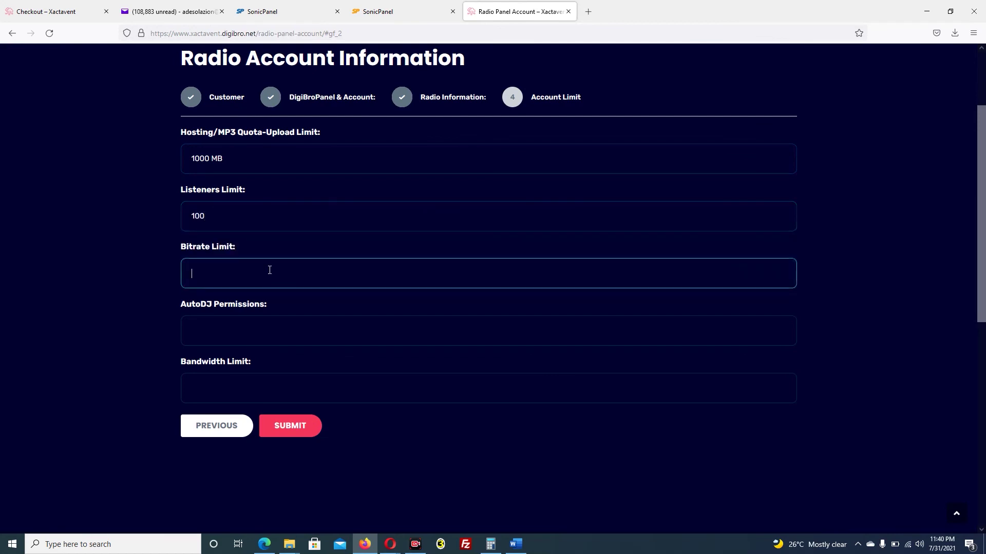
Step: Copy the 128 KBPS maximum bitrate from SonicPanel's account package
{"action": "left_click", "coordinate": [386, 11]}
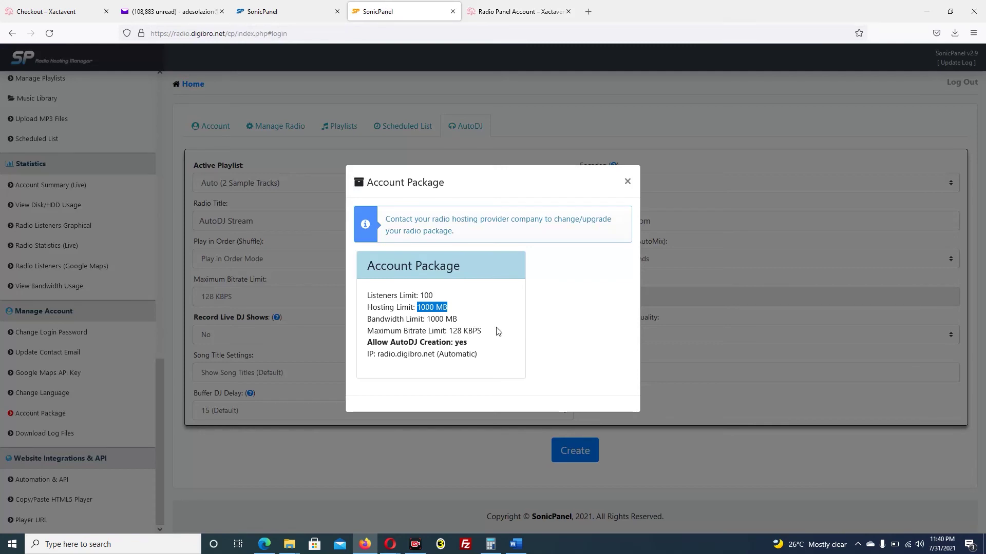
{"action": "left_click_drag", "start_coordinate": [483, 332], "coordinate": [450, 332]}
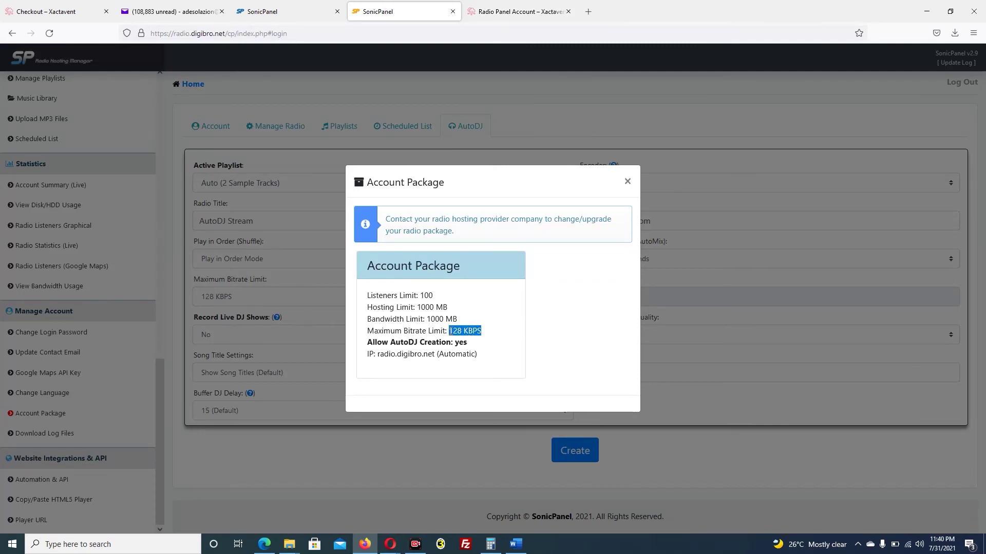
{"action": "right_click", "coordinate": [450, 332]}
{"action": "left_click", "coordinate": [461, 342]}
Step: Set Bitrate Limit to 128 KBPS and AutoDJ Permissions to Yes
{"action": "left_click", "coordinate": [491, 13]}
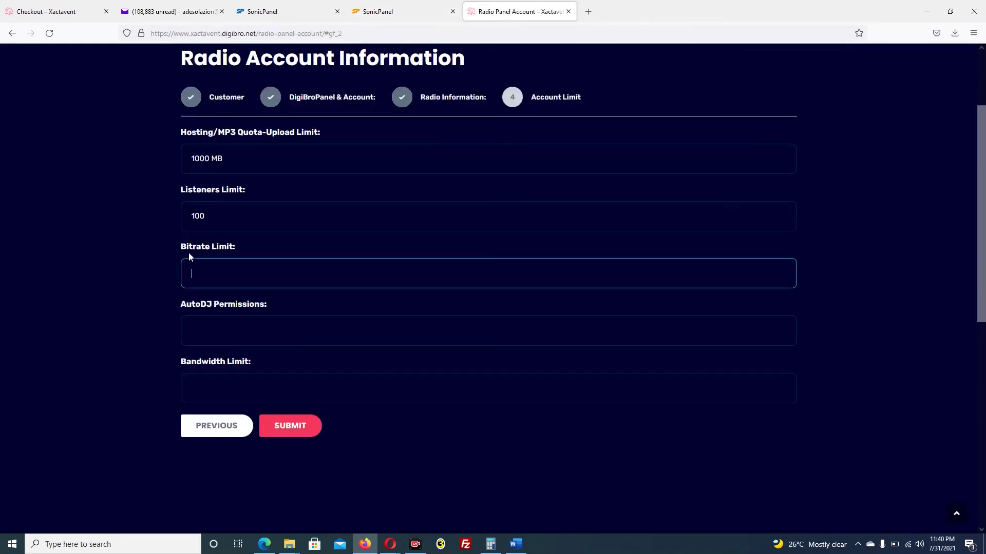
{"action": "key", "text": "ctrl+v"}
{"action": "left_click", "coordinate": [218, 324]}
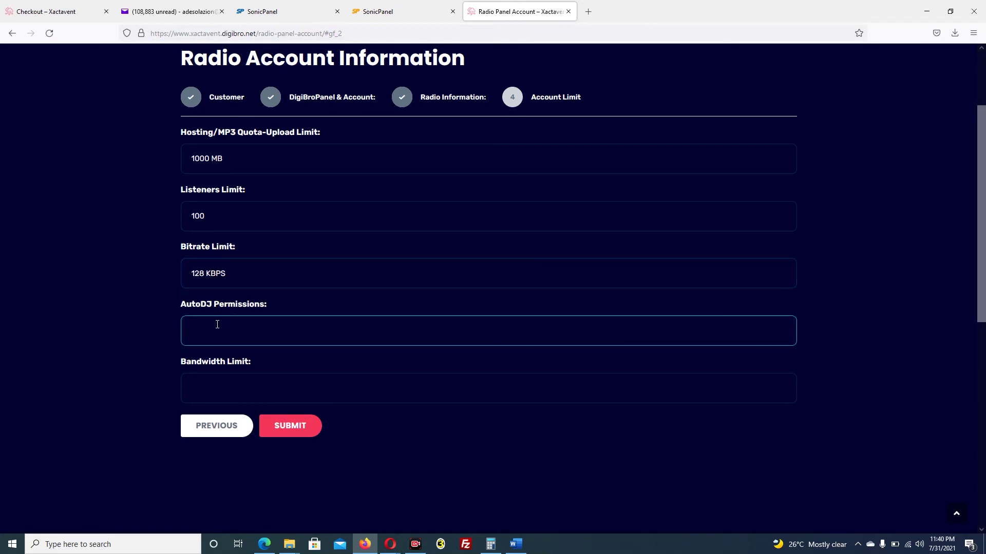
{"action": "left_click", "coordinate": [381, 4]}
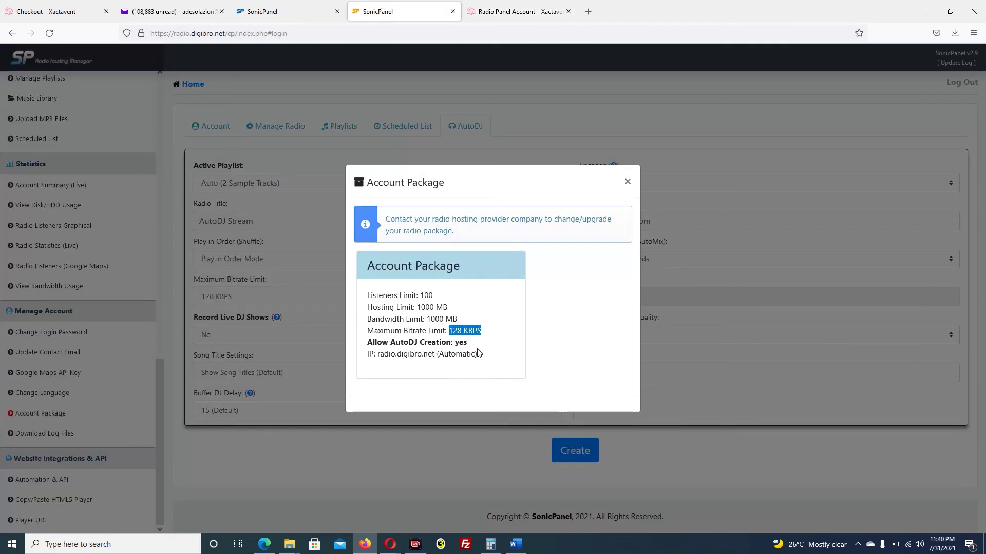
{"action": "left_click", "coordinate": [516, 6]}
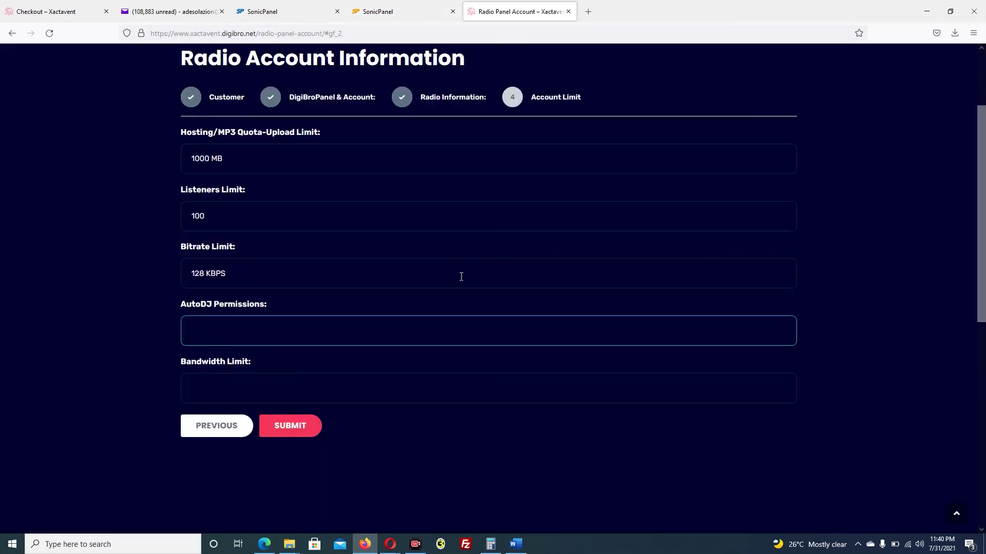
{"action": "type", "text": "Yes"}
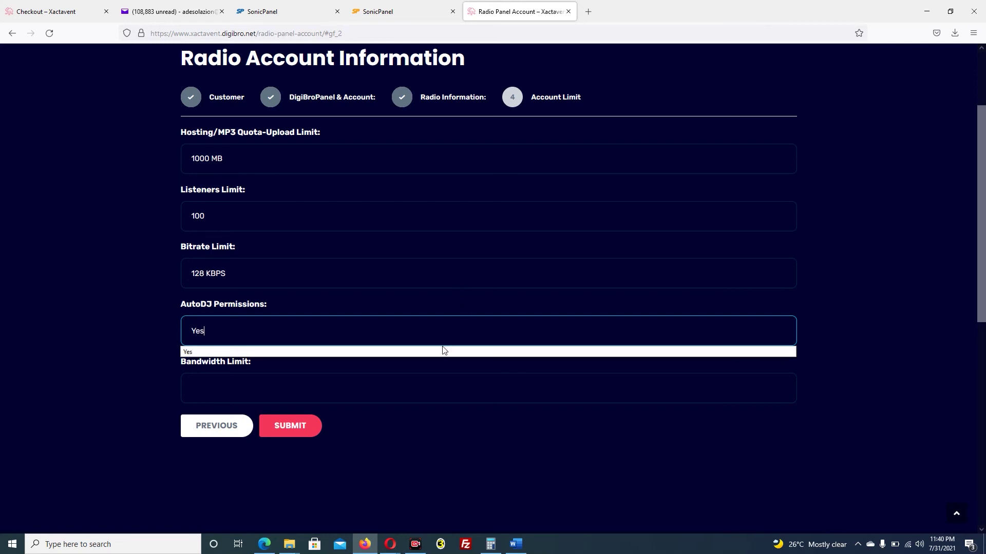
{"action": "left_click", "coordinate": [332, 392]}
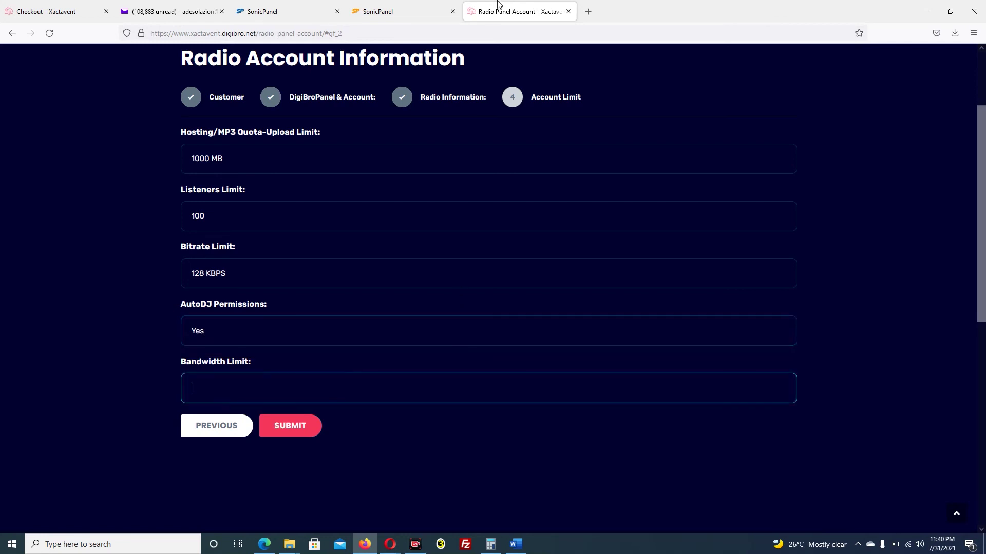
Step: Paste 1000 MB from SonicPanel as the Bandwidth Limit and submit the form
{"action": "left_click", "coordinate": [402, 4]}
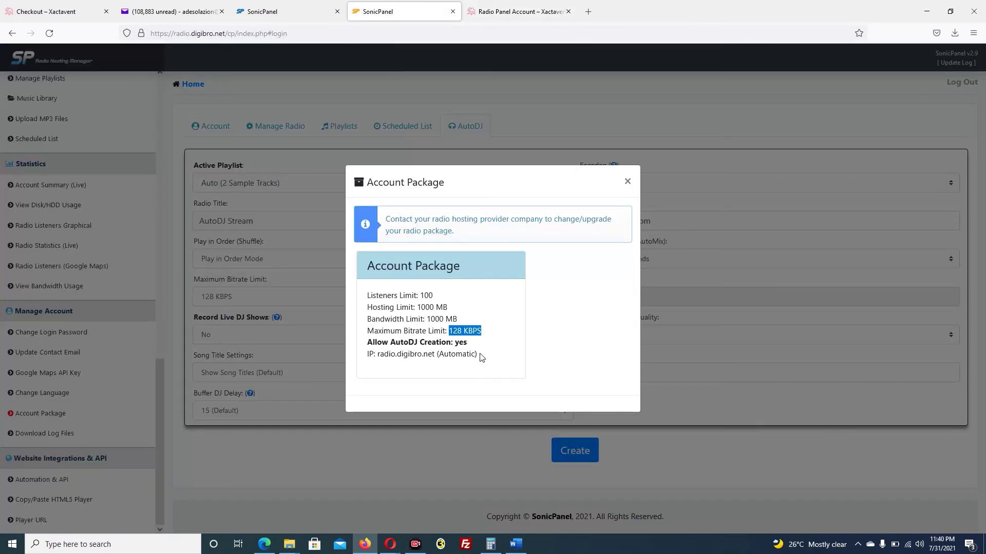
{"action": "left_click_drag", "start_coordinate": [457, 319], "coordinate": [426, 319]}
{"action": "key", "text": "ctrl+c"}
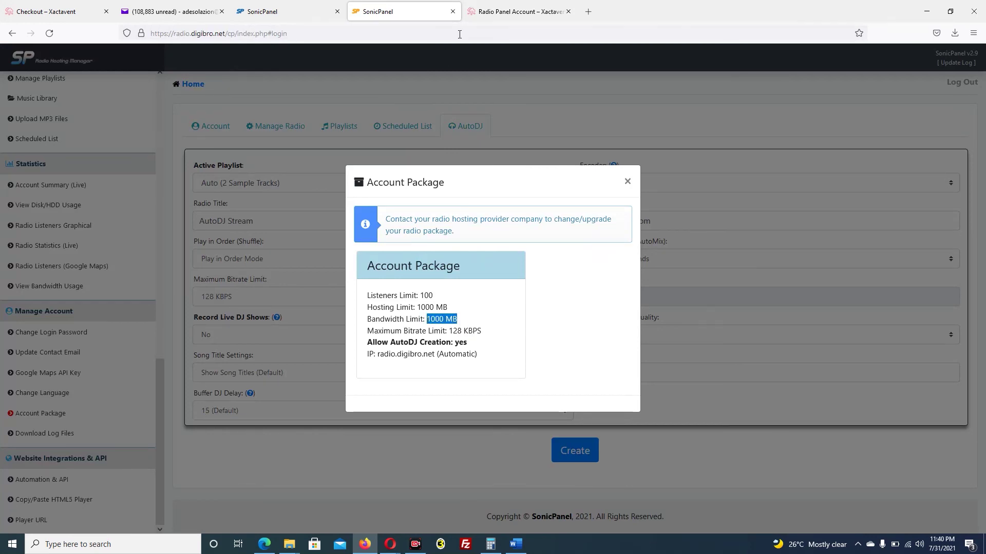
{"action": "left_click", "coordinate": [515, 7]}
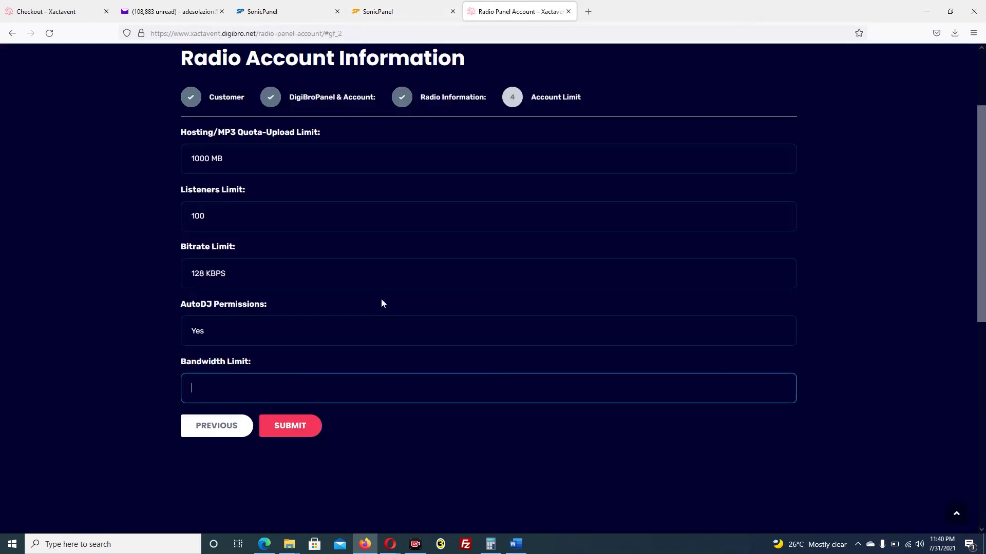
{"action": "key", "text": "ctrl+v"}
{"action": "left_click", "coordinate": [295, 428]}
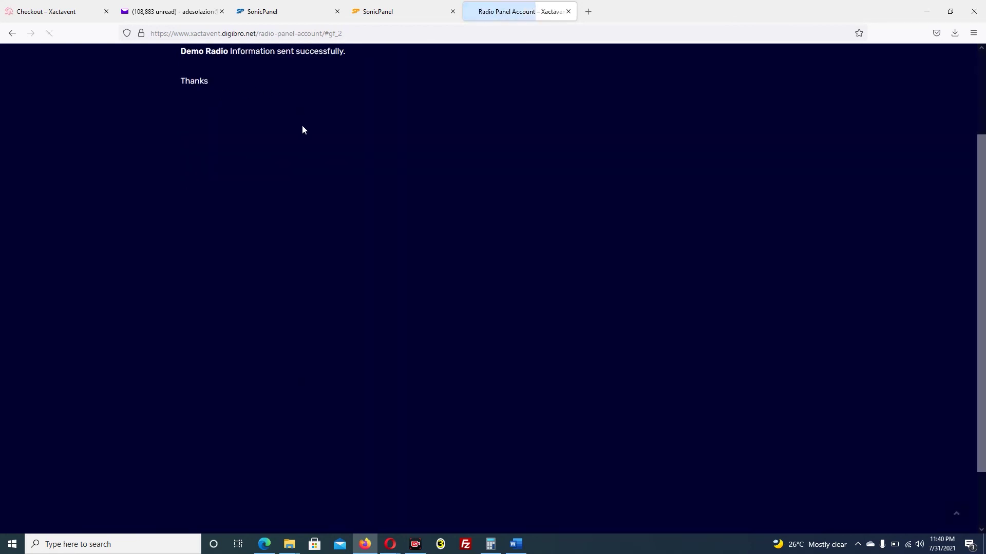
Step: Close SonicPanel's account package, log out of the client panel and close its tab
{"action": "scroll", "coordinate": [302, 129], "scroll_direction": "up", "scroll_amount": 3}
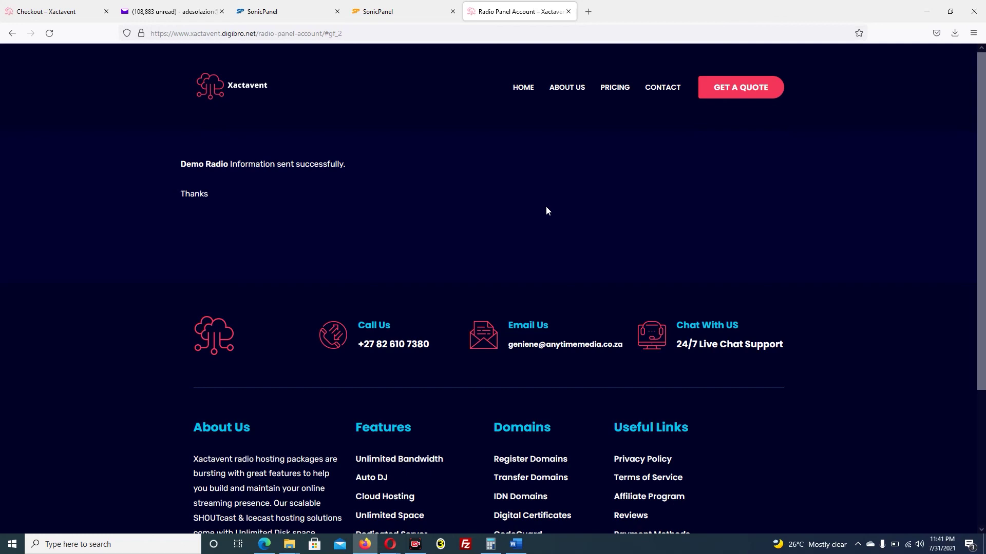
{"action": "left_click", "coordinate": [391, 11]}
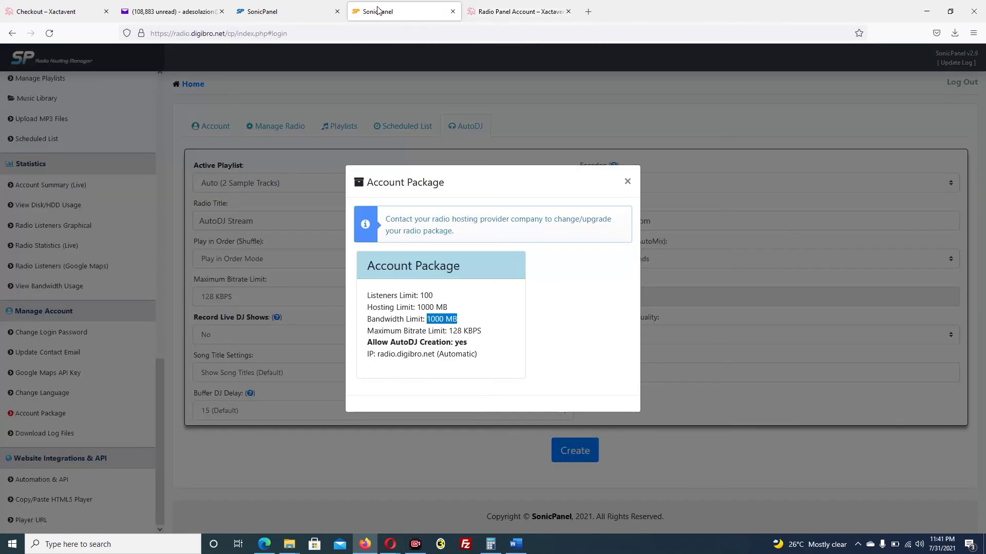
{"action": "left_click", "coordinate": [627, 182]}
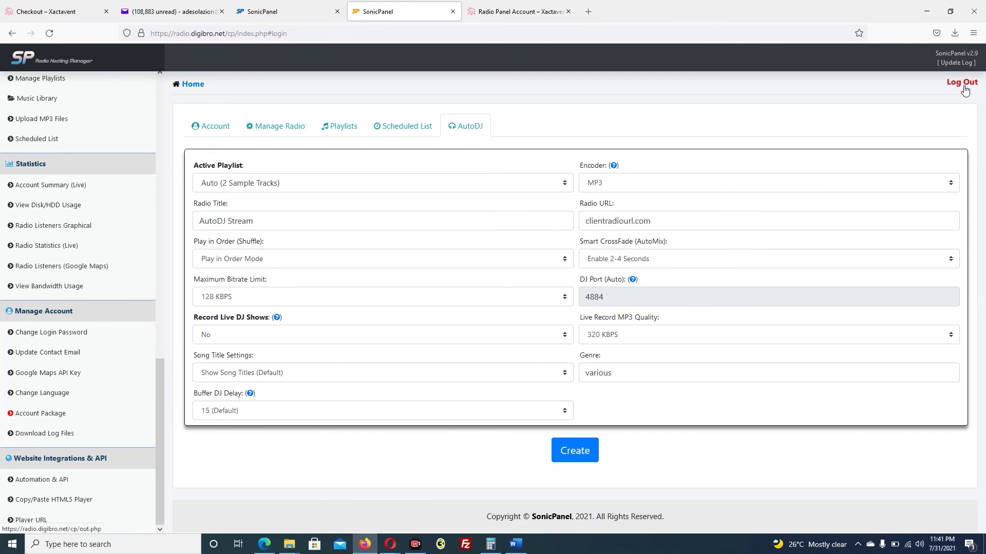
{"action": "left_click", "coordinate": [963, 84]}
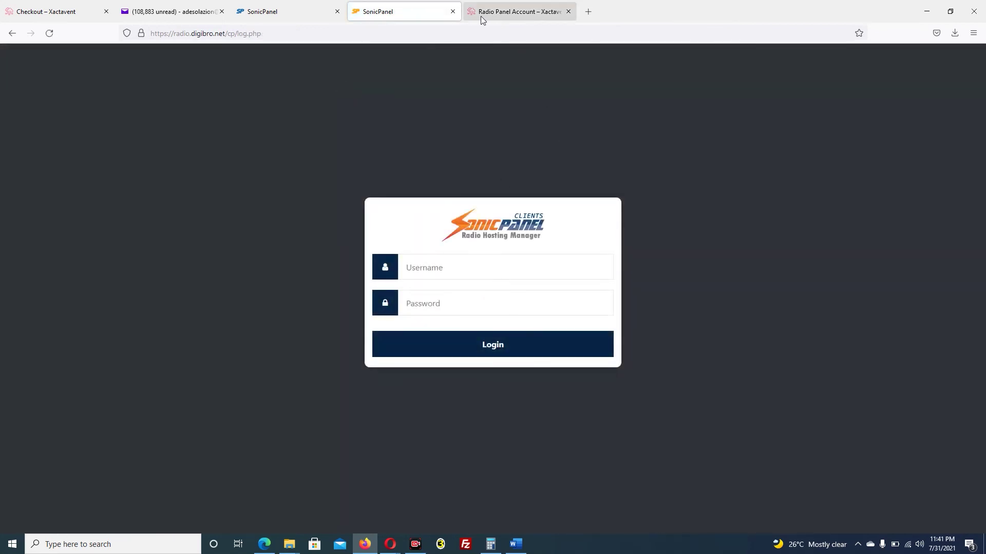
{"action": "left_click", "coordinate": [452, 12]}
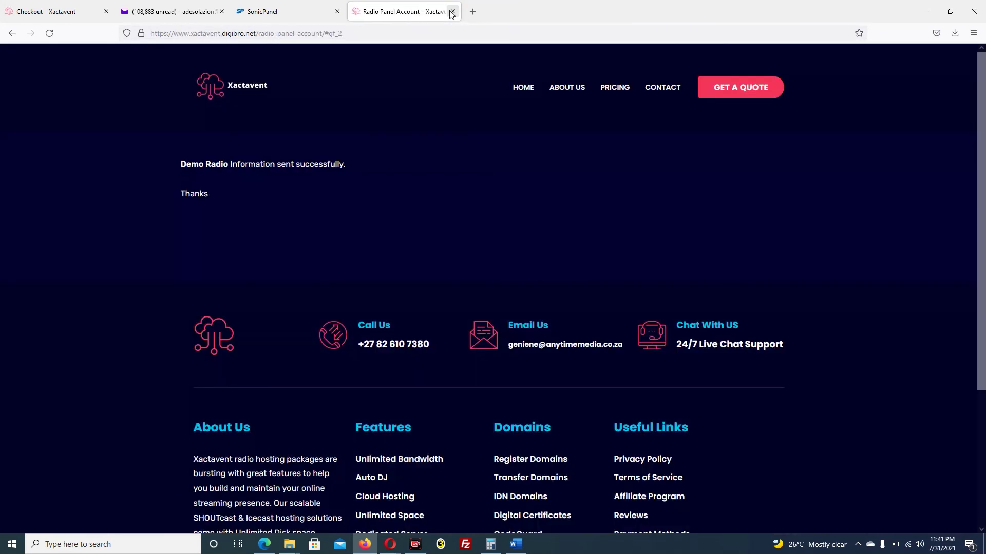
Step: Close the form tab and open the new 'Your Radio Panel Account !' email in Yahoo Mail
{"action": "left_click", "coordinate": [452, 12]}
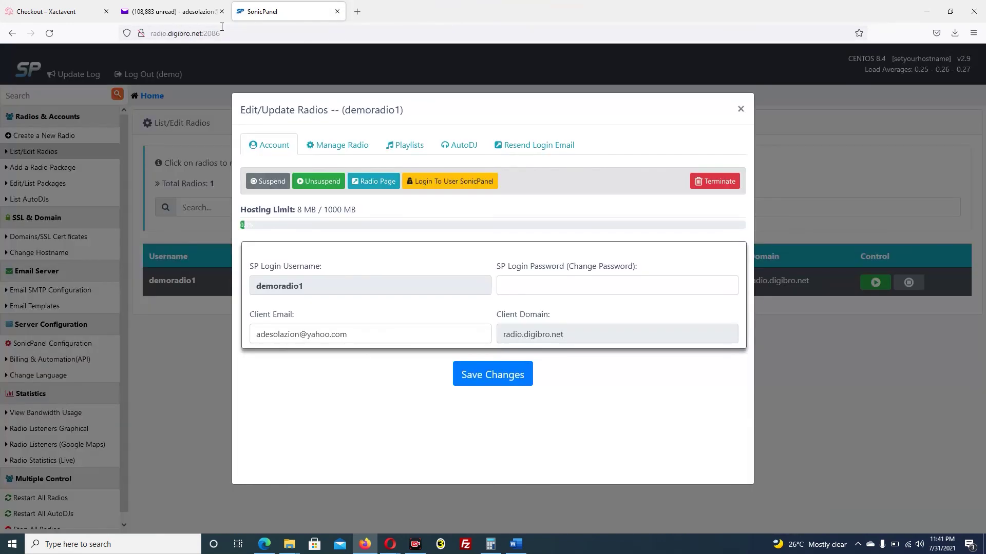
{"action": "left_click", "coordinate": [190, 5]}
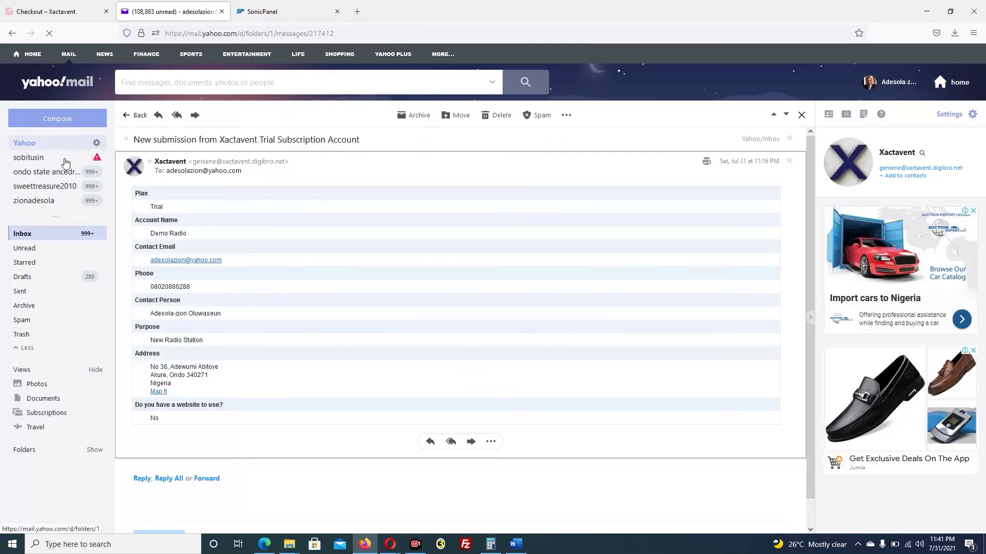
{"action": "left_click", "coordinate": [31, 146]}
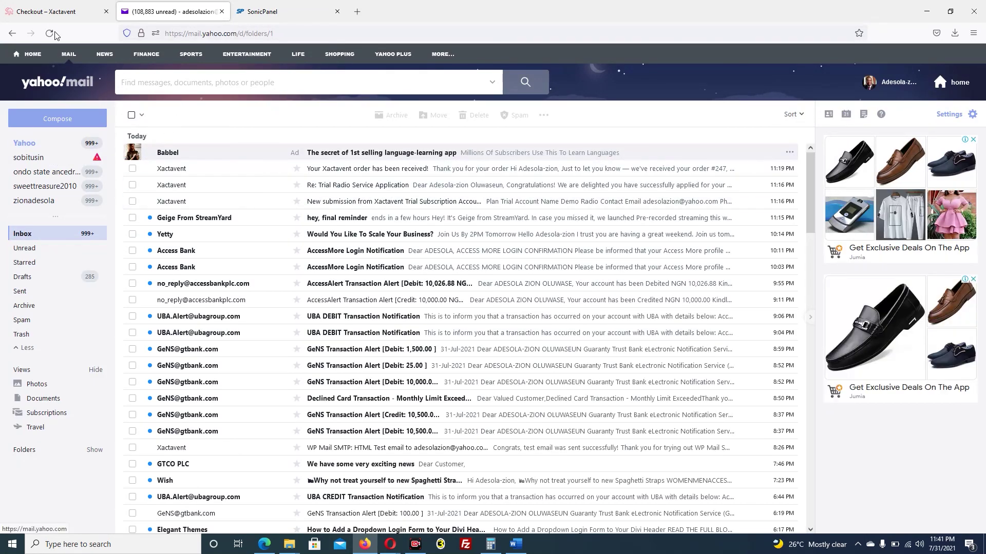
{"action": "left_click", "coordinate": [49, 33]}
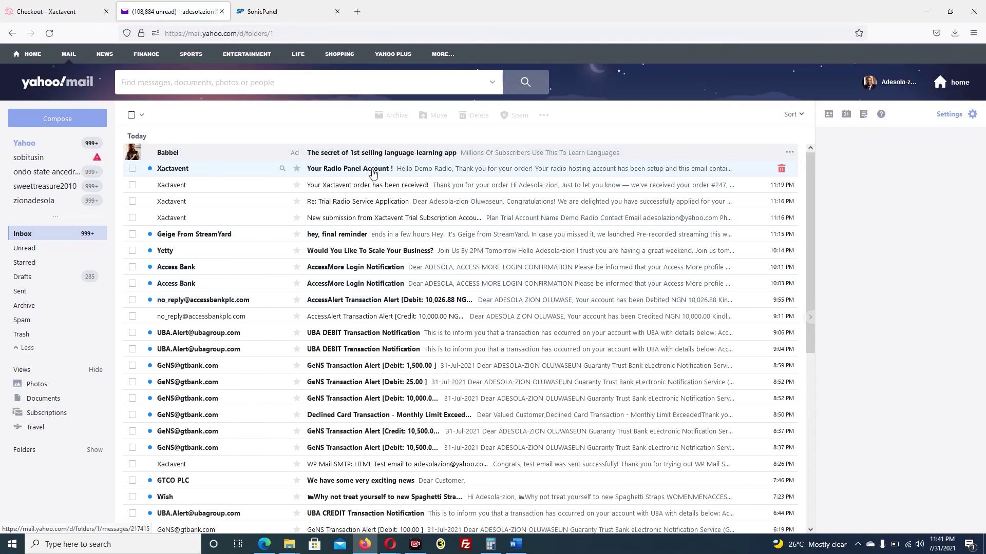
{"action": "left_click", "coordinate": [373, 174]}
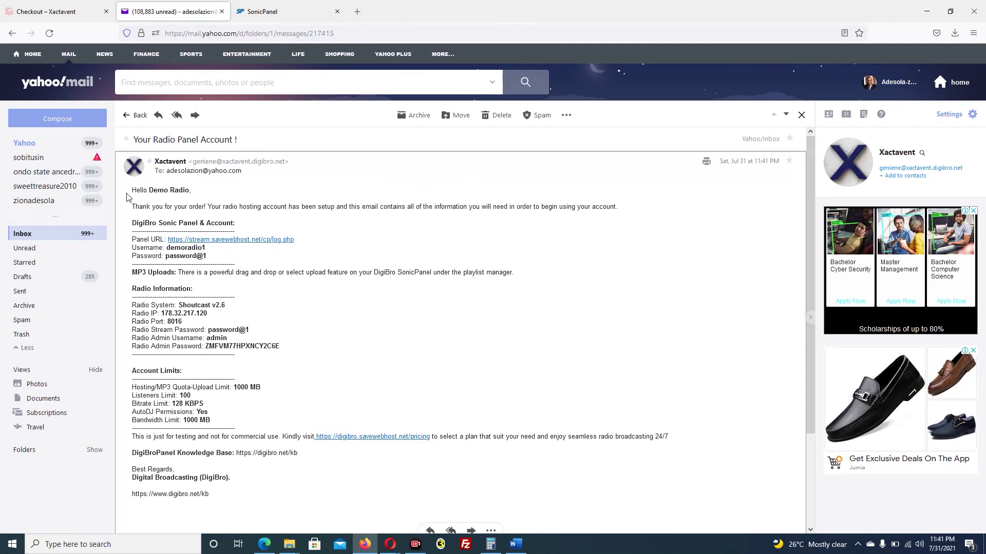
Step: Highlight the email's panel login details, then return to the Word steps document
{"action": "left_click_drag", "start_coordinate": [132, 190], "coordinate": [282, 271]}
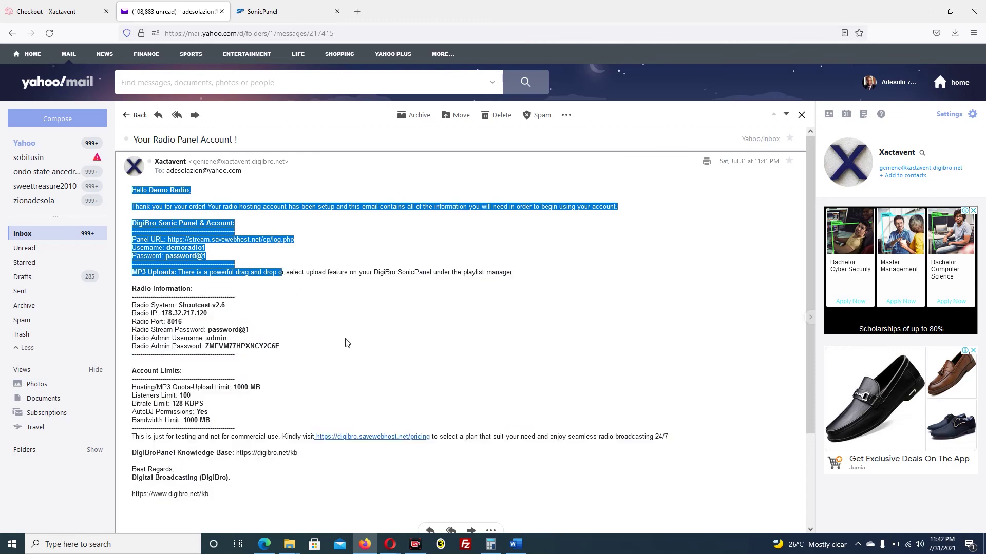
{"action": "left_click", "coordinate": [347, 342]}
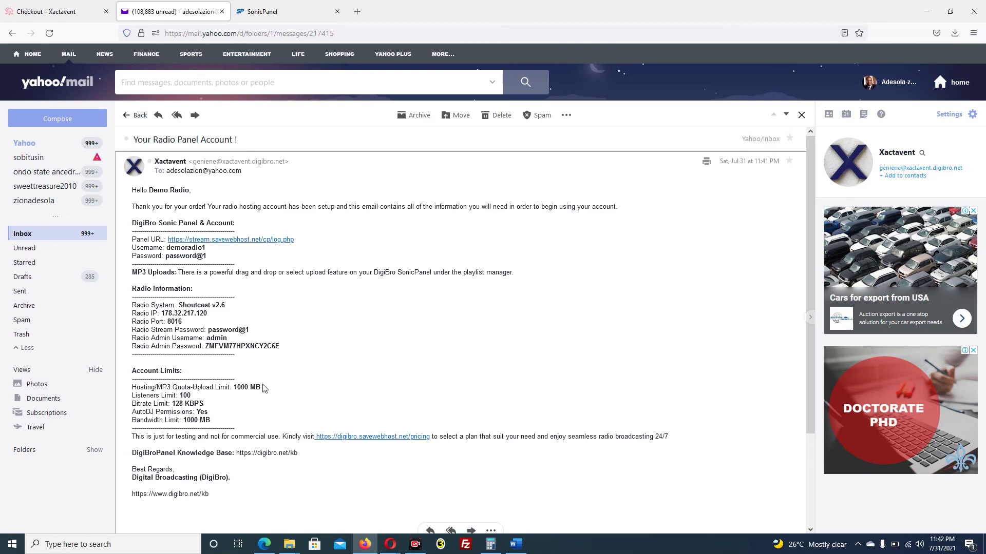
{"action": "left_click", "coordinate": [523, 545]}
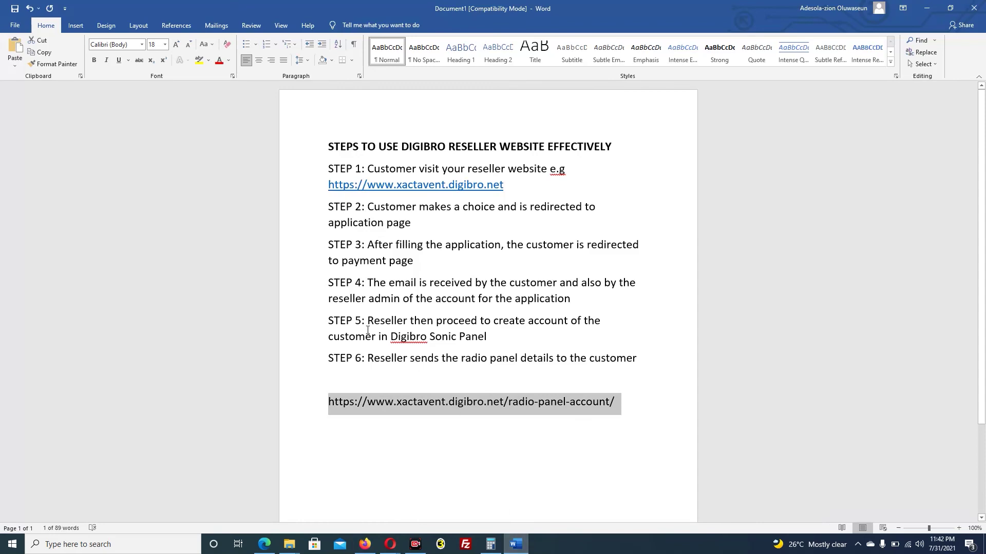